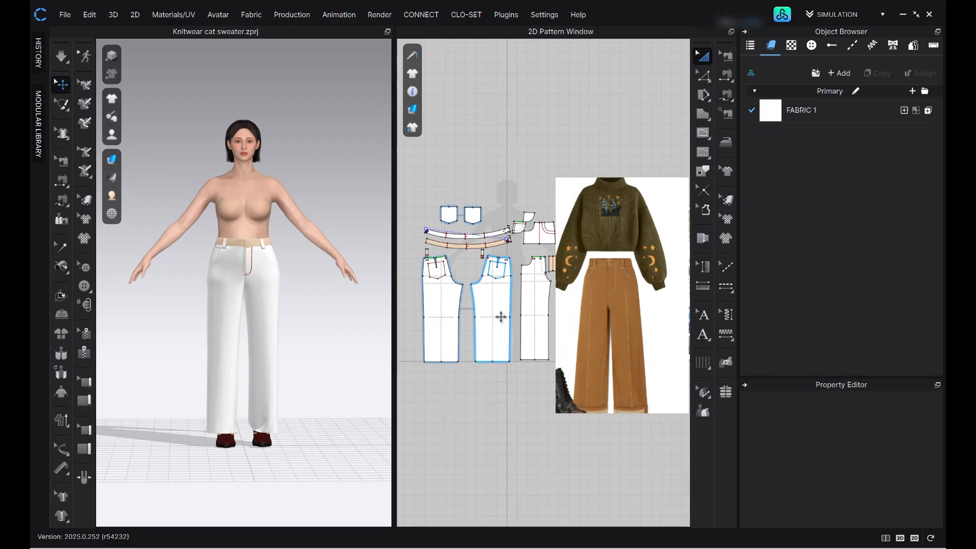
- Examine the white trousers on the avatar and their front and back leg pattern pieces
{"action": "scroll", "coordinate": [541, 293], "scroll_direction": "up", "scroll_amount": 2}
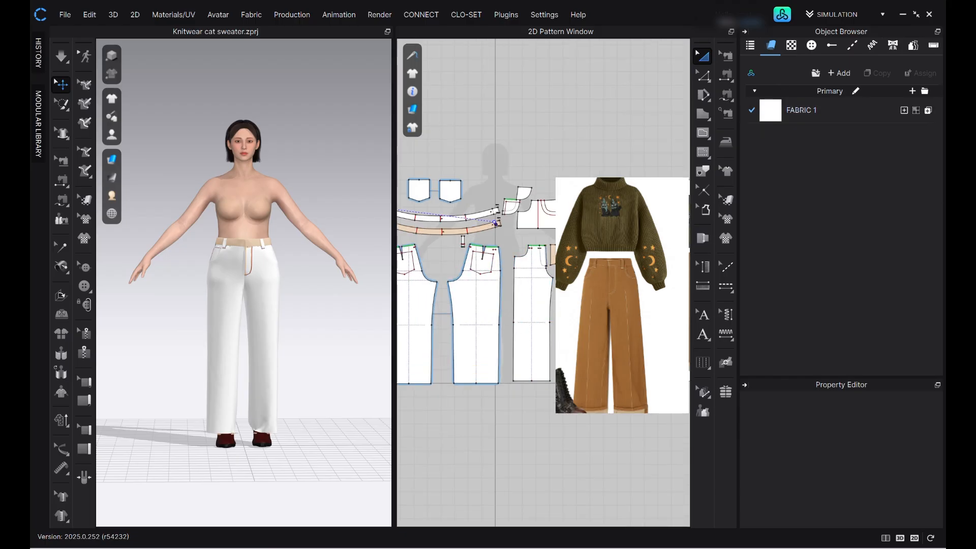
{"action": "scroll", "coordinate": [276, 351], "scroll_direction": "up", "scroll_amount": 4}
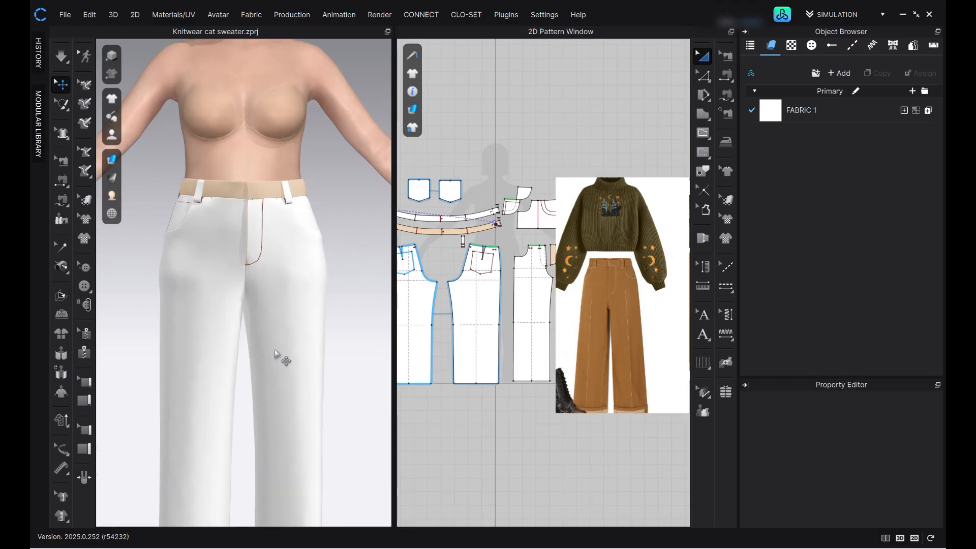
{"action": "mouse_move", "coordinate": [277, 358]}
{"action": "right_mouse_down"}
{"action": "mouse_move", "coordinate": [307, 355]}
{"action": "mouse_move", "coordinate": [279, 364]}
{"action": "right_mouse_up"}
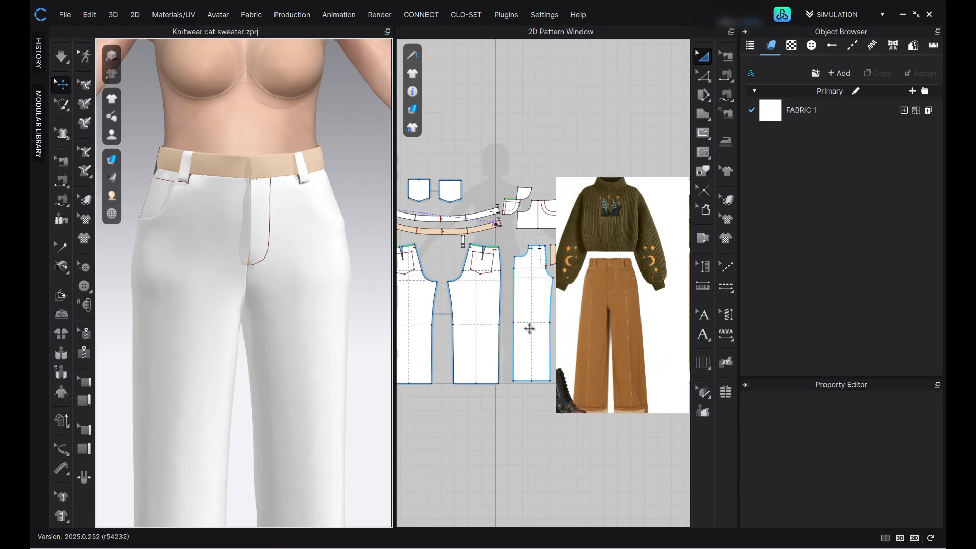
{"action": "scroll", "coordinate": [589, 324], "scroll_direction": "up", "scroll_amount": 5}
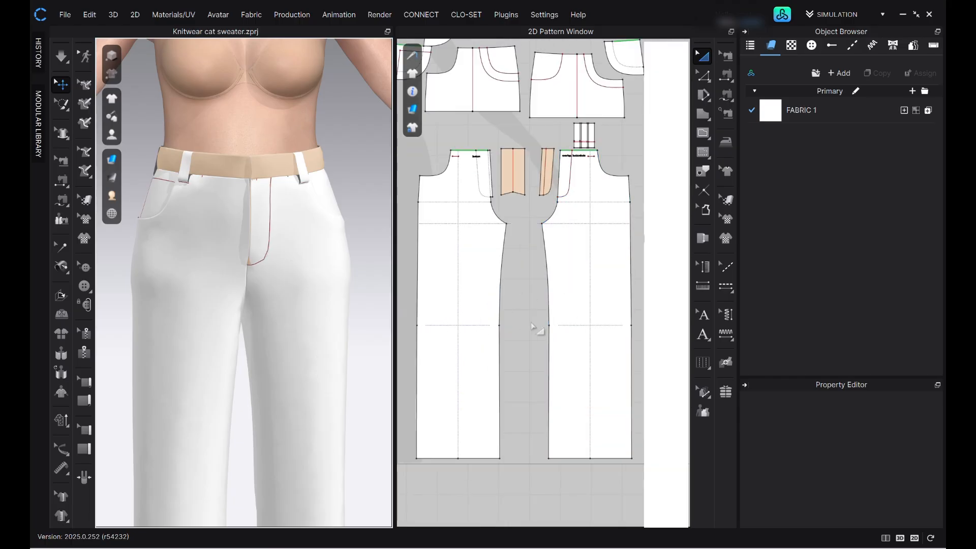
{"action": "scroll", "coordinate": [529, 325], "scroll_direction": "down", "scroll_amount": 2}
{"action": "scroll", "coordinate": [525, 324], "scroll_direction": "down", "scroll_amount": 1}
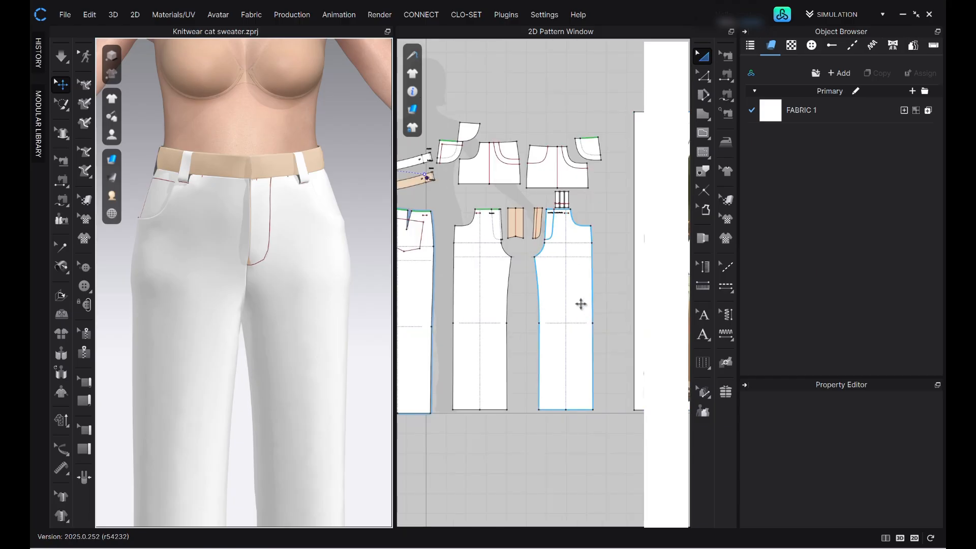
{"action": "scroll", "coordinate": [573, 299], "scroll_direction": "up", "scroll_amount": 1}
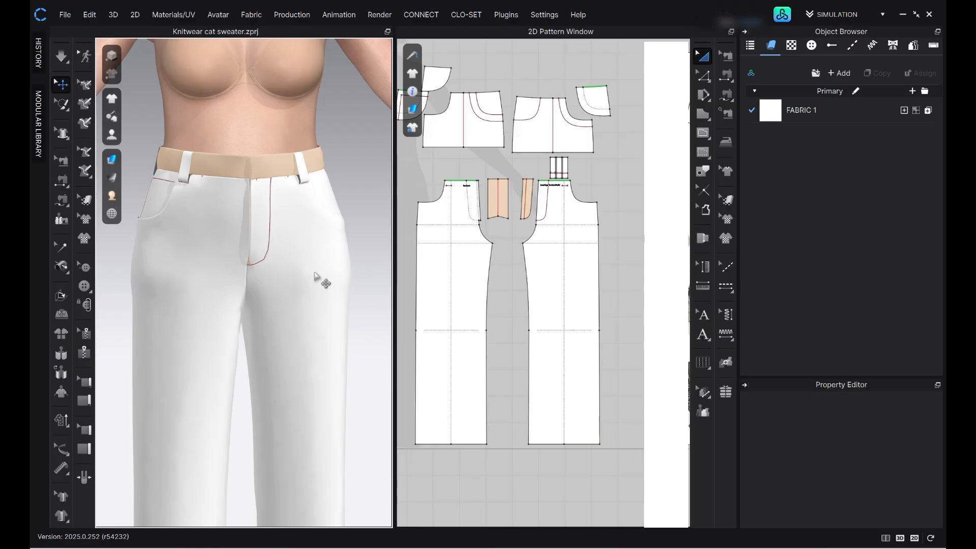
{"action": "middle_click_drag", "start_coordinate": [317, 278], "coordinate": [319, 196]}
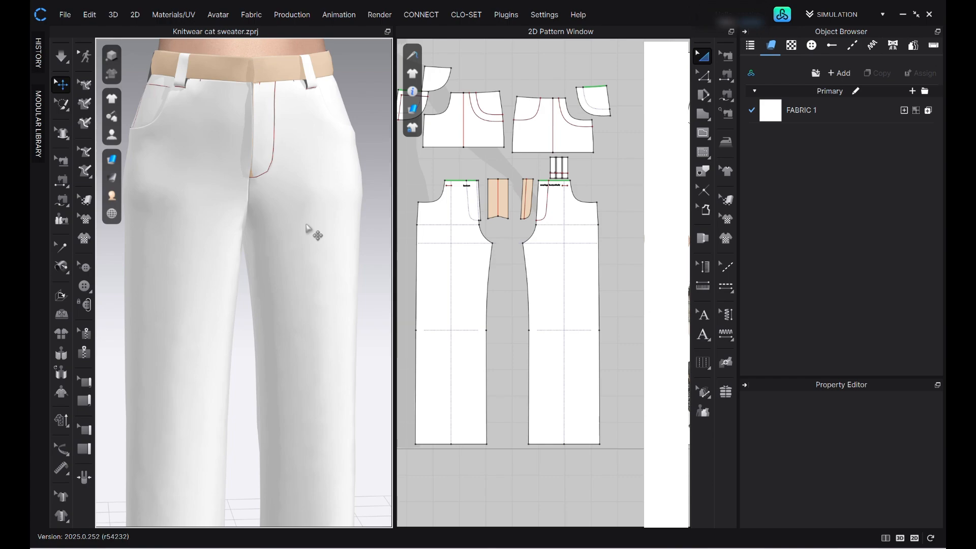
- Open the asset library's Fabric category, browse the preset fabrics and move the library clear of the fabric list
{"action": "left_click", "coordinate": [783, 16]}
{"action": "left_click_drag", "start_coordinate": [340, 17], "coordinate": [514, 127]}
{"action": "left_click_drag", "start_coordinate": [439, 132], "coordinate": [573, 132]}
{"action": "left_click", "coordinate": [356, 218]}
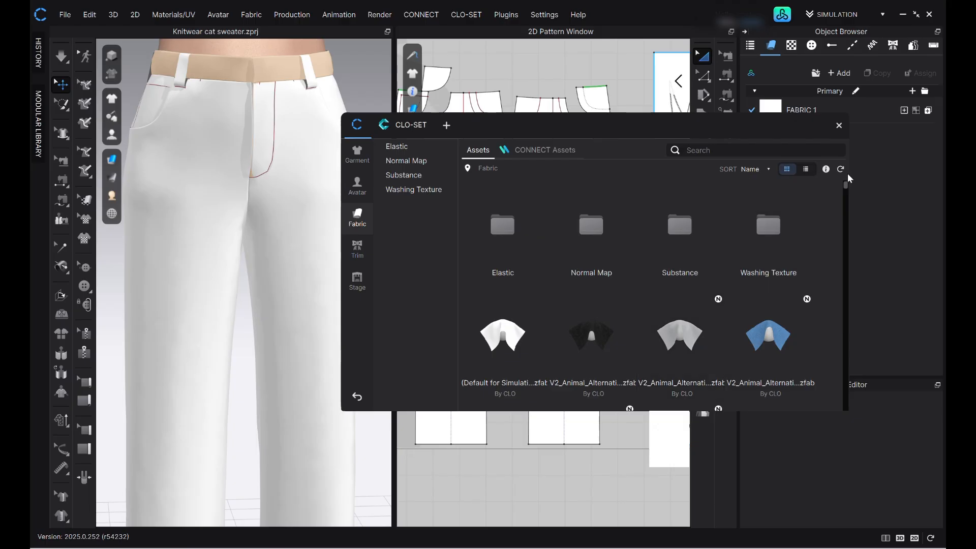
{"action": "scroll", "coordinate": [707, 348], "scroll_direction": "down", "scroll_amount": 2}
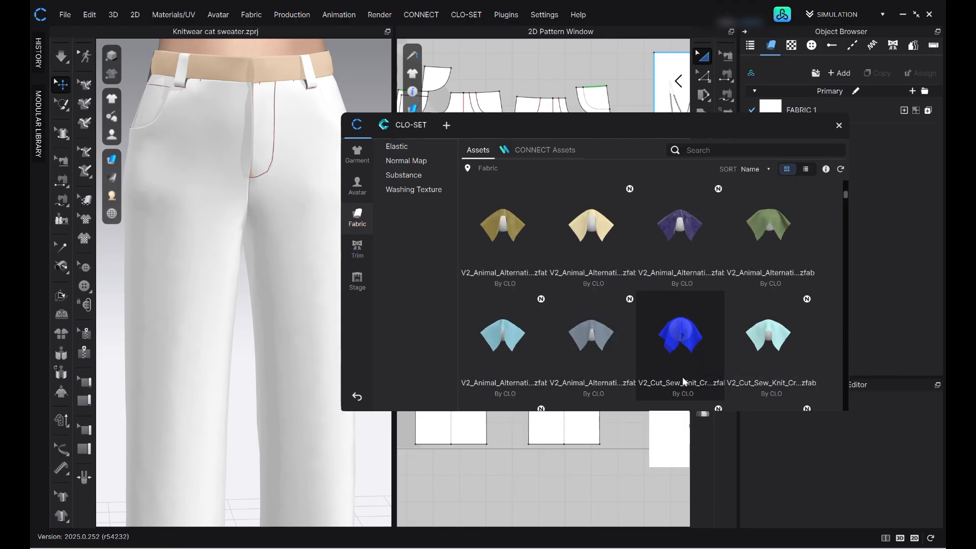
{"action": "scroll", "coordinate": [602, 352], "scroll_direction": "down", "scroll_amount": 2}
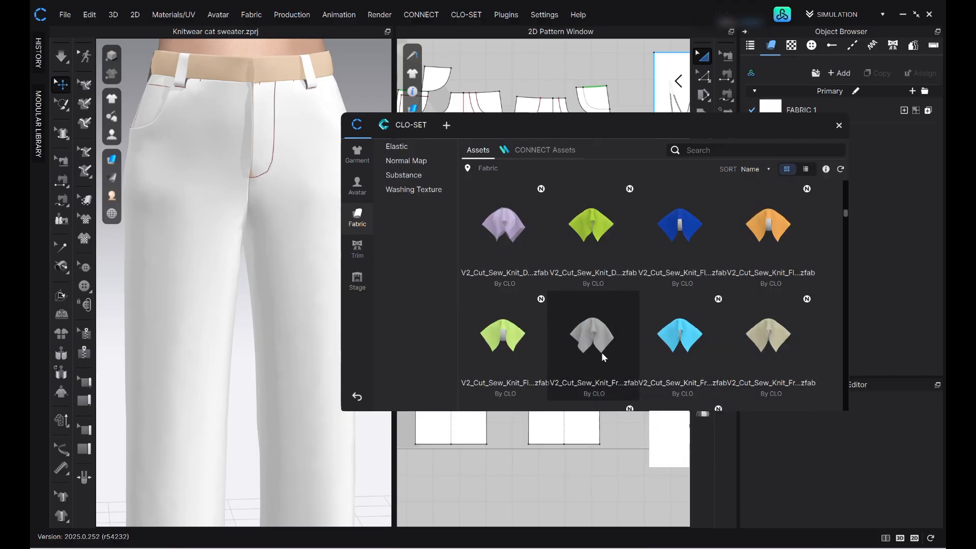
{"action": "scroll", "coordinate": [602, 353], "scroll_direction": "down", "scroll_amount": 2}
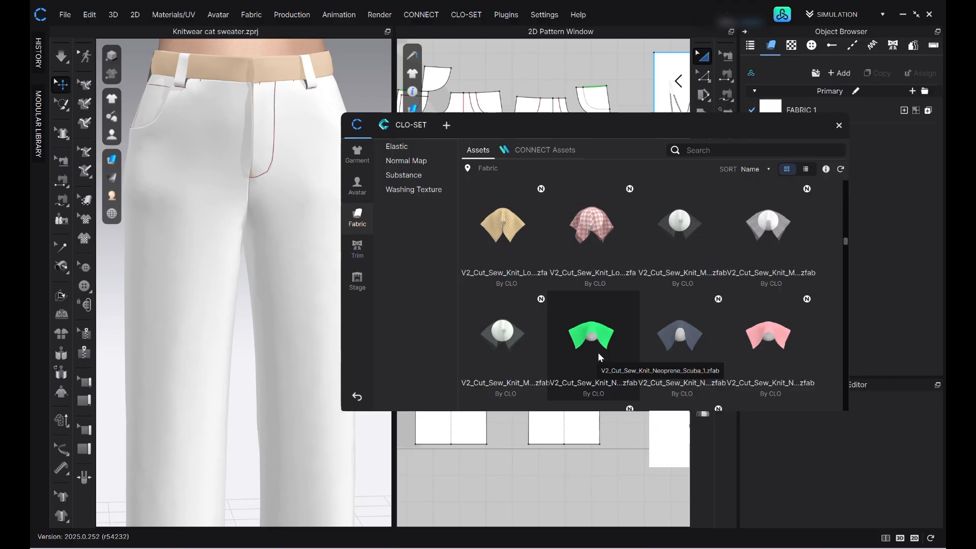
{"action": "left_click_drag", "start_coordinate": [672, 118], "coordinate": [420, 134]}
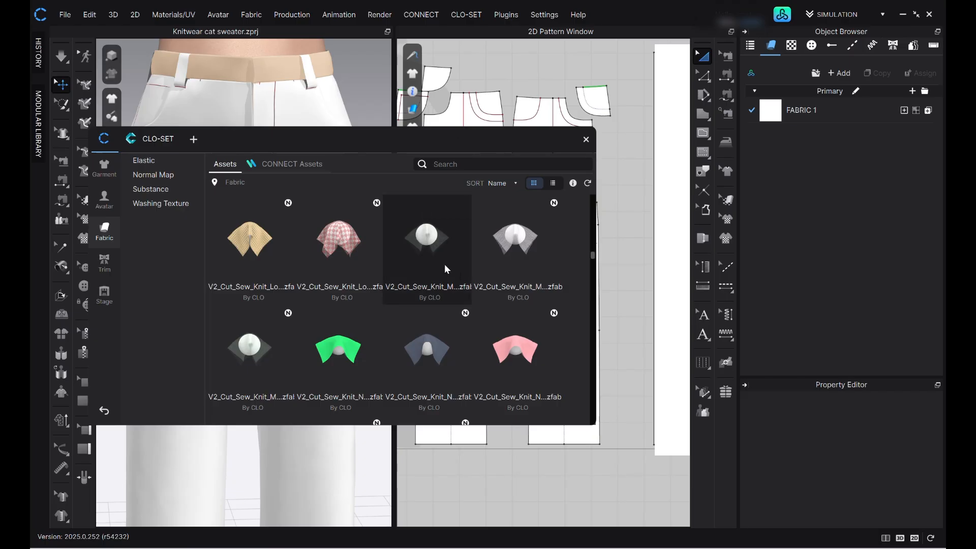
- Search the fabric library for "leather" and apply V2_Animal_Alternatives_VeganLeather_2 to FABRIC 1 on the trousers
{"action": "left_click", "coordinate": [483, 163]}
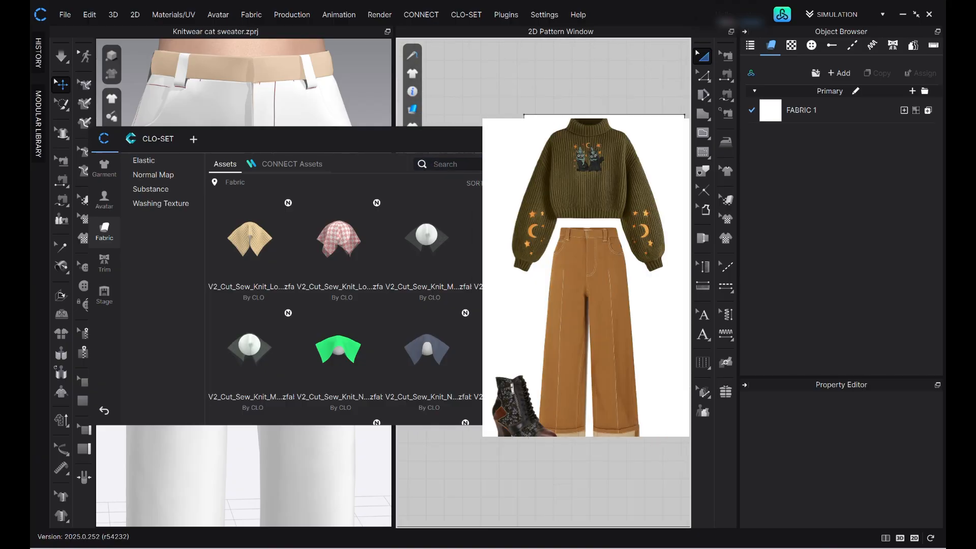
{"action": "scroll", "coordinate": [584, 264], "scroll_direction": "down", "scroll_amount": 2}
{"action": "scroll", "coordinate": [513, 250], "scroll_direction": "down", "scroll_amount": 3}
{"action": "left_click", "coordinate": [445, 163]}
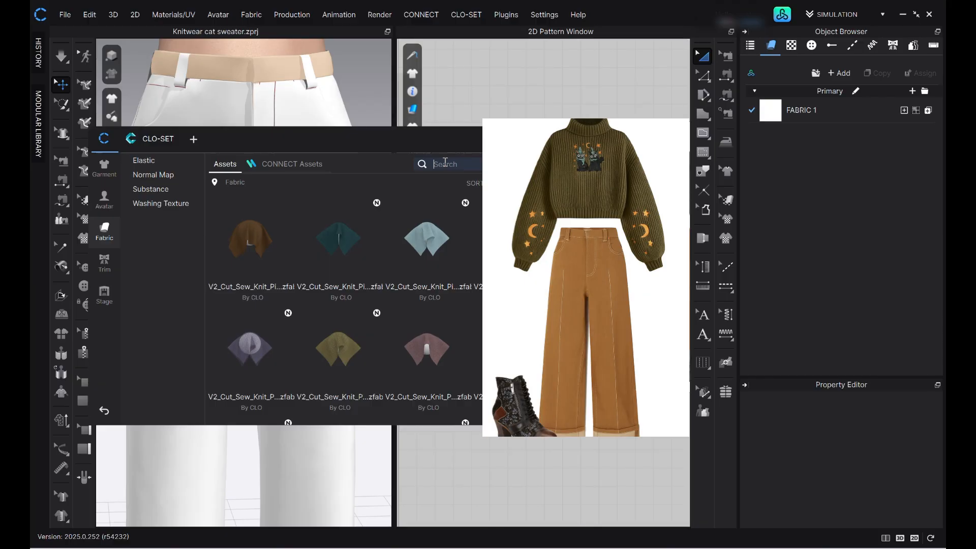
{"action": "type", "text": "leather"}
{"action": "key", "text": "Return"}
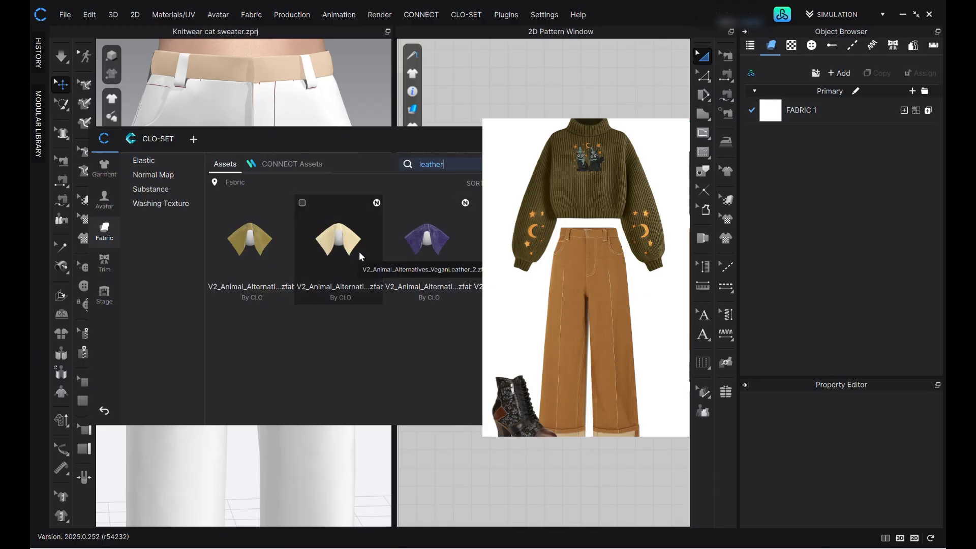
{"action": "left_click", "coordinate": [323, 249]}
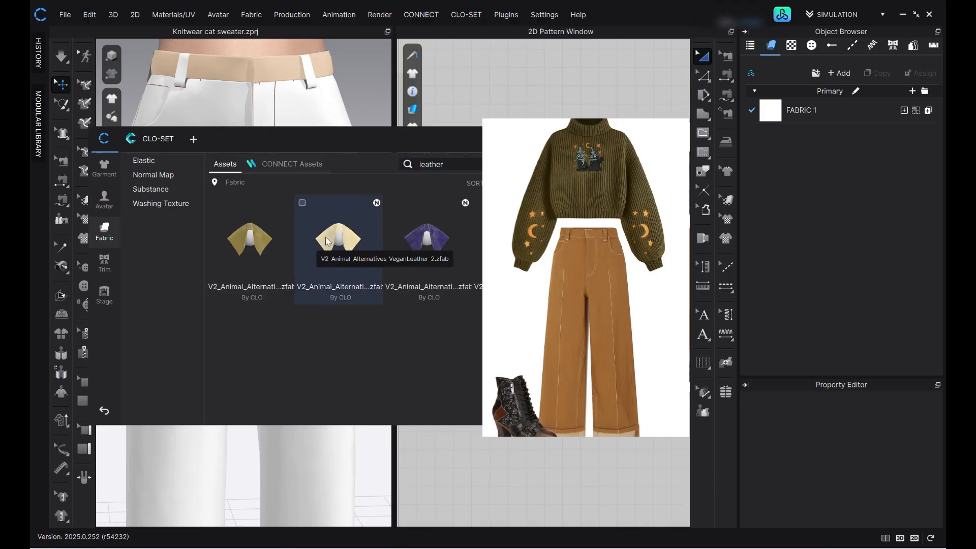
{"action": "left_click_drag", "start_coordinate": [325, 237], "coordinate": [778, 113]}
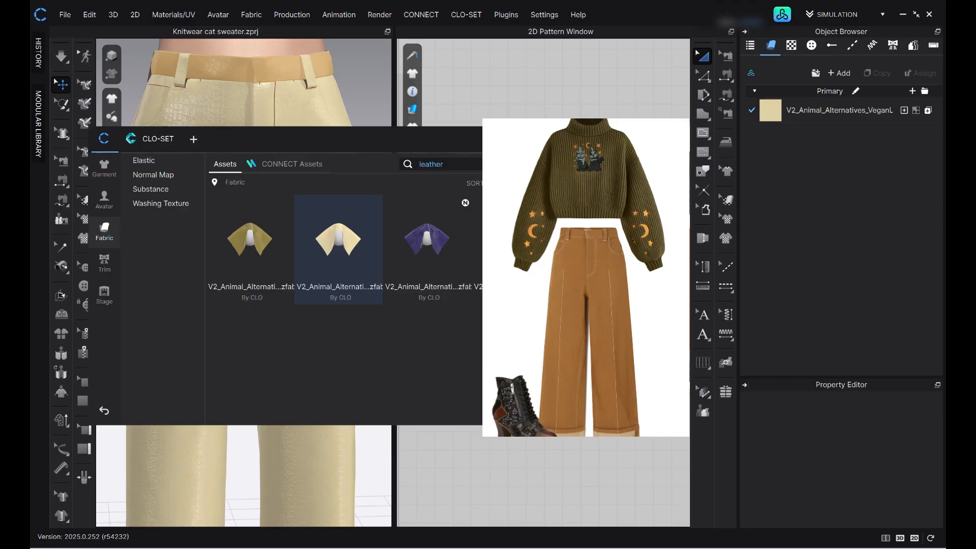
- Simulate the trousers in the vegan leather fabric and inspect how they drape down to the hem
{"action": "left_click_drag", "start_coordinate": [494, 139], "coordinate": [895, 210]}
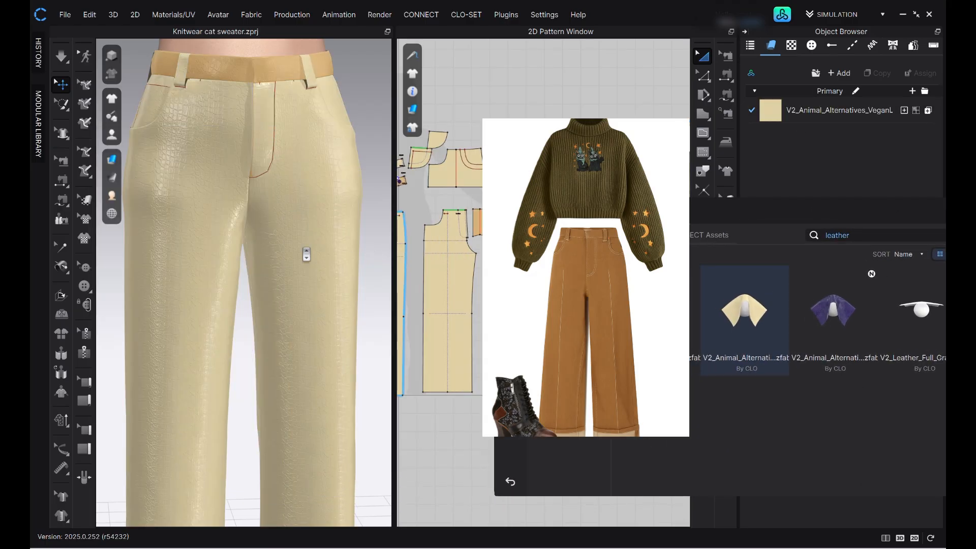
{"action": "scroll", "coordinate": [307, 255], "scroll_direction": "down", "scroll_amount": 3}
{"action": "middle_click_drag", "start_coordinate": [311, 246], "coordinate": [327, 144]}
{"action": "scroll", "coordinate": [324, 210], "scroll_direction": "down", "scroll_amount": 1}
{"action": "right_click_drag", "start_coordinate": [321, 218], "coordinate": [310, 224]}
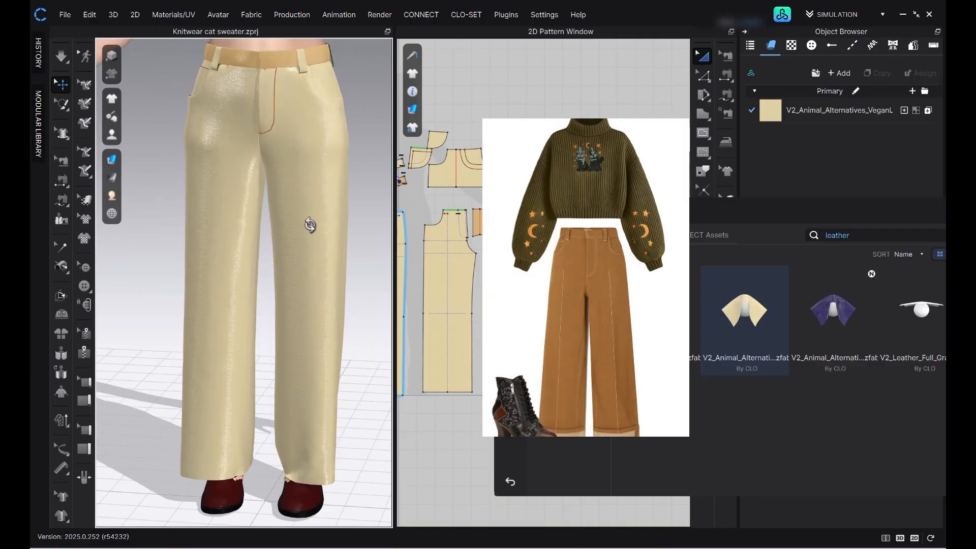
{"action": "key", "text": "space"}
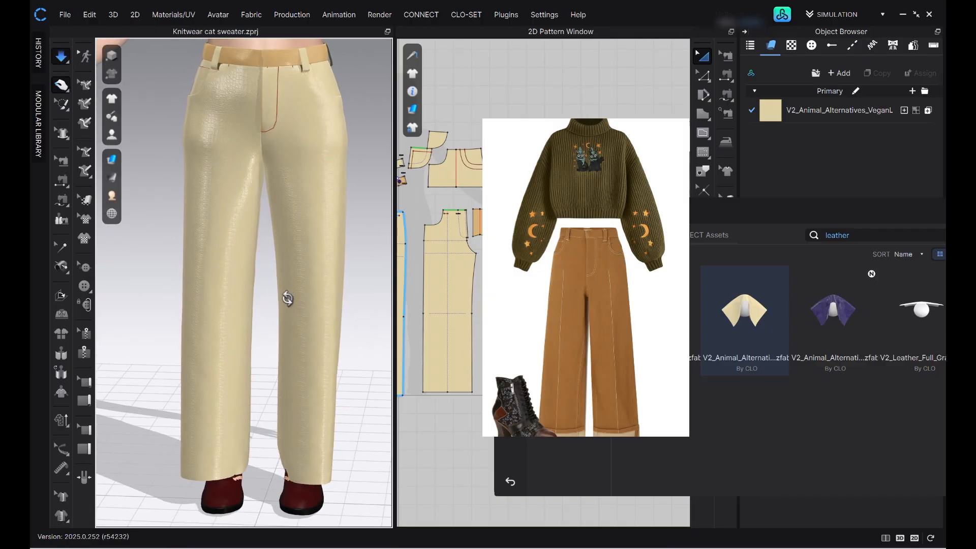
{"action": "right_click_drag", "start_coordinate": [288, 298], "coordinate": [296, 330]}
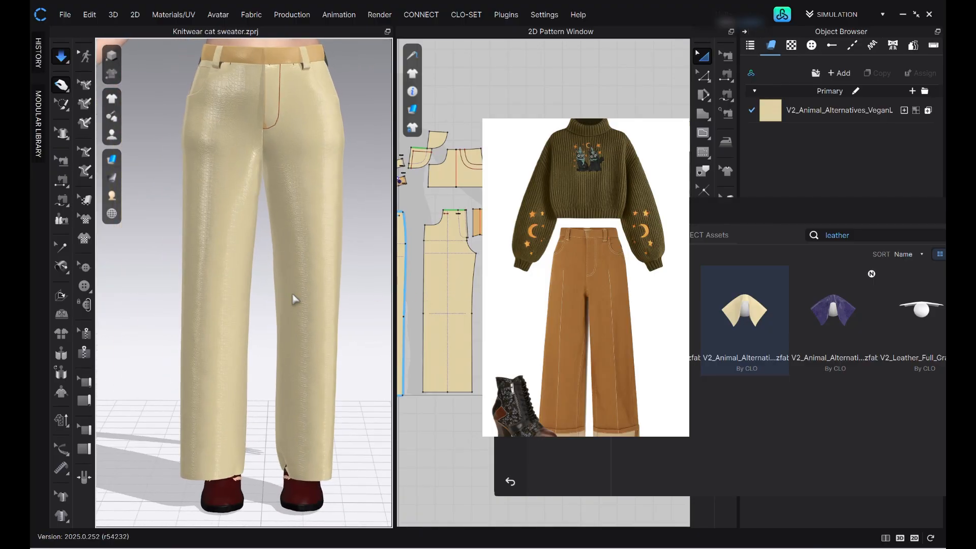
{"action": "left_click", "coordinate": [219, 235]}
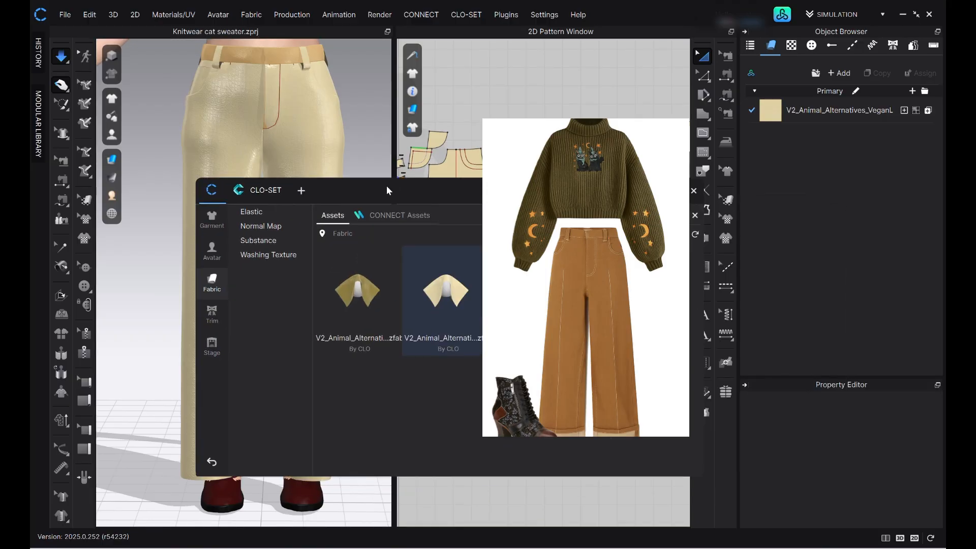
- Select the vegan leather fabric, enlarge its property area and review the base color, normal, displacement and opacity settings
{"action": "left_click", "coordinate": [772, 119]}
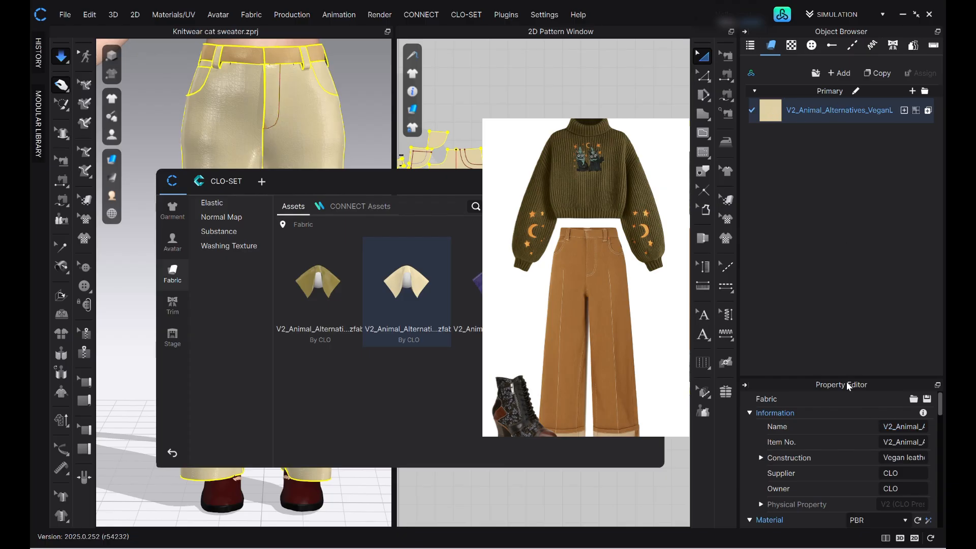
{"action": "left_click_drag", "start_coordinate": [824, 380], "coordinate": [825, 186]}
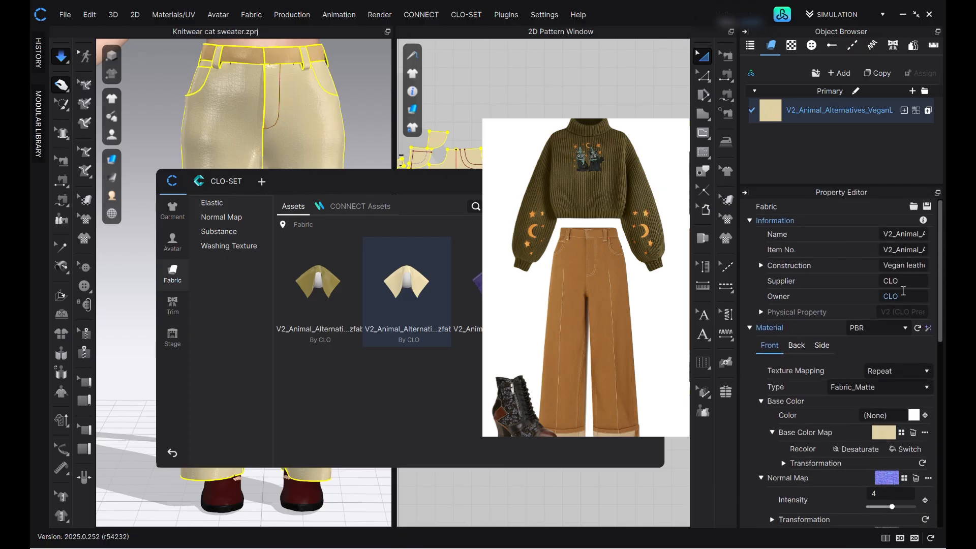
{"action": "scroll", "coordinate": [888, 386], "scroll_direction": "down", "scroll_amount": 5}
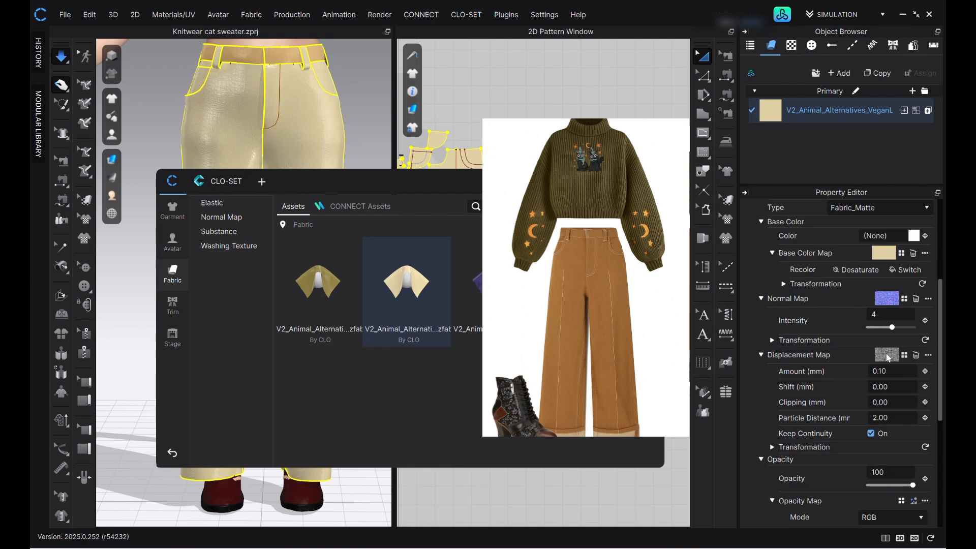
{"action": "scroll", "coordinate": [887, 401], "scroll_direction": "down", "scroll_amount": 4}
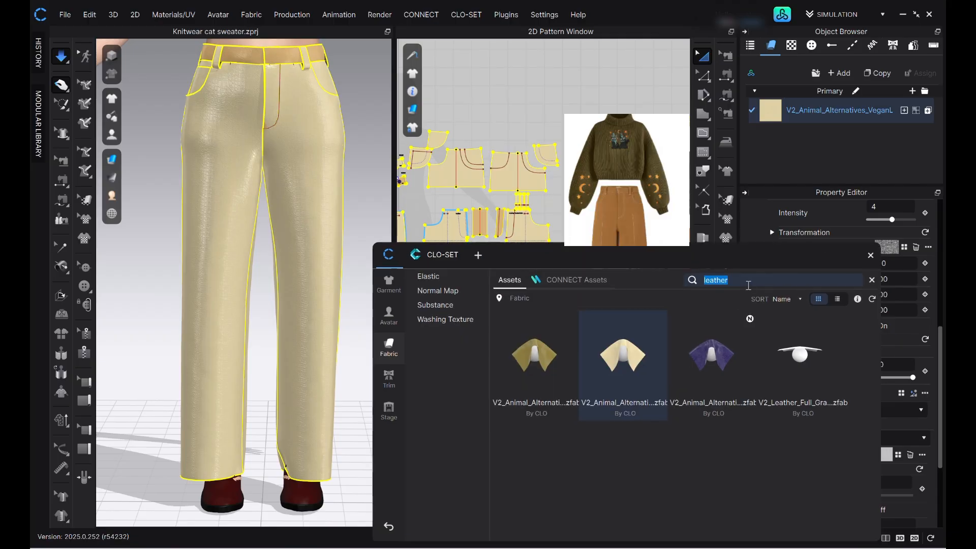
- Search the fabric library for "denim" and replace the trousers' leather fabric with V2_Woven_Denim_2
{"action": "type", "text": "f"}
{"action": "type", "text": "e"}
{"action": "key", "text": "BackSpace"}
{"action": "key", "text": "BackSpace"}
{"action": "type", "text": "denim"}
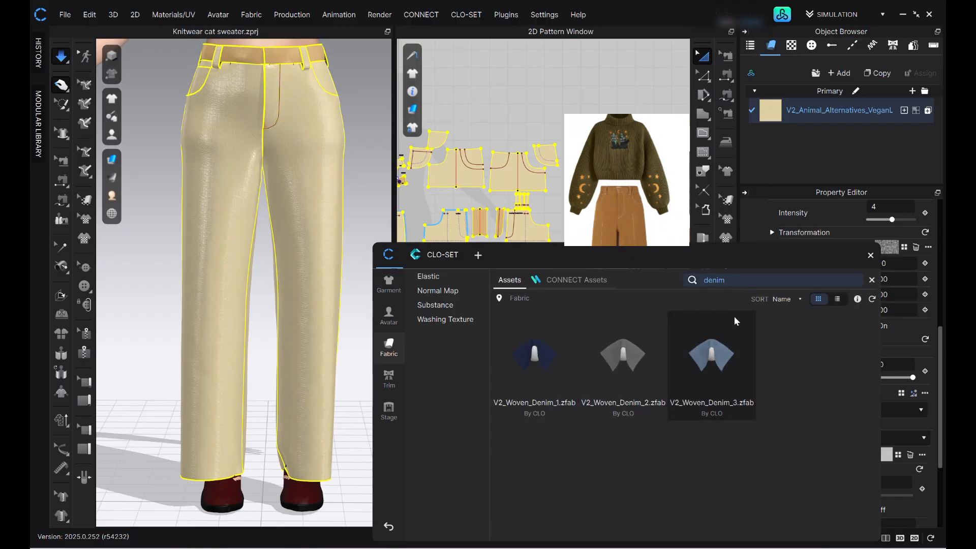
{"action": "left_click_drag", "start_coordinate": [623, 356], "coordinate": [783, 121]}
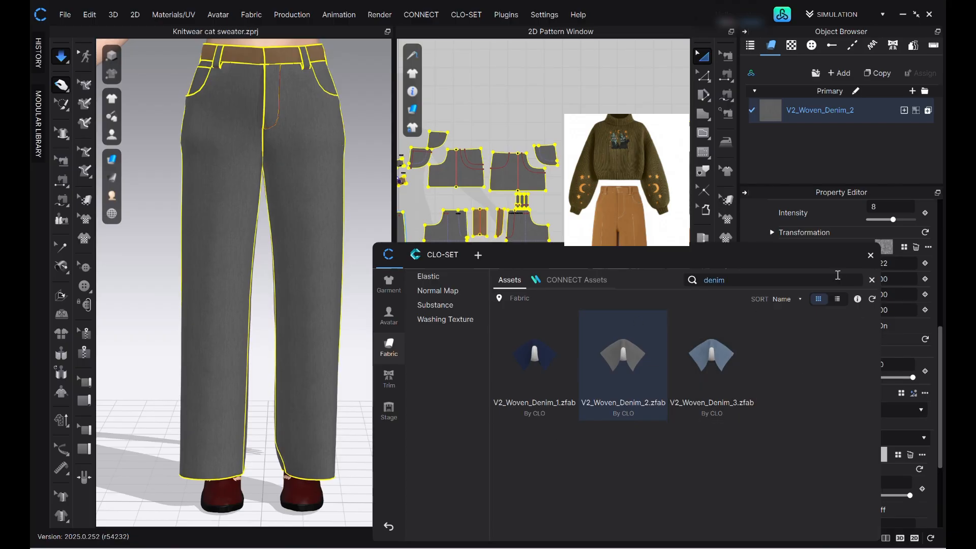
{"action": "left_click", "coordinate": [870, 256]}
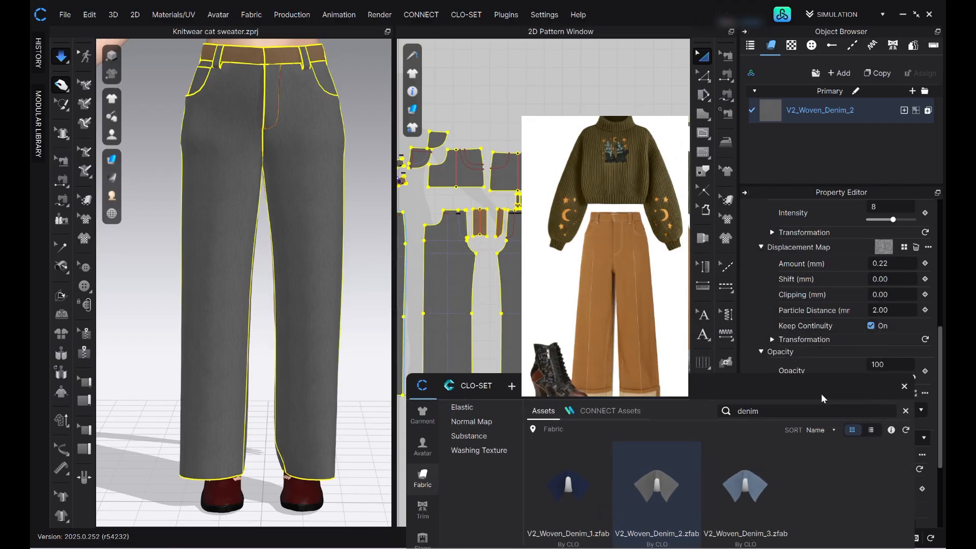
- Simulate the trousers in the denim fabric, stop the simulation and inspect the denim texture on the legs up close
{"action": "left_click", "coordinate": [59, 56]}
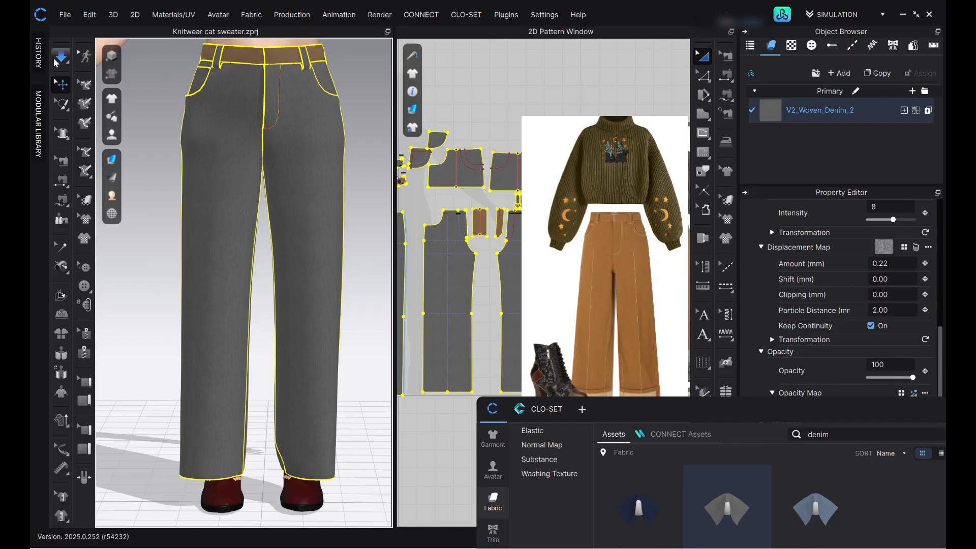
{"action": "left_click", "coordinate": [56, 58]}
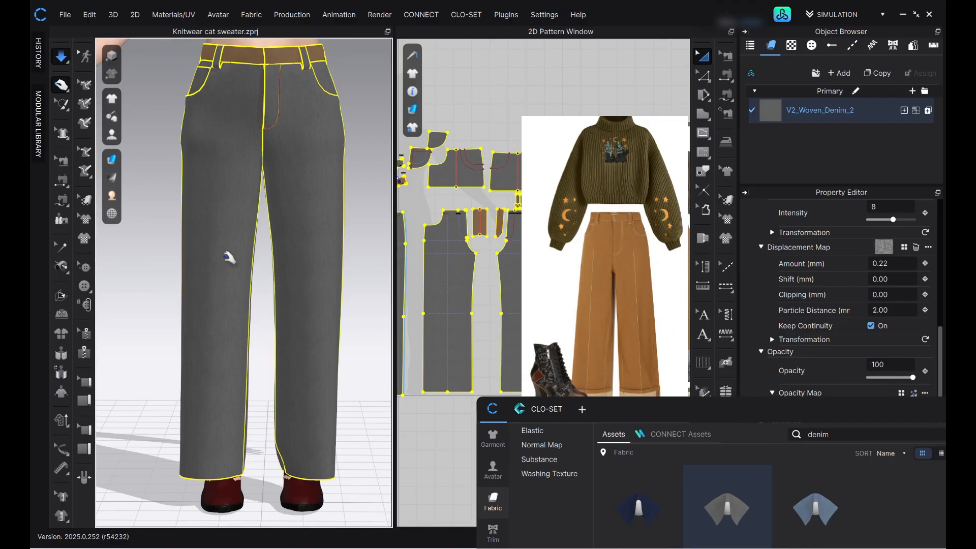
{"action": "scroll", "coordinate": [231, 275], "scroll_direction": "down", "scroll_amount": 3}
{"action": "right_click_drag", "start_coordinate": [275, 311], "coordinate": [316, 311]}
{"action": "left_click", "coordinate": [56, 58]}
{"action": "scroll", "coordinate": [211, 263], "scroll_direction": "up", "scroll_amount": 8}
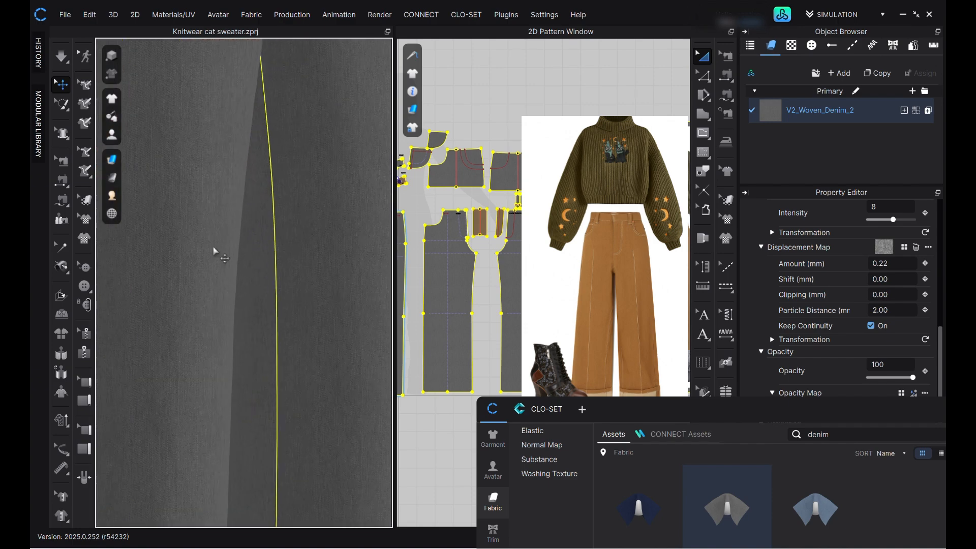
{"action": "middle_click_drag", "start_coordinate": [188, 255], "coordinate": [275, 231]}
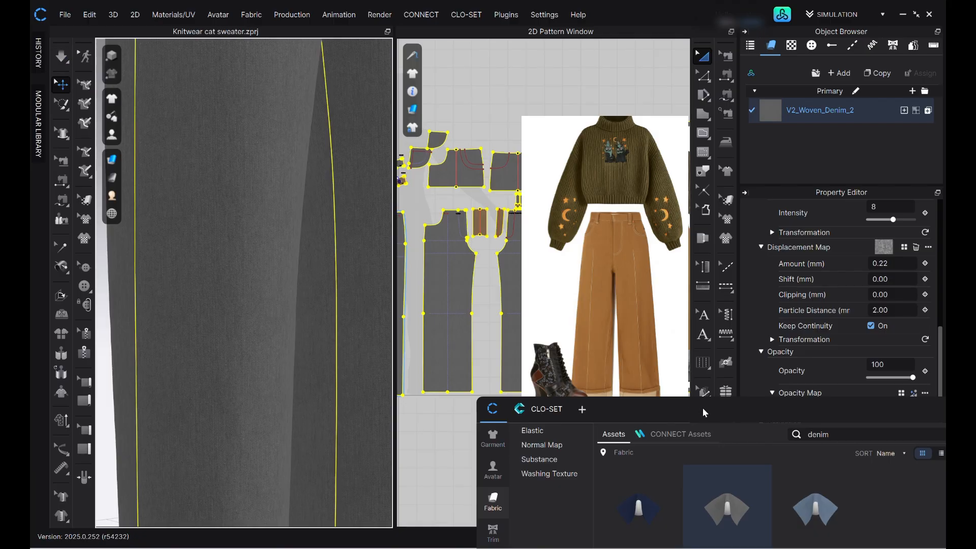
{"action": "left_click_drag", "start_coordinate": [706, 413], "coordinate": [396, 137]}
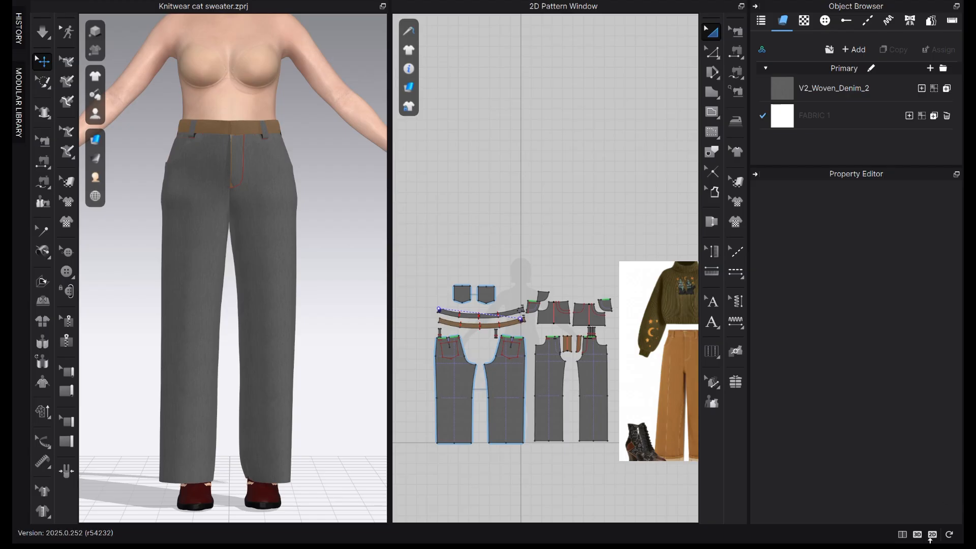
- Switch to the web browser to view CLO's Fabric Digitization Service page
{"action": "left_click", "coordinate": [526, 547]}
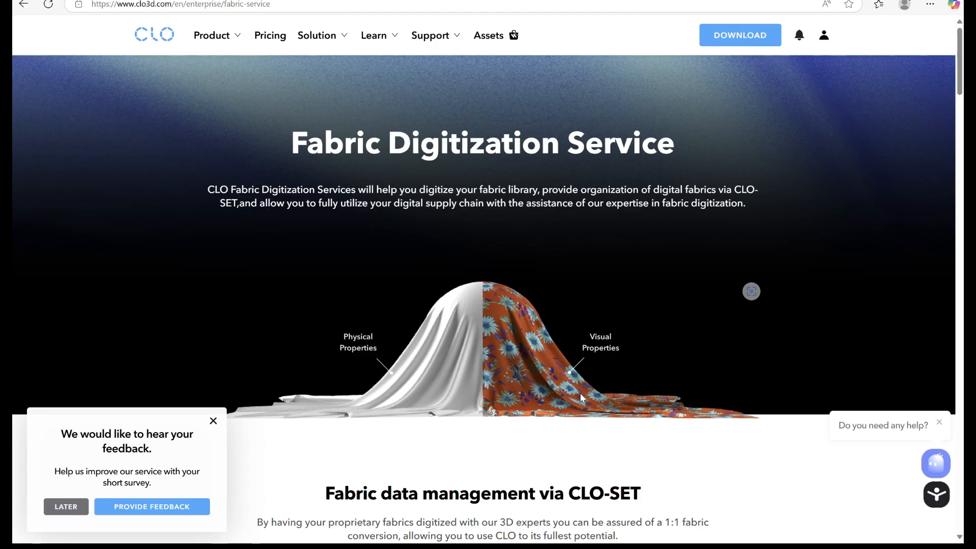
- Switch back to CLO, select the V2_Woven_Denim_2 fabric and open the AI Texture Generator for its material
{"action": "mouse_move", "coordinate": [674, 546]}
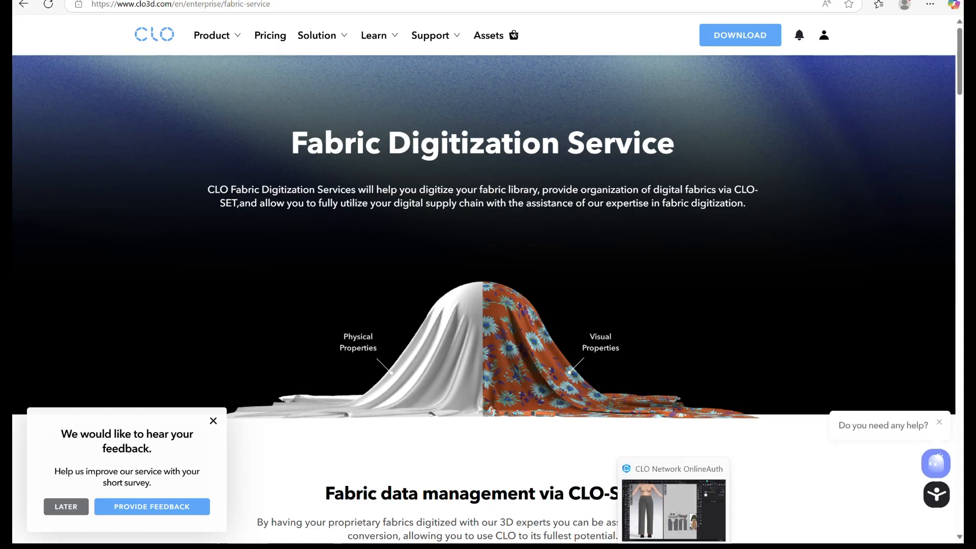
{"action": "left_click", "coordinate": [674, 503]}
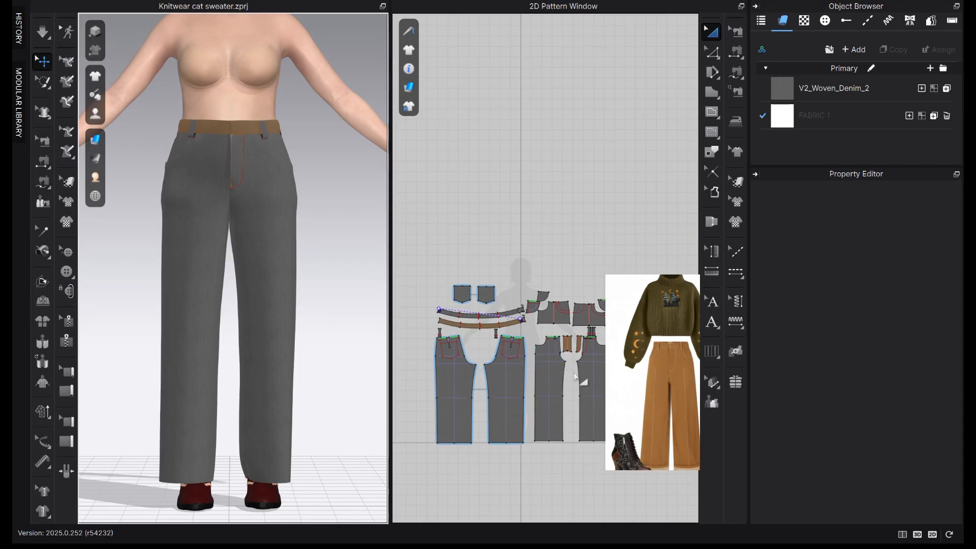
{"action": "left_click", "coordinate": [786, 90]}
{"action": "left_click", "coordinate": [786, 87]}
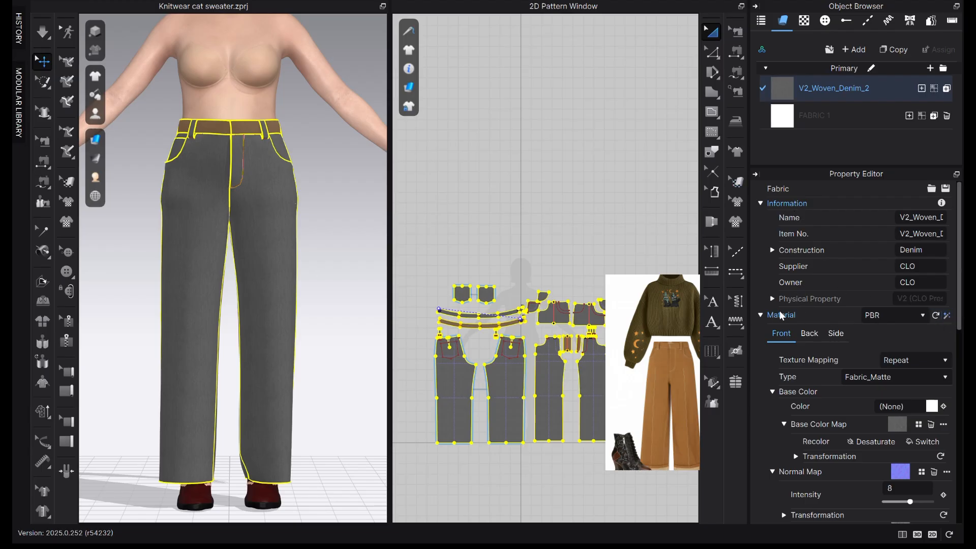
{"action": "left_click", "coordinate": [947, 316]}
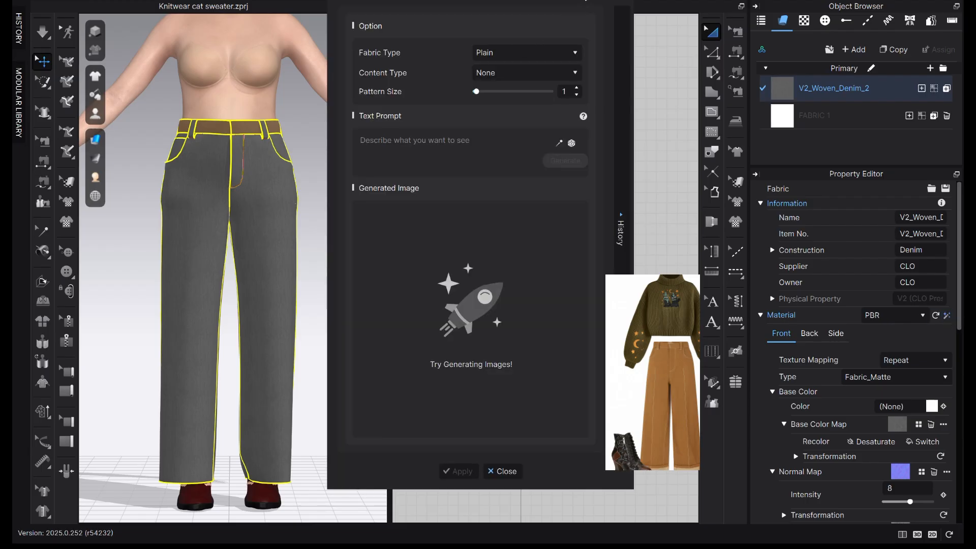
- Set the AI Texture Generator's fabric type to Twill
{"action": "left_click", "coordinate": [340, 95]}
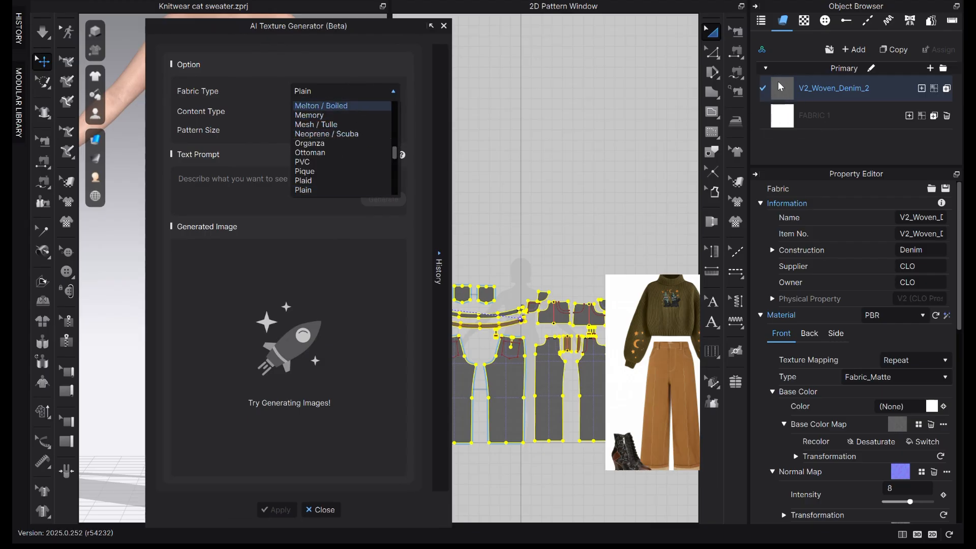
{"action": "left_click", "coordinate": [264, 98]}
{"action": "left_click", "coordinate": [343, 96]}
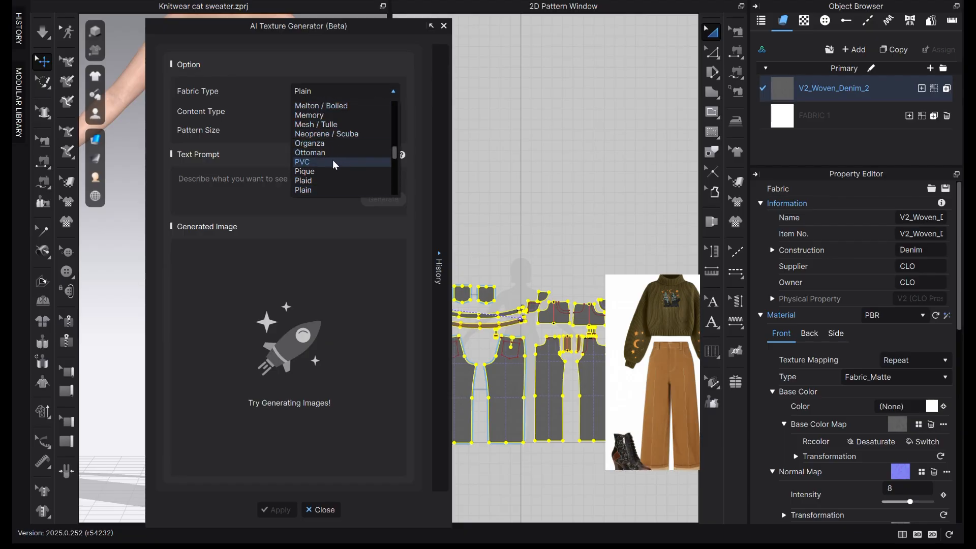
{"action": "scroll", "coordinate": [345, 177], "scroll_direction": "down", "scroll_amount": 2}
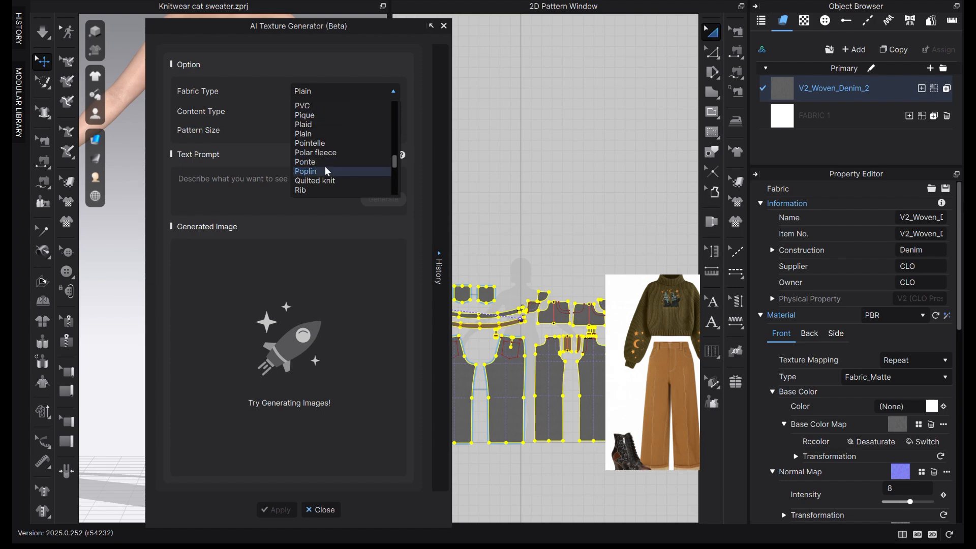
{"action": "scroll", "coordinate": [334, 183], "scroll_direction": "down", "scroll_amount": 2}
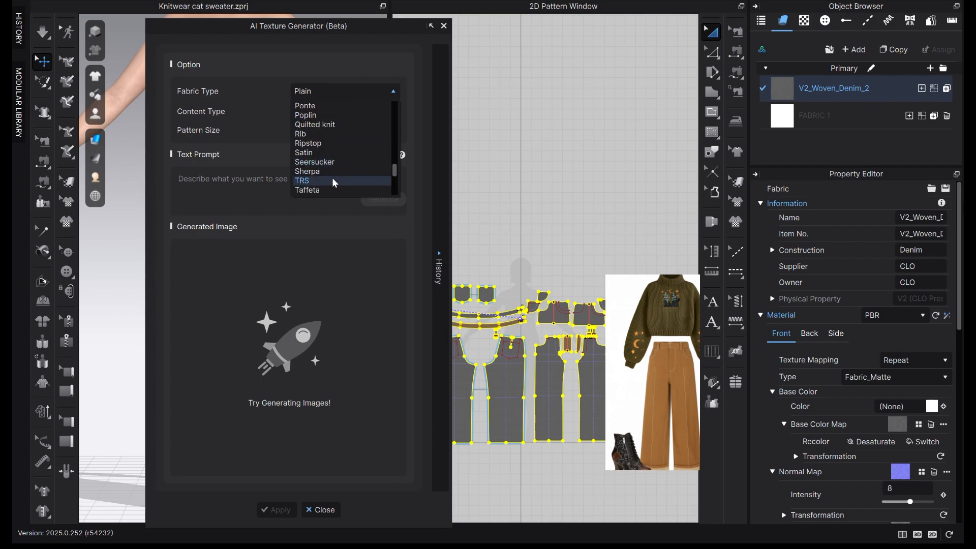
{"action": "scroll", "coordinate": [330, 179], "scroll_direction": "down", "scroll_amount": 1}
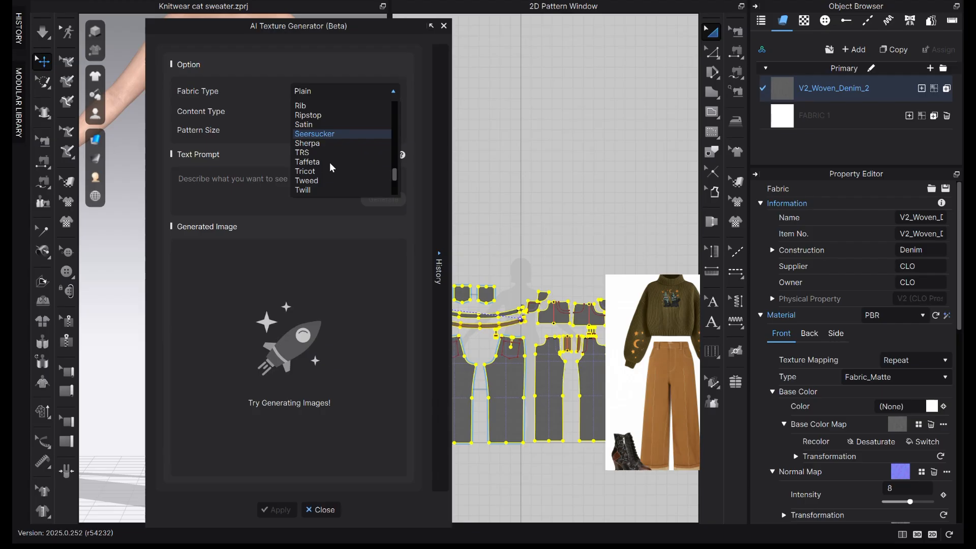
{"action": "scroll", "coordinate": [325, 162], "scroll_direction": "down", "scroll_amount": 1}
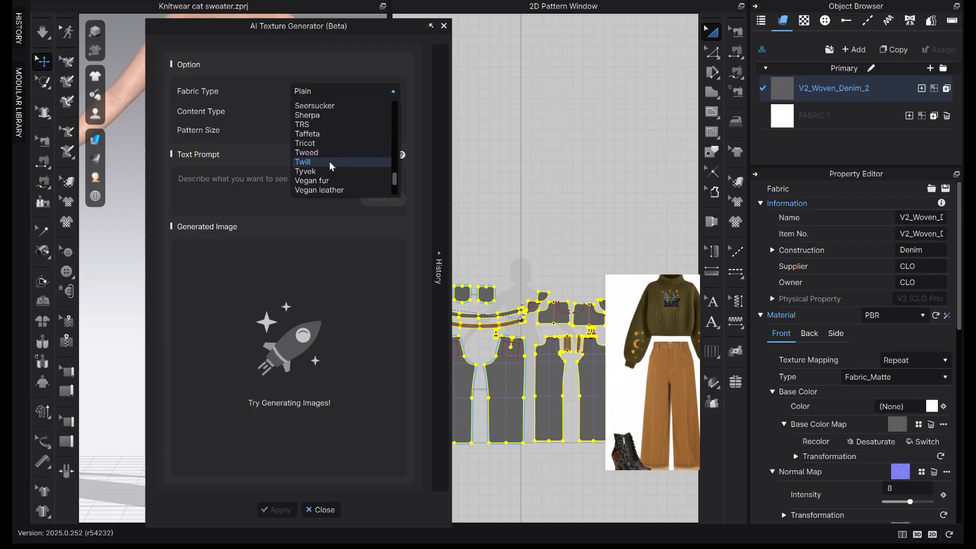
{"action": "scroll", "coordinate": [330, 172], "scroll_direction": "down", "scroll_amount": 2}
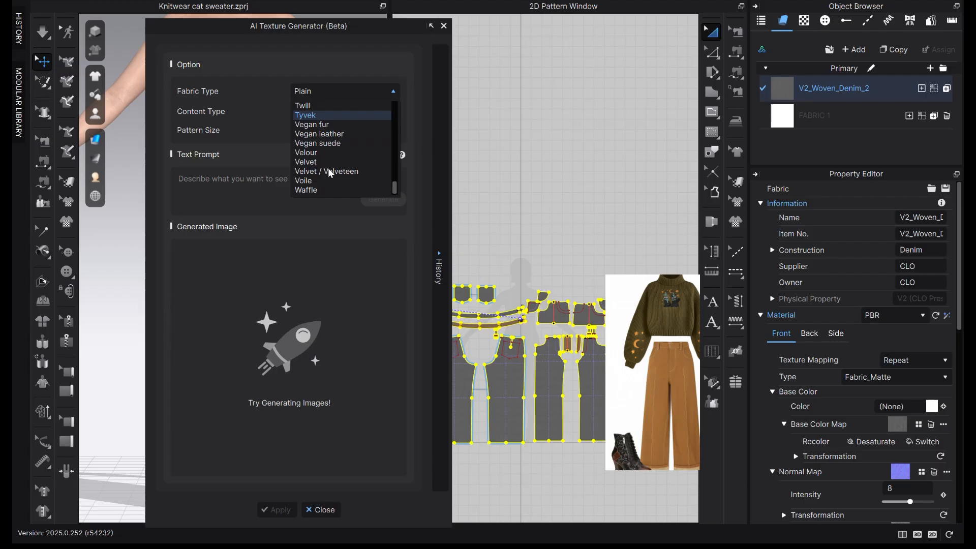
{"action": "left_click", "coordinate": [316, 106]}
- Set the texture's content type to Print with the Tartan Check pattern
{"action": "left_click", "coordinate": [321, 116]}
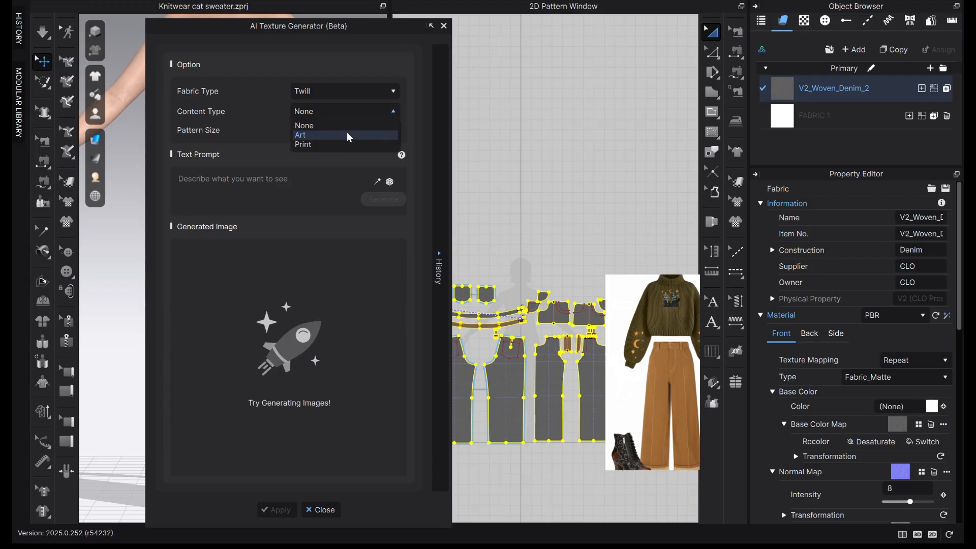
{"action": "left_click", "coordinate": [316, 145]}
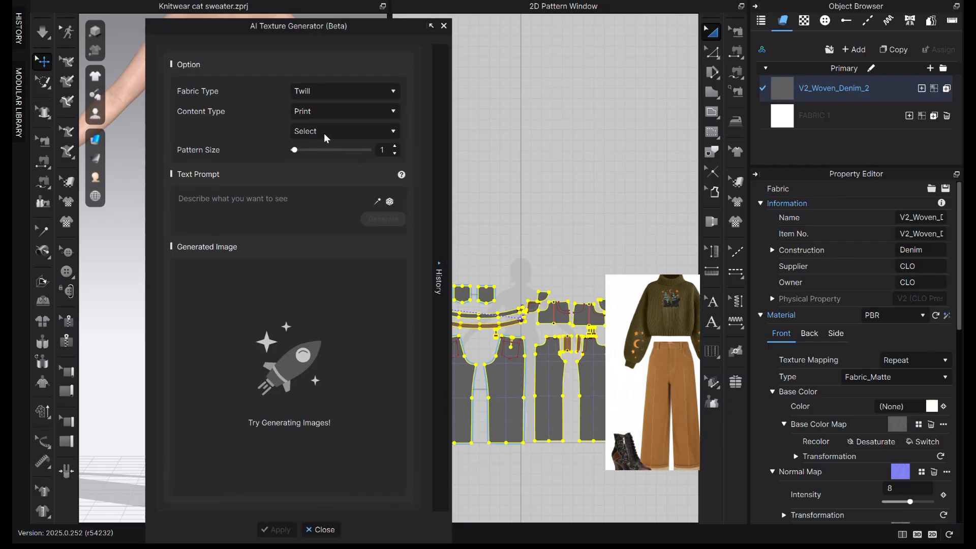
{"action": "left_click", "coordinate": [326, 135]}
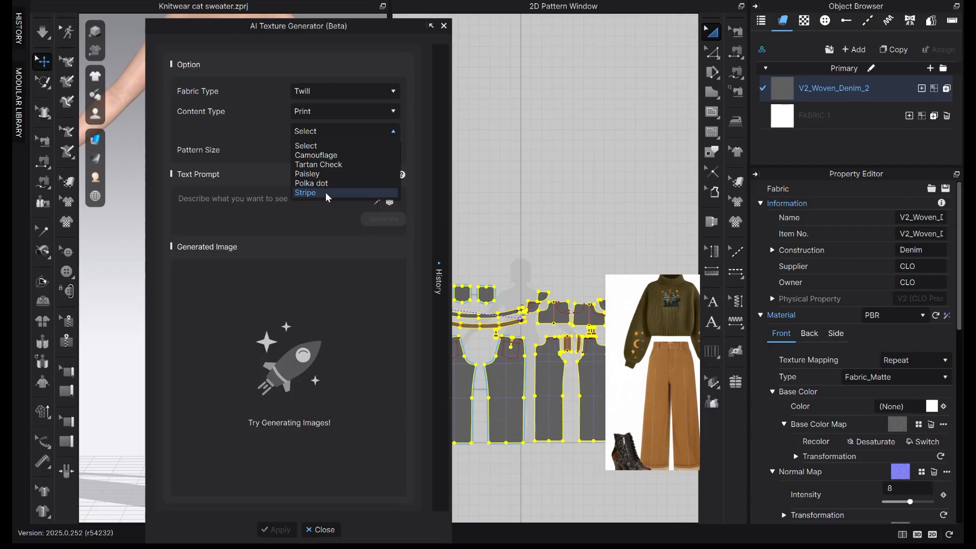
{"action": "left_click", "coordinate": [351, 166]}
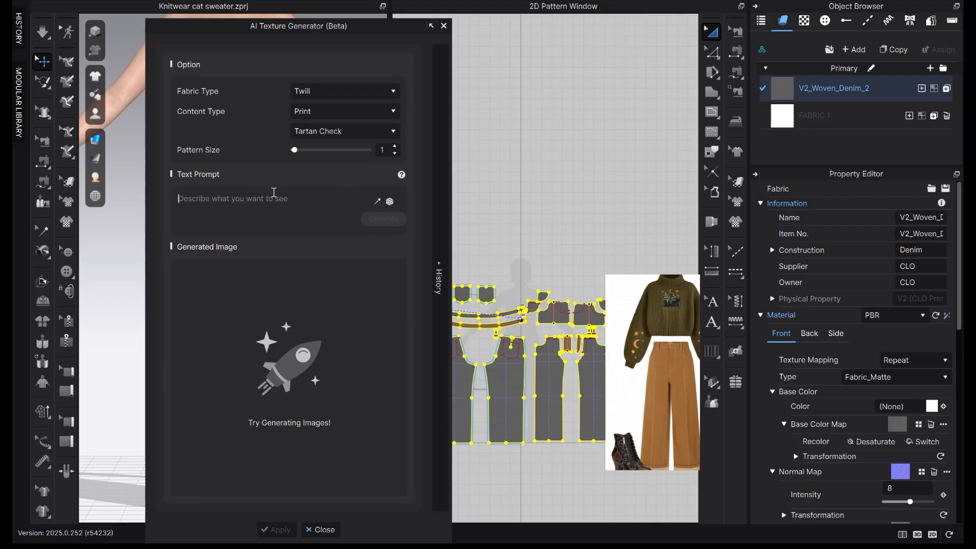
- Generate a texture from the prompt "stars", apply it to the selected fabric and move the generator clear of the 3D trousers
{"action": "type", "text": "stars"}
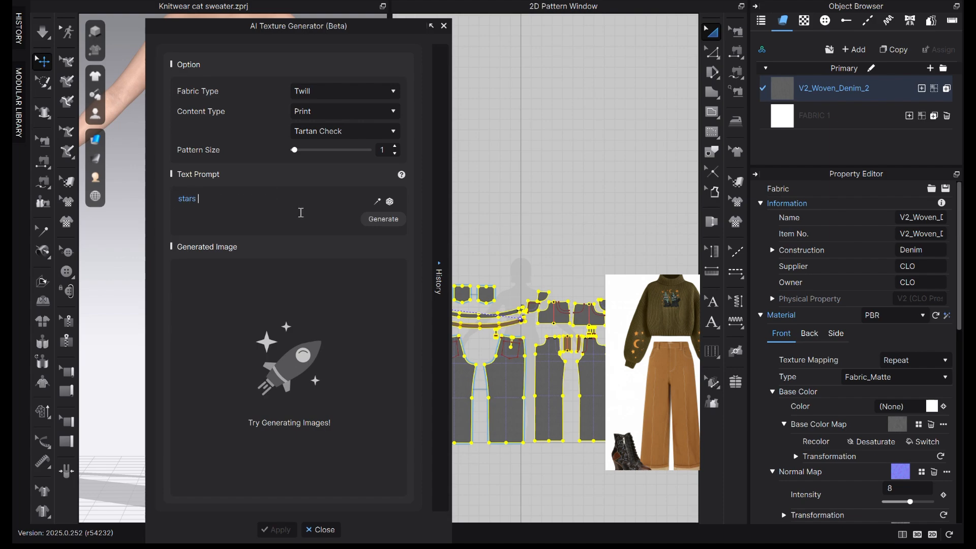
{"action": "left_click", "coordinate": [379, 220]}
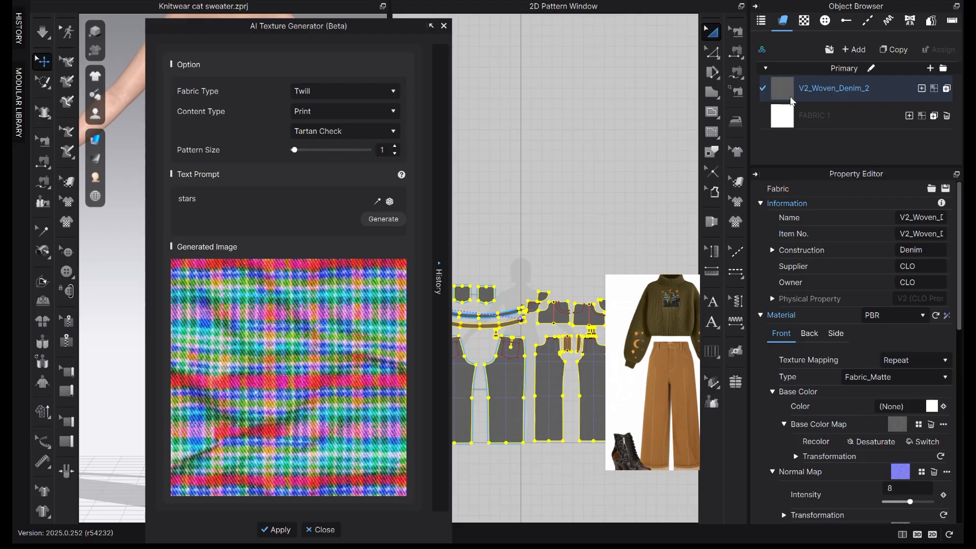
{"action": "left_click", "coordinate": [277, 531]}
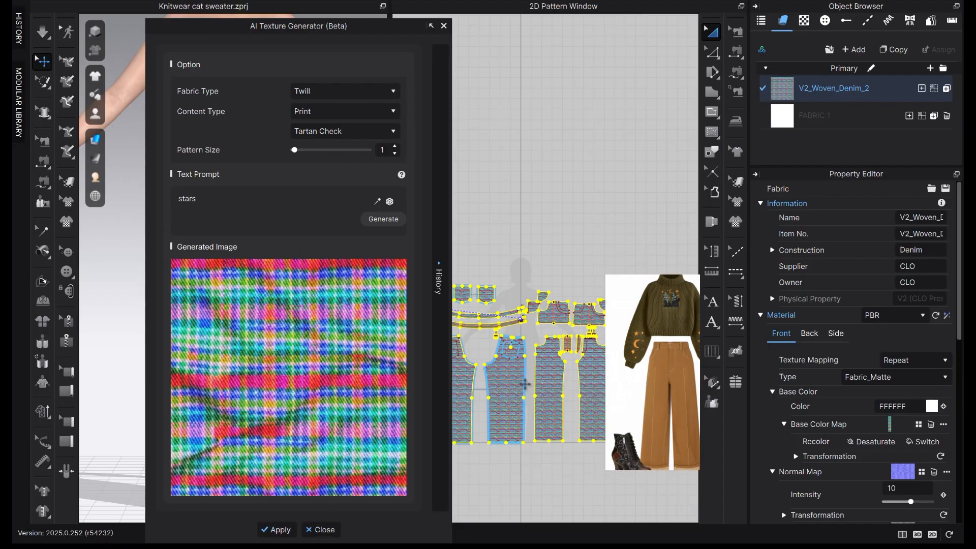
{"action": "left_click_drag", "start_coordinate": [407, 26], "coordinate": [866, 28]}
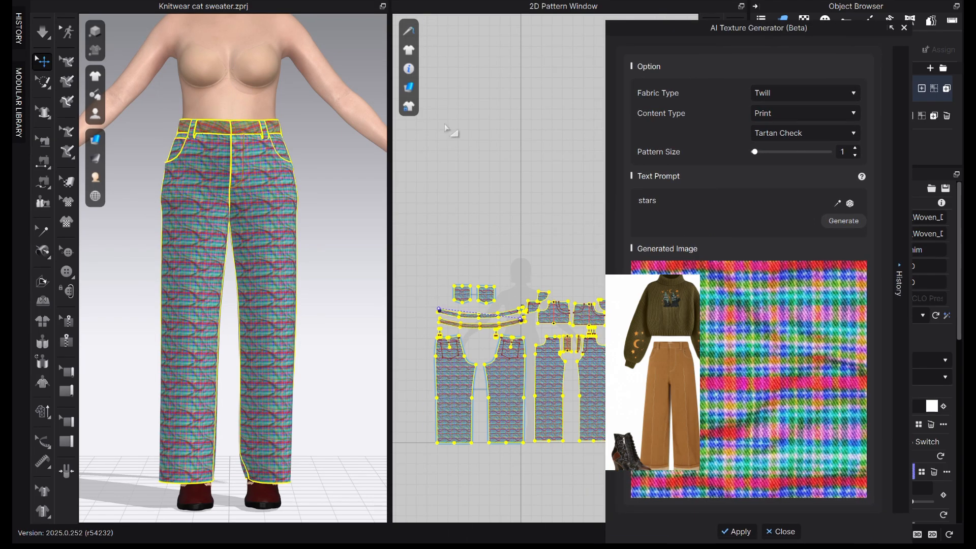
{"action": "left_click", "coordinate": [347, 192]}
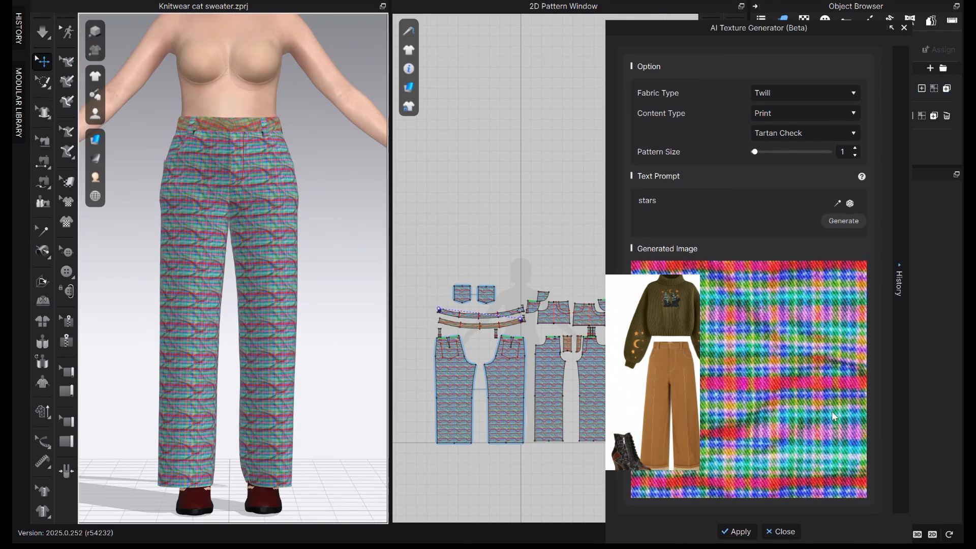
- Set the generator's fabric type to Denim and its content type to Art with the Oil Painting style
{"action": "left_click", "coordinate": [810, 97]}
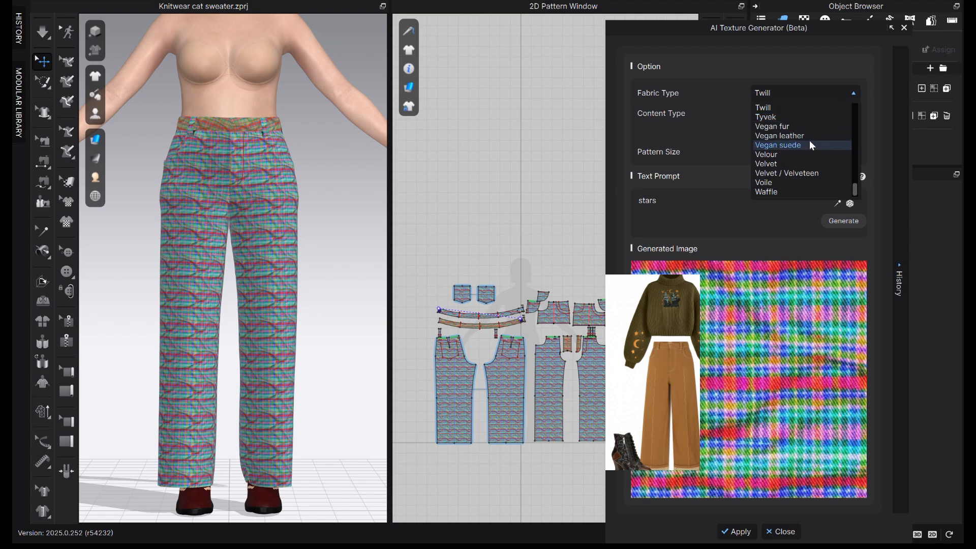
{"action": "left_click", "coordinate": [797, 96]}
{"action": "left_click", "coordinate": [779, 96]}
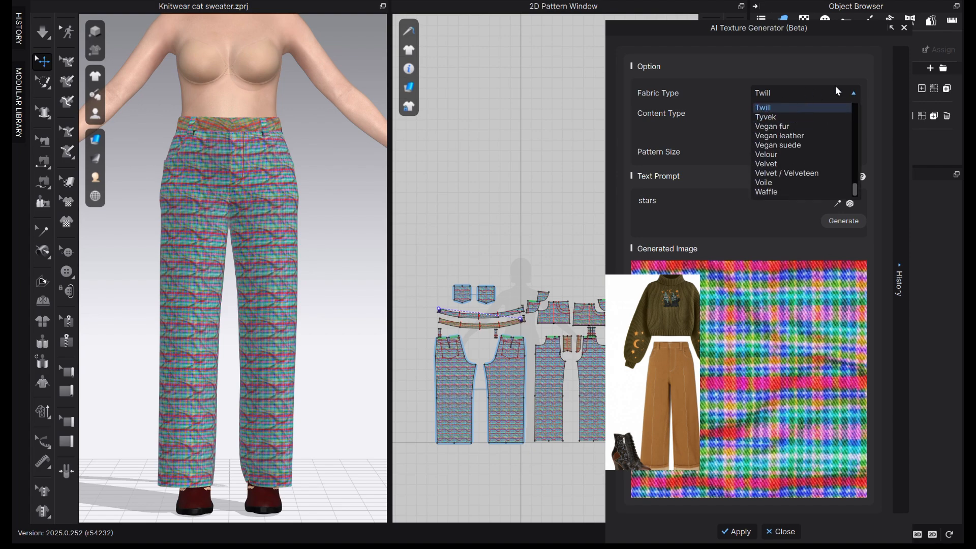
{"action": "key", "text": "d"}
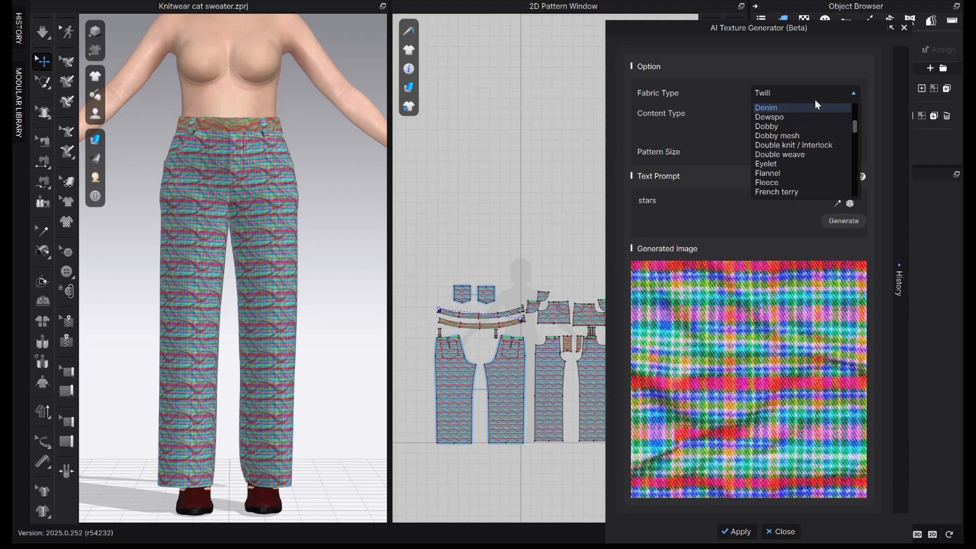
{"action": "left_click", "coordinate": [809, 107]}
{"action": "left_click", "coordinate": [803, 116]}
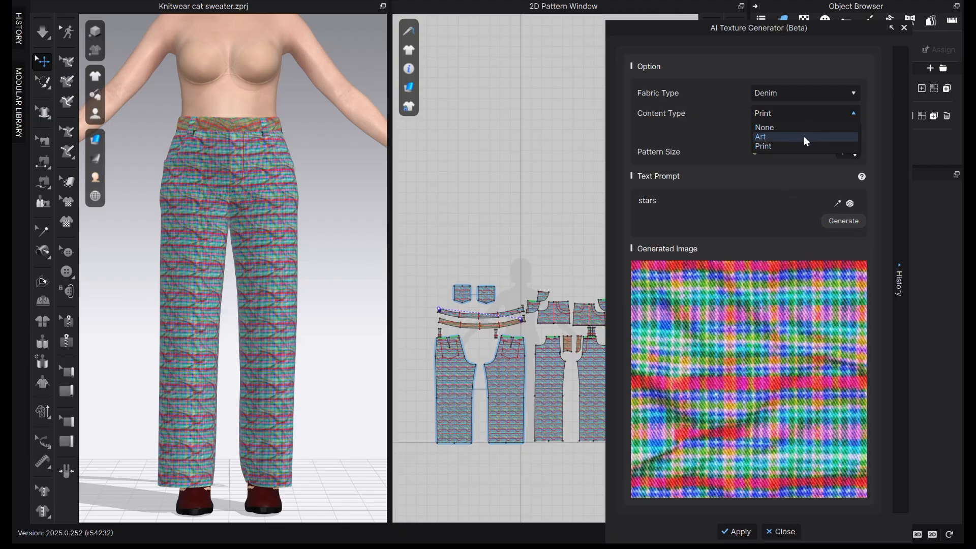
{"action": "left_click", "coordinate": [799, 136]}
{"action": "left_click", "coordinate": [809, 134]}
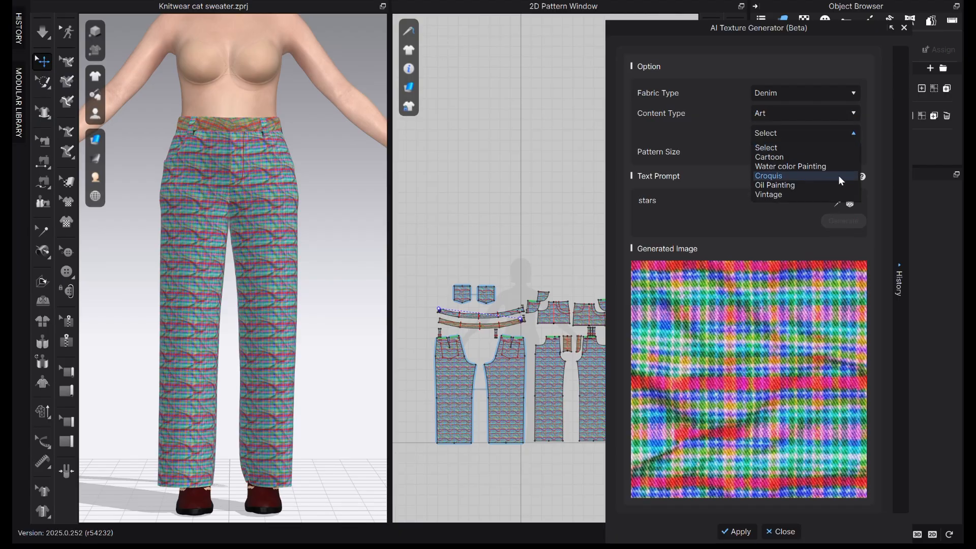
{"action": "left_click", "coordinate": [796, 185]}
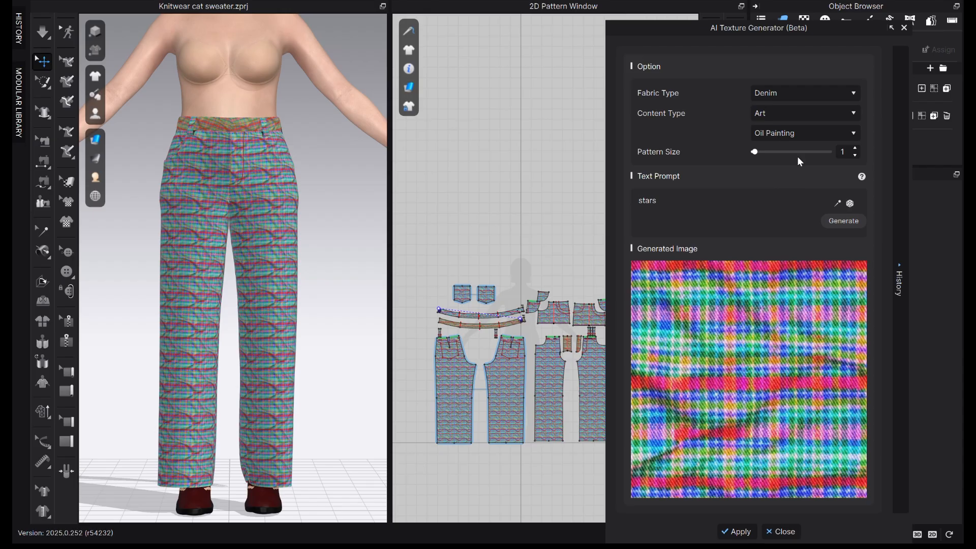
- Generate an oil-painting texture with the "stars" prompt and apply it to the trousers' fabric
{"action": "left_click", "coordinate": [712, 200]}
{"action": "left_click", "coordinate": [844, 222]}
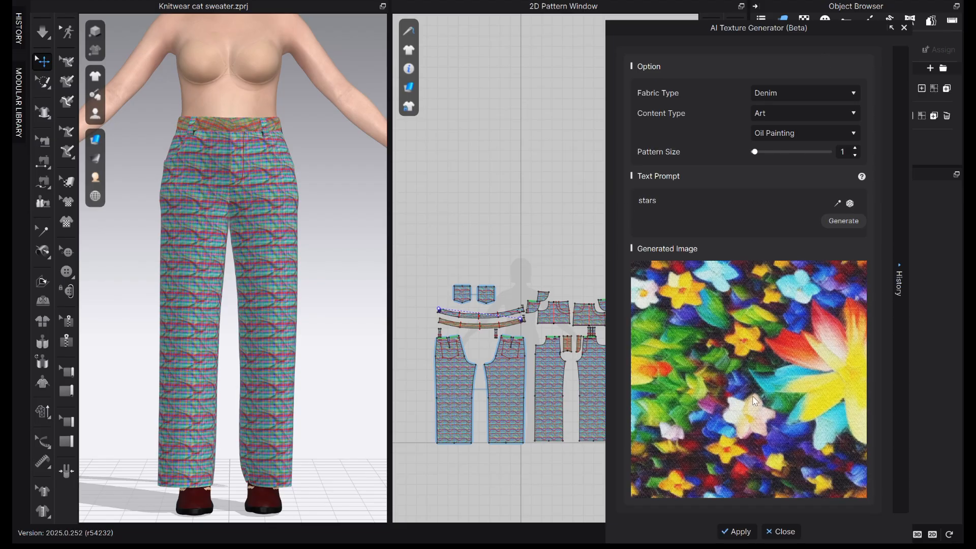
{"action": "left_click", "coordinate": [737, 532]}
- Simulate the trousers with the oil-painting texture, inspect the print from several angles and stop the simulation
{"action": "right_click_drag", "start_coordinate": [351, 283], "coordinate": [336, 342]}
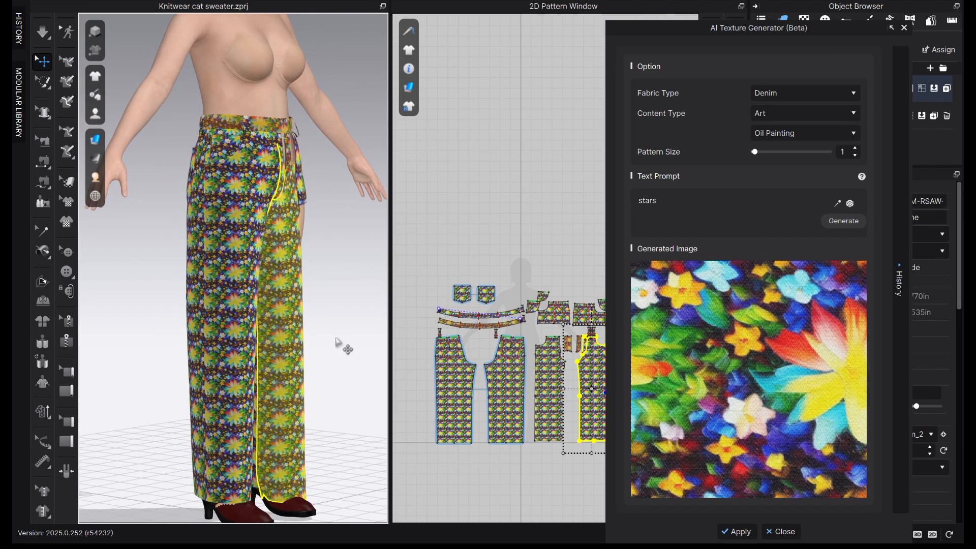
{"action": "key", "text": "space"}
{"action": "key", "text": "space"}
{"action": "right_click_drag", "start_coordinate": [328, 266], "coordinate": [300, 264]}
{"action": "left_click", "coordinate": [300, 264]}
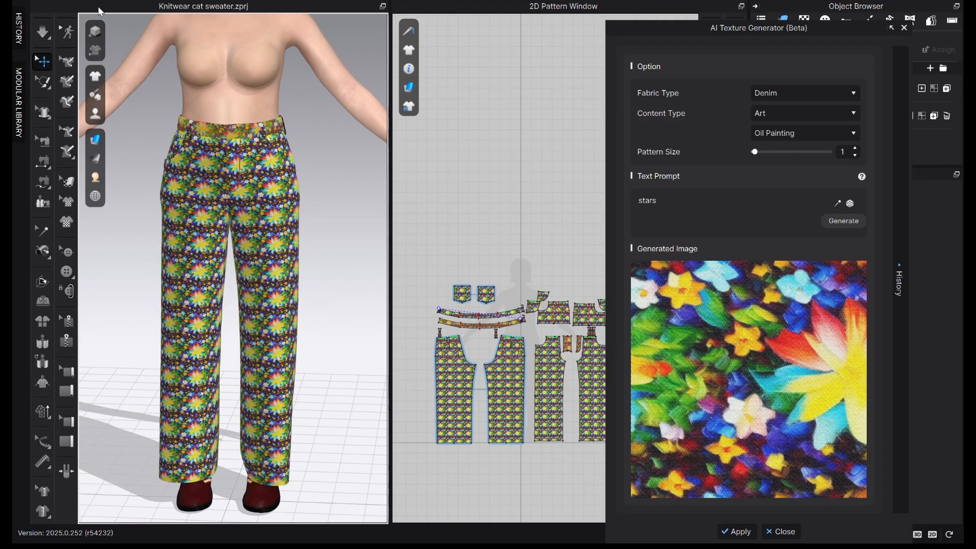
{"action": "key", "text": "space"}
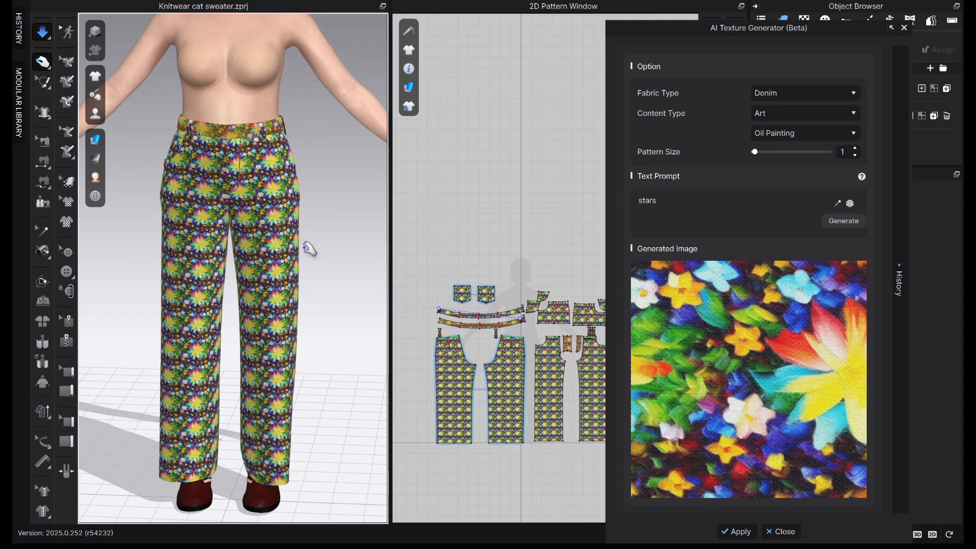
{"action": "right_click_drag", "start_coordinate": [306, 248], "coordinate": [309, 281]}
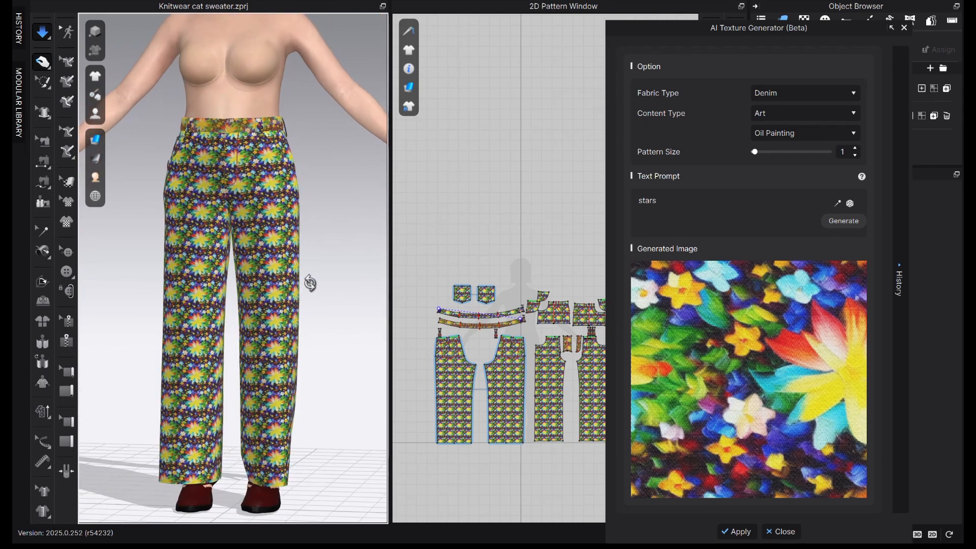
{"action": "left_click", "coordinate": [45, 37]}
{"action": "mouse_move", "coordinate": [347, 287]}
{"action": "right_mouse_down"}
{"action": "mouse_move", "coordinate": [365, 281]}
{"action": "mouse_move", "coordinate": [349, 288]}
{"action": "right_mouse_up"}
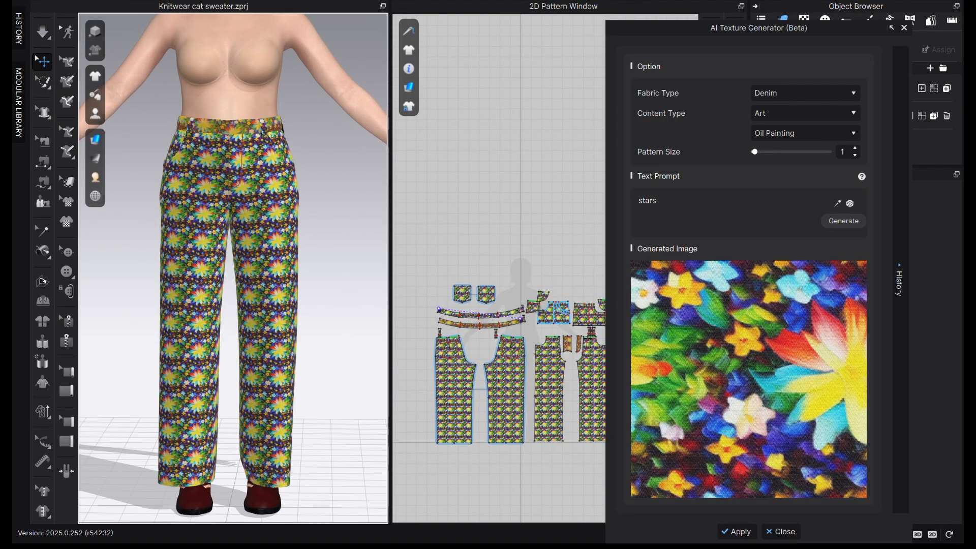
- Close the AI Texture Generator and bring the reference outfit picture into view among the 2D patterns
{"action": "left_click", "coordinate": [903, 27]}
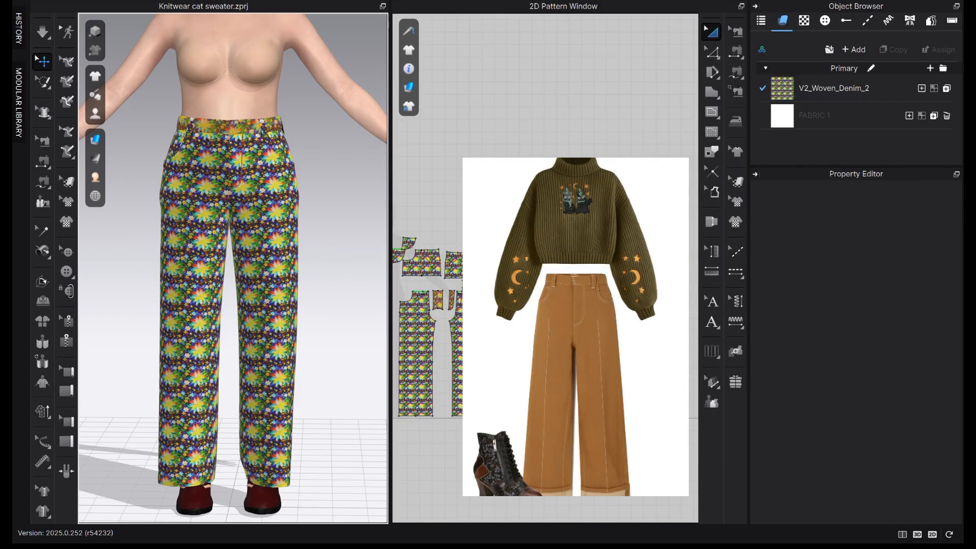
{"action": "scroll", "coordinate": [564, 326], "scroll_direction": "up", "scroll_amount": 3}
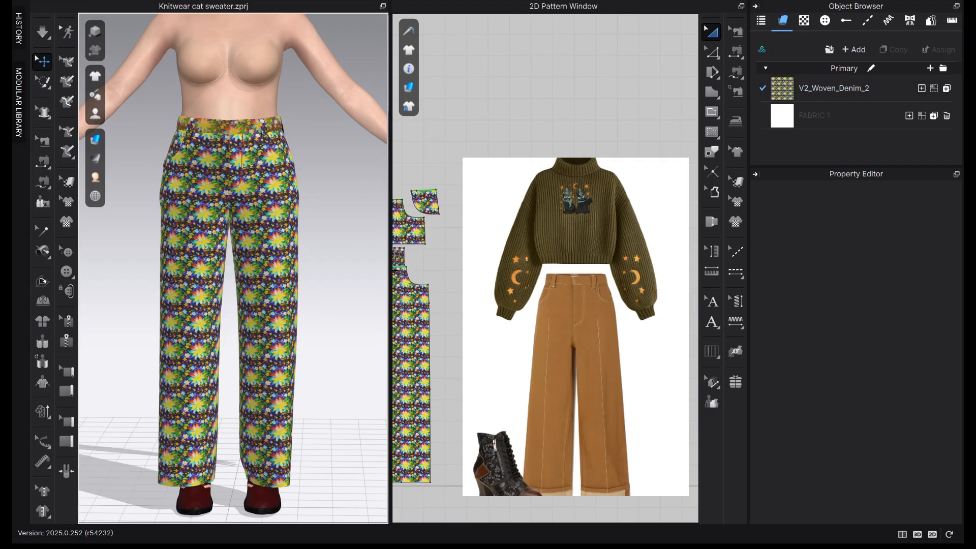
{"action": "scroll", "coordinate": [563, 326], "scroll_direction": "up", "scroll_amount": 4}
{"action": "scroll", "coordinate": [579, 315], "scroll_direction": "down", "scroll_amount": 3}
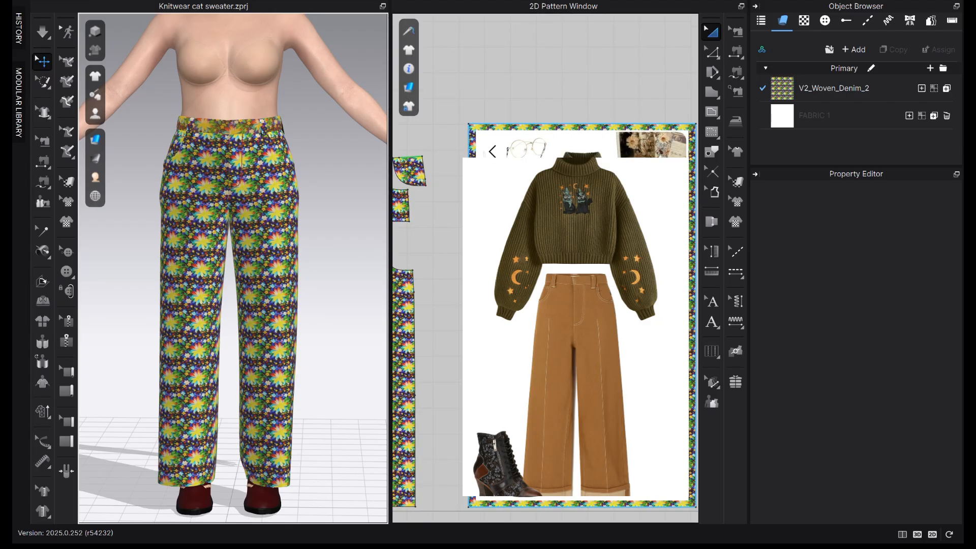
- Assign the plain white FABRIC 1 to all the trouser patterns and remove the V2_Woven_Denim_2 fabric
{"action": "scroll", "coordinate": [579, 315], "scroll_direction": "down", "scroll_amount": 3}
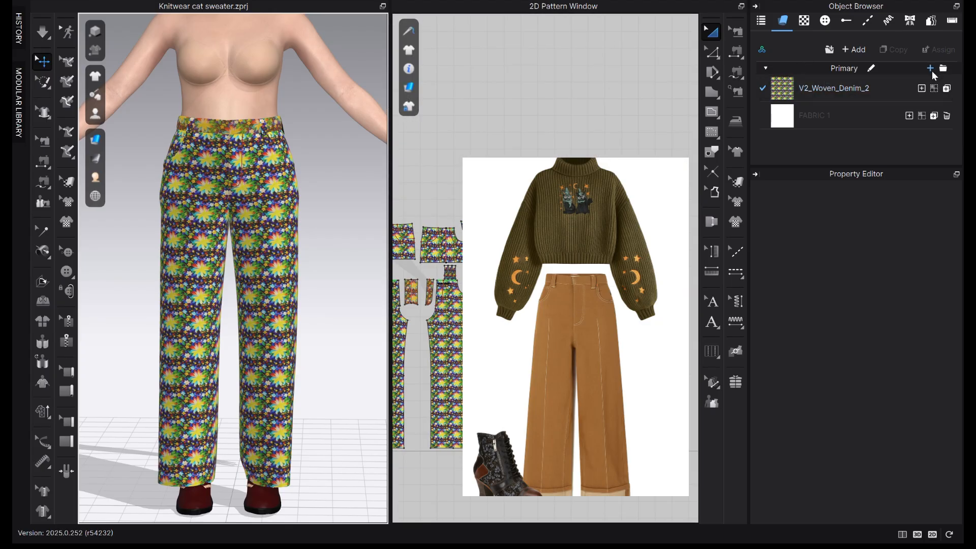
{"action": "scroll", "coordinate": [427, 284], "scroll_direction": "down", "scroll_amount": 2}
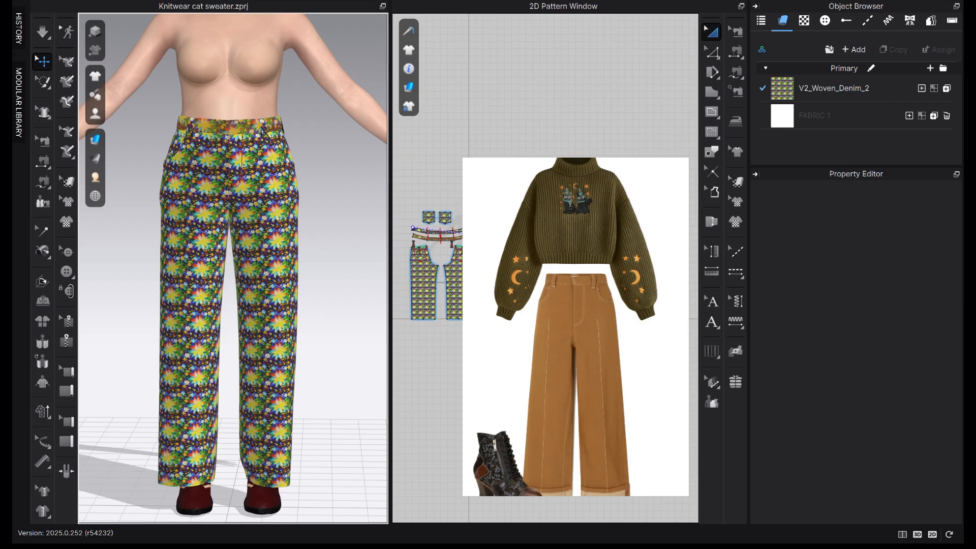
{"action": "left_click_drag", "start_coordinate": [460, 172], "coordinate": [401, 360]}
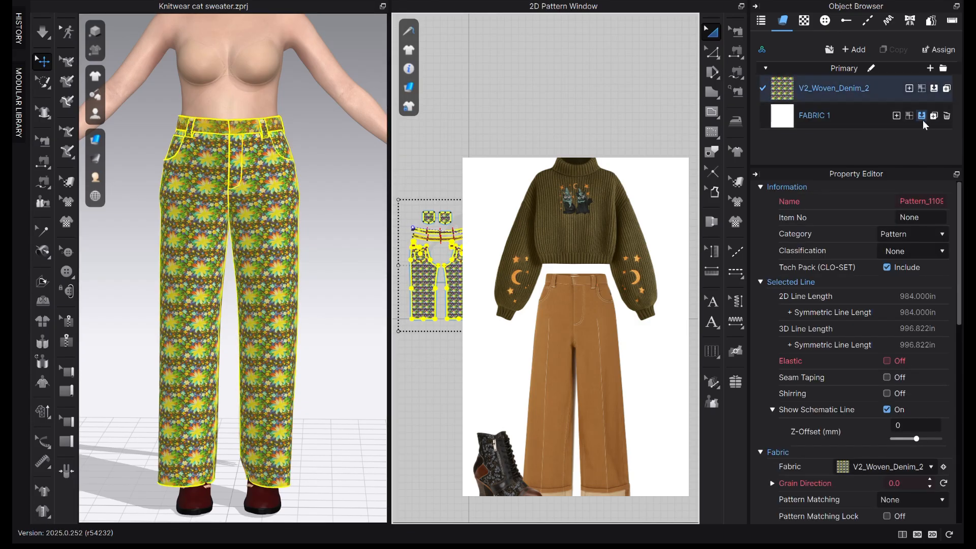
{"action": "left_click", "coordinate": [922, 117]}
{"action": "left_click", "coordinate": [667, 115]}
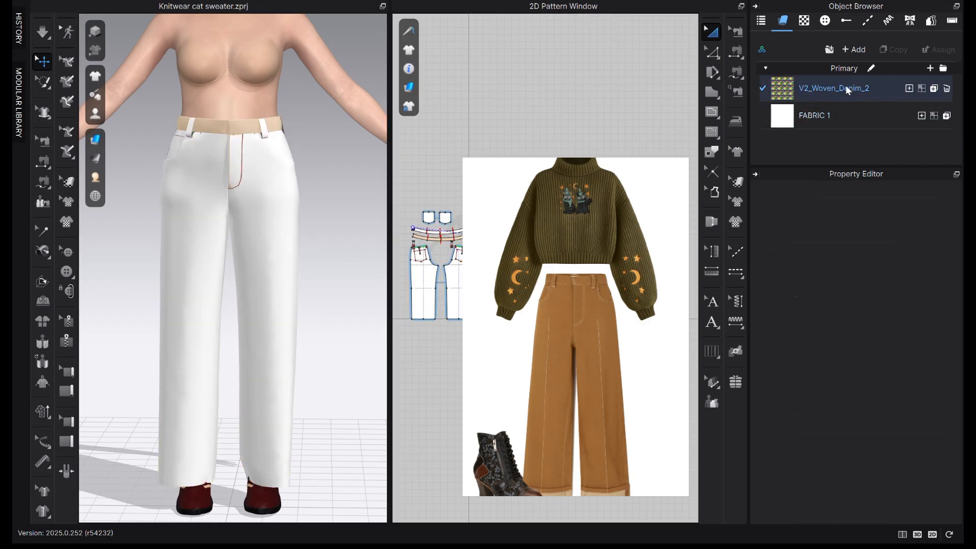
{"action": "left_click", "coordinate": [834, 115]}
{"action": "left_click", "coordinate": [561, 144]}
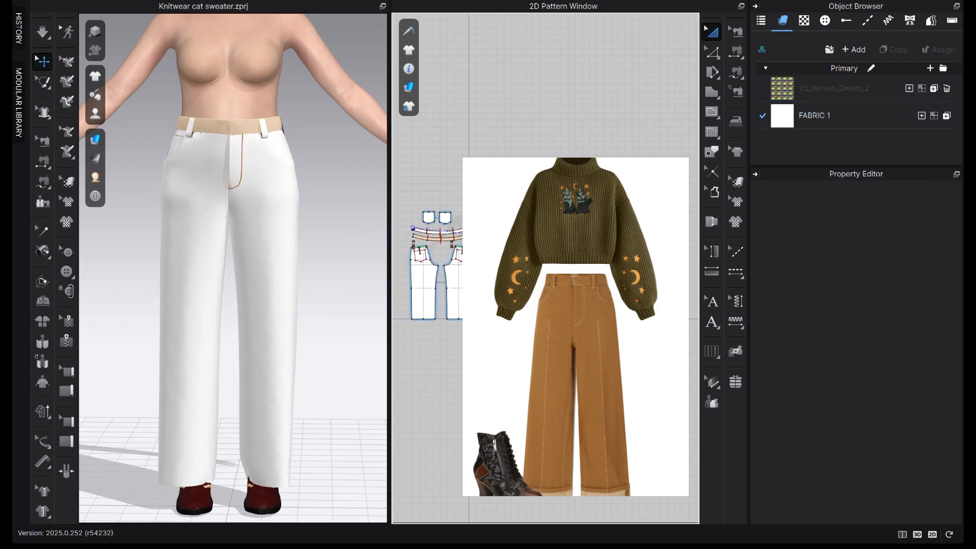
{"action": "left_click_drag", "start_coordinate": [462, 378], "coordinate": [402, 203]}
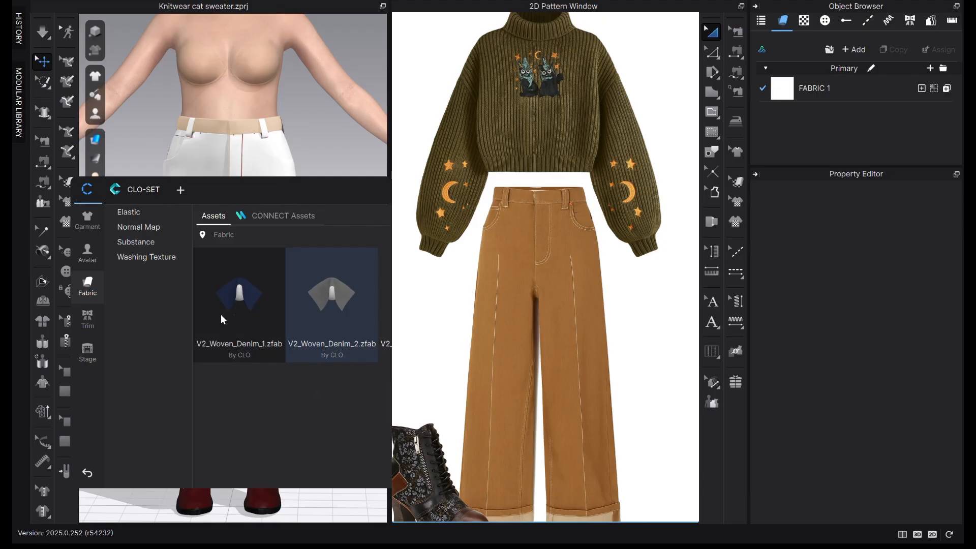
- Look through denim fabrics in the CONNECT Assets and return to the local fabric assets
{"action": "left_click", "coordinate": [294, 214]}
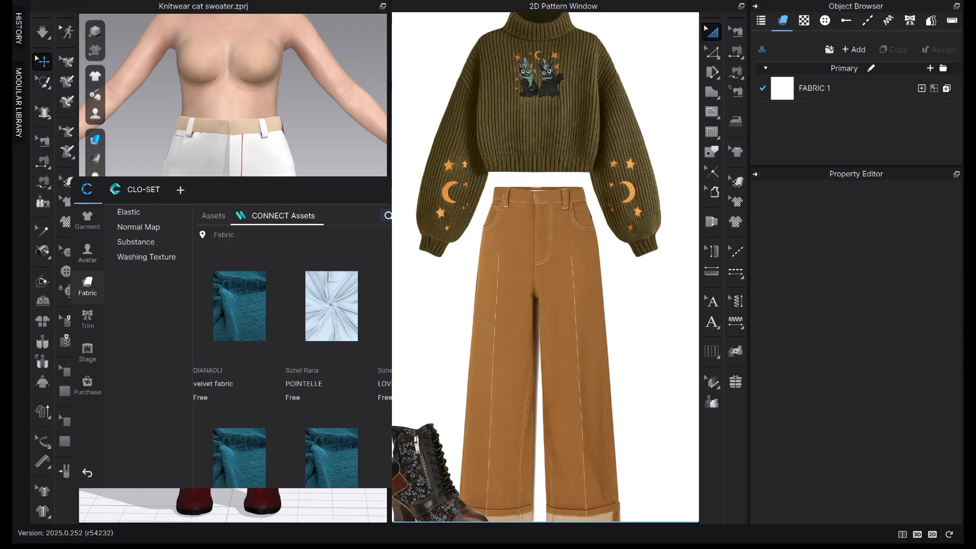
{"action": "key", "text": "Return"}
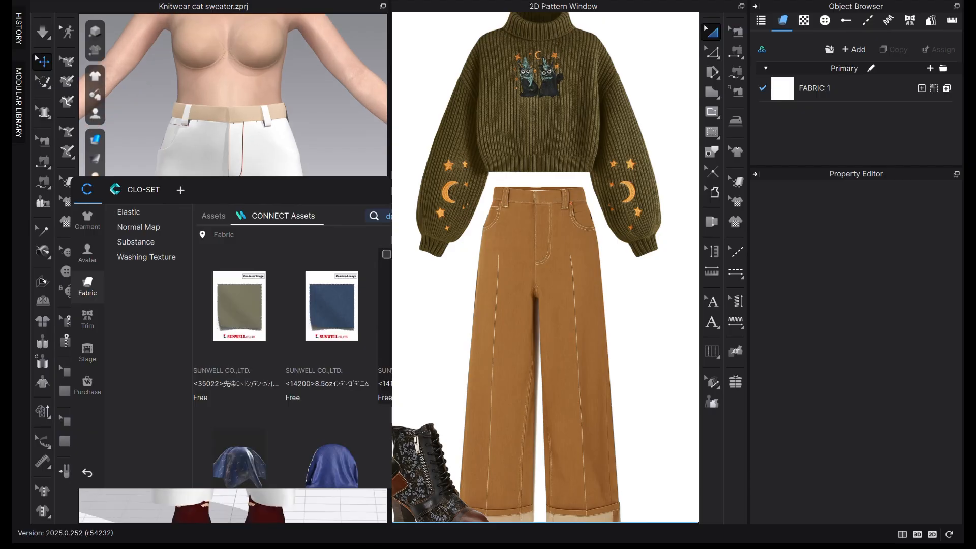
{"action": "scroll", "coordinate": [296, 306], "scroll_direction": "up", "scroll_amount": 2}
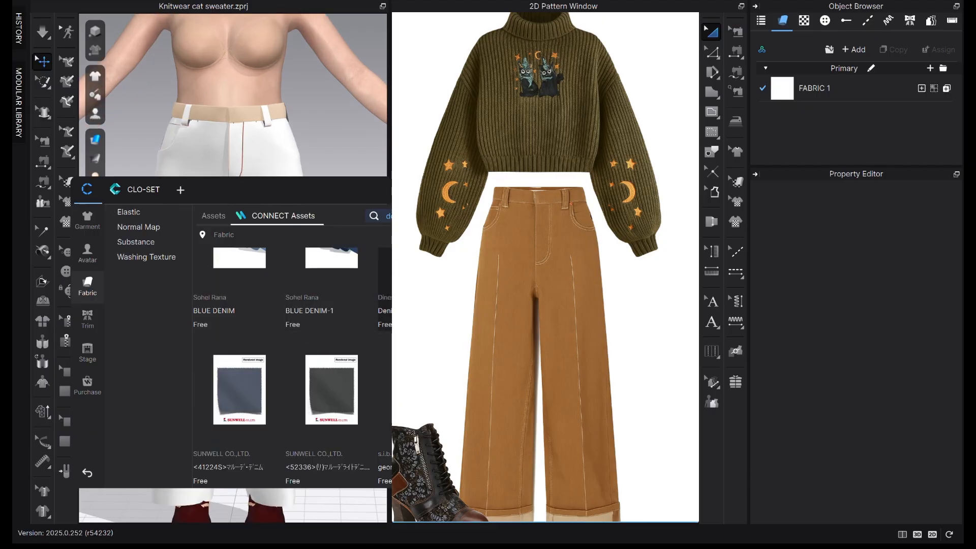
{"action": "left_click", "coordinate": [216, 215]}
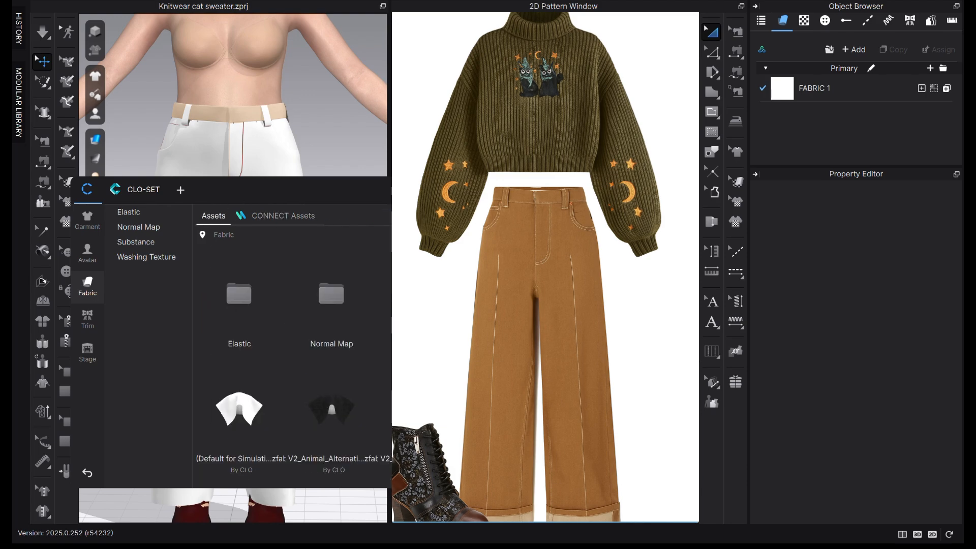
- Try to search the local fabric assets for "denim" and reset the search
{"action": "left_click", "coordinate": [417, 216]}
{"action": "type", "text": "denim"}
{"action": "key", "text": "Return"}
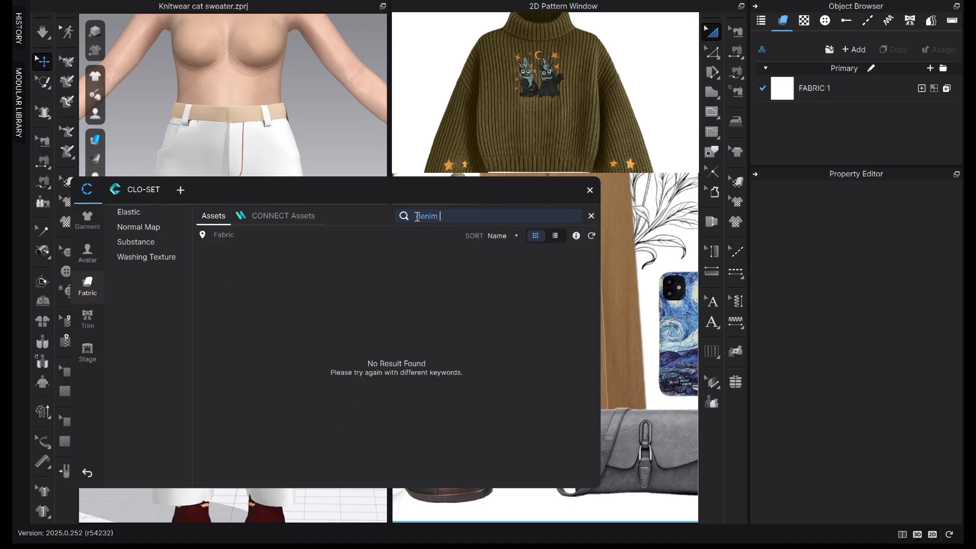
{"action": "left_click_drag", "start_coordinate": [463, 216], "coordinate": [367, 209]}
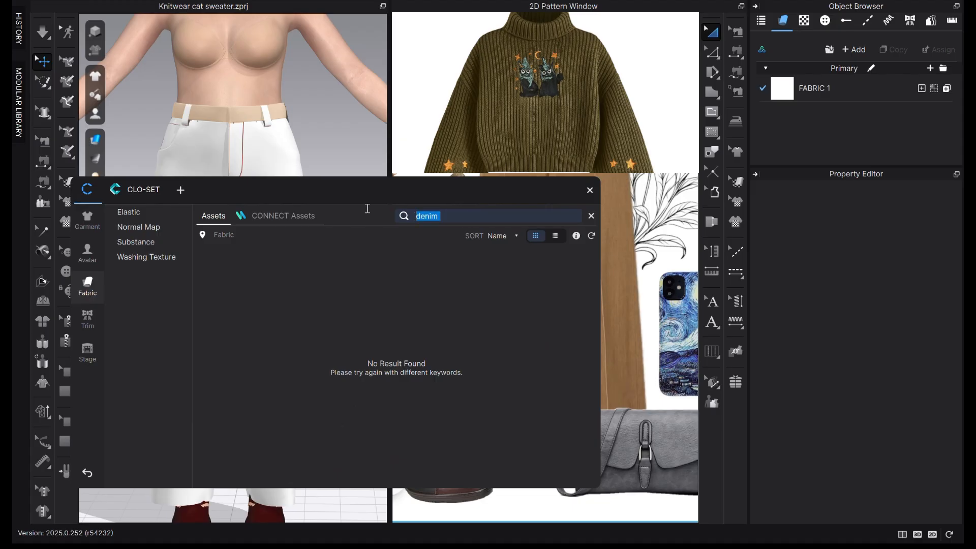
{"action": "left_click", "coordinate": [223, 235]}
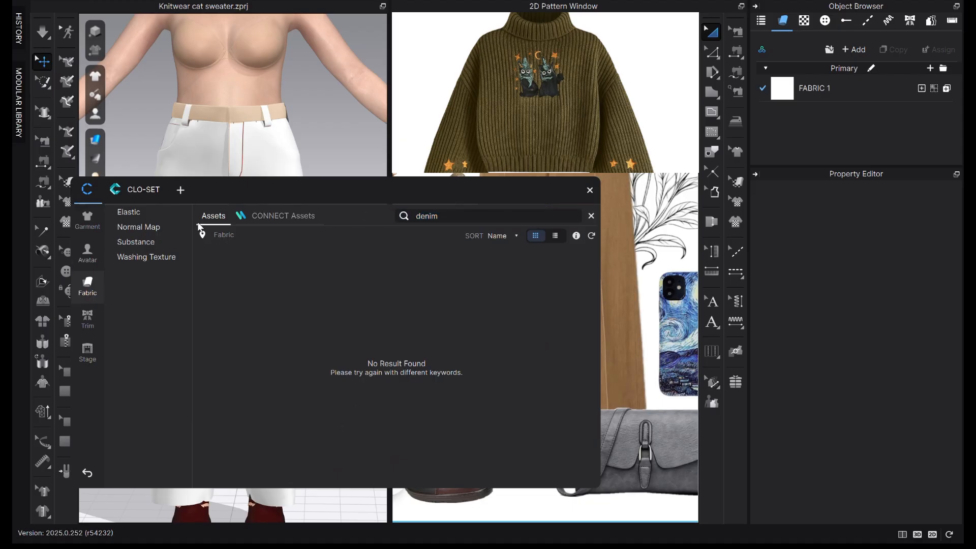
{"action": "left_click", "coordinate": [87, 285]}
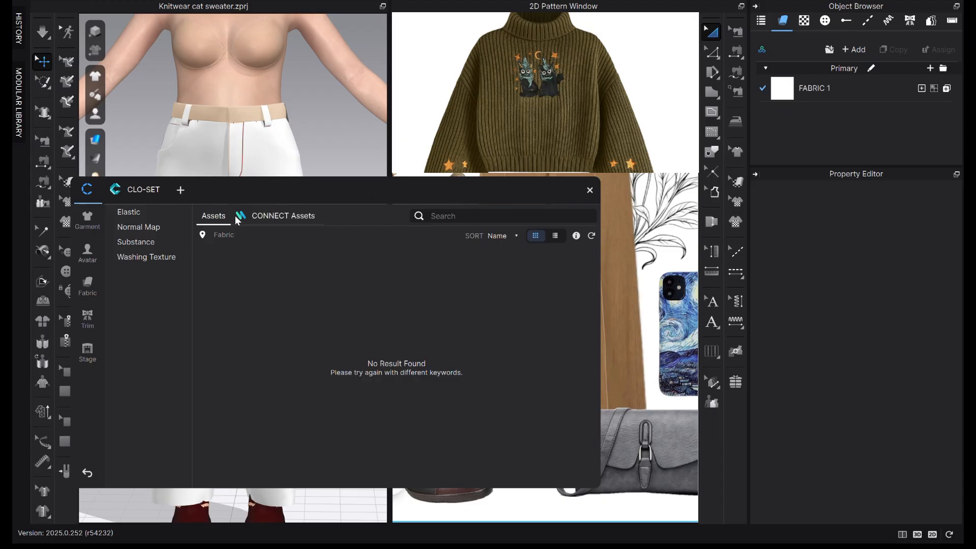
- Search the local fabric assets for "denim" and replace FABRIC 1 with V2_Woven_Denim_2
{"action": "left_click", "coordinate": [465, 214]}
{"action": "type", "text": "d"}
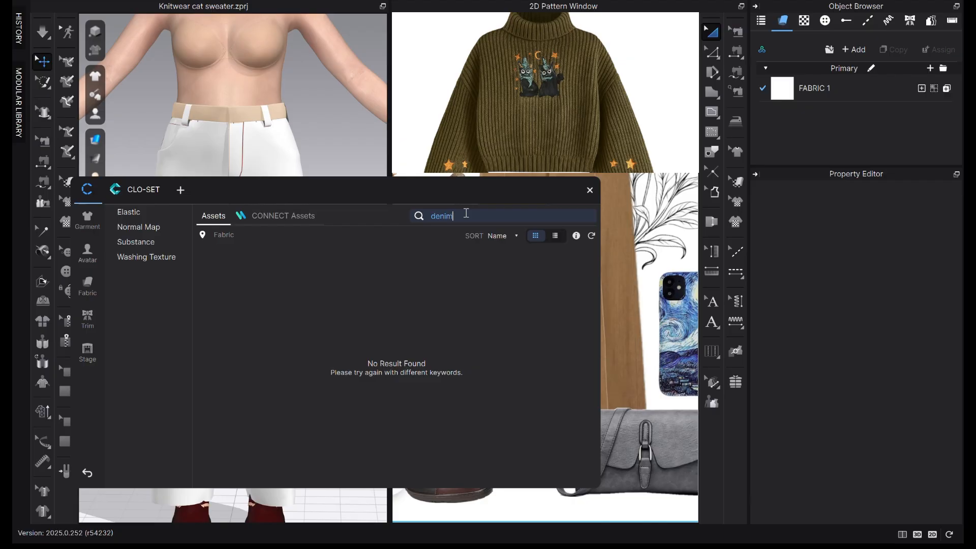
{"action": "type", "text": "enim"}
{"action": "key", "text": "Return"}
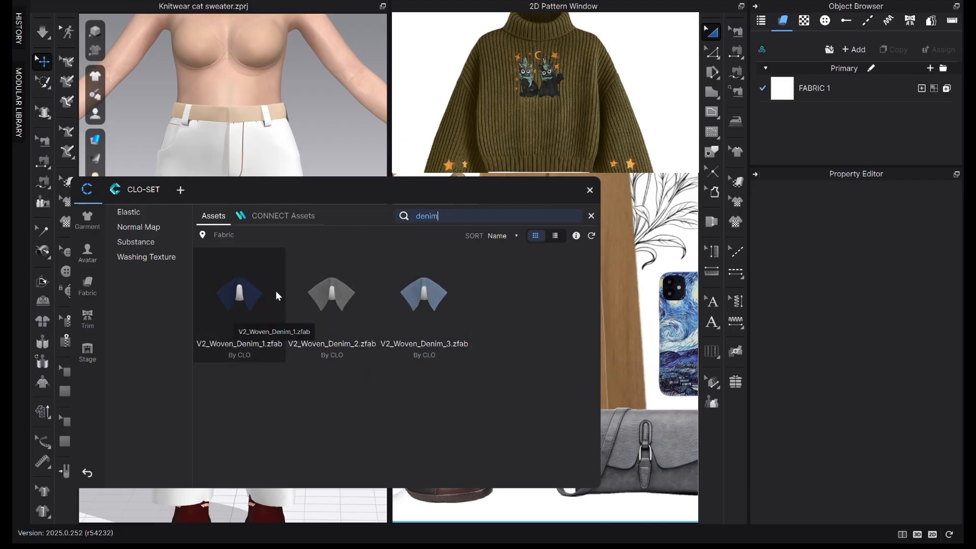
{"action": "left_click_drag", "start_coordinate": [331, 305], "coordinate": [777, 94]}
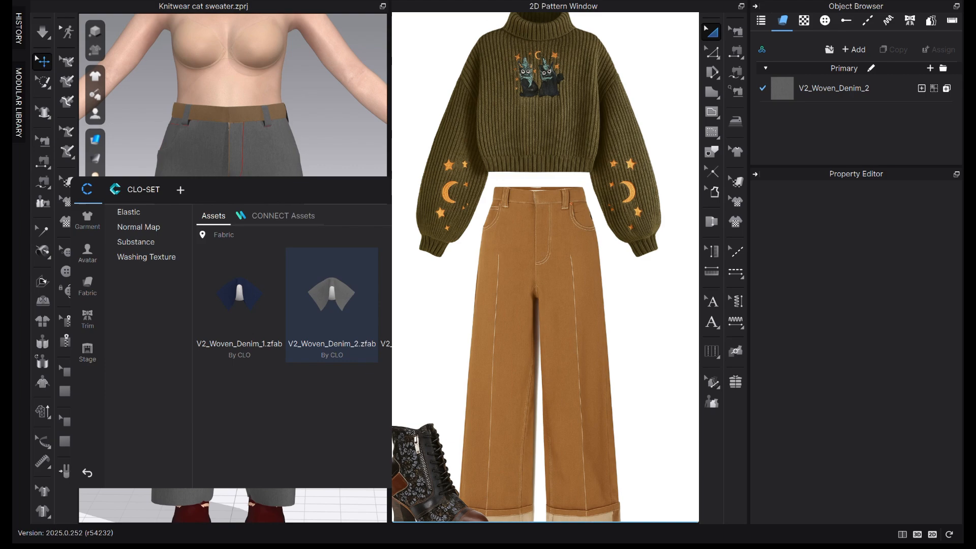
- Search the fabric assets for "poplin", add V2_Woven_Poplin_2 to the project's fabrics and close the library
{"action": "left_click_drag", "start_coordinate": [295, 190], "coordinate": [109, 211]}
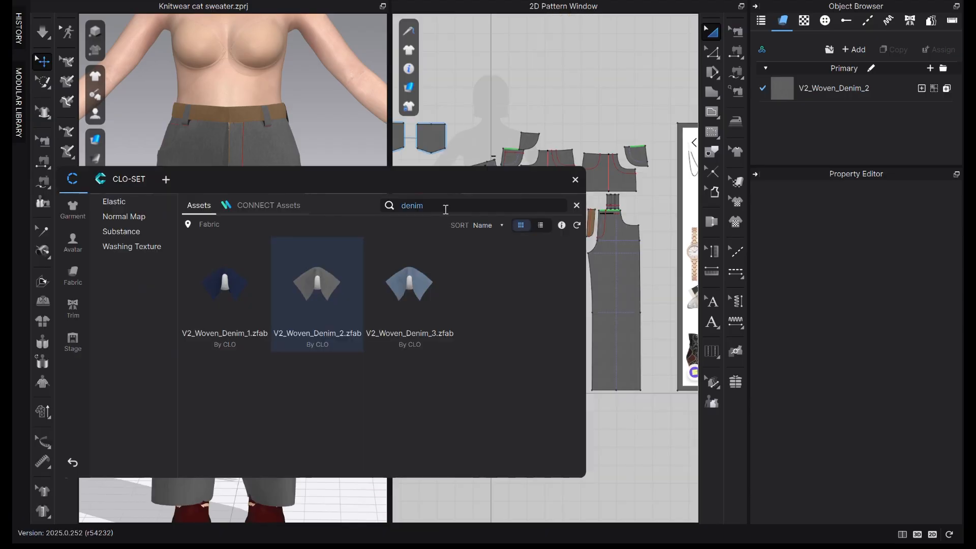
{"action": "double_click", "coordinate": [445, 210]}
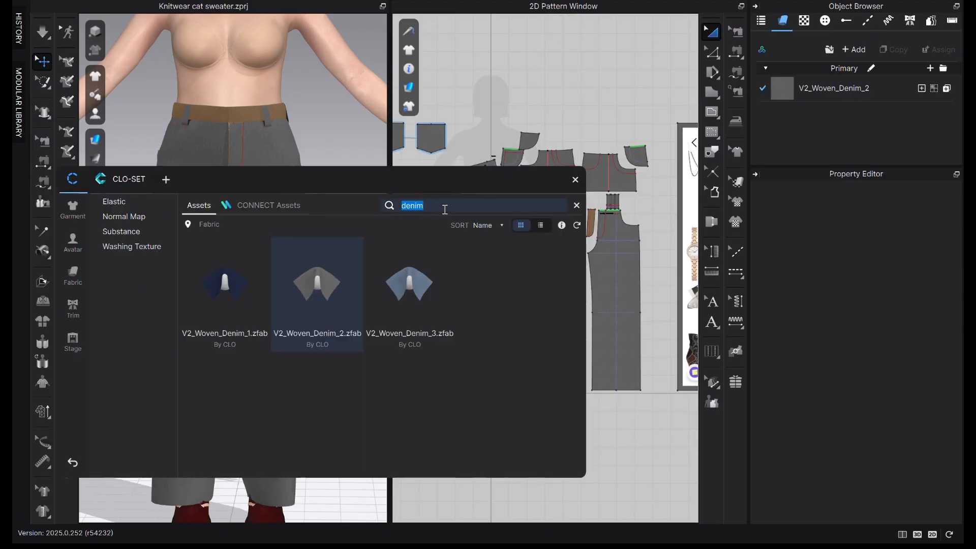
{"action": "type", "text": "poplin"}
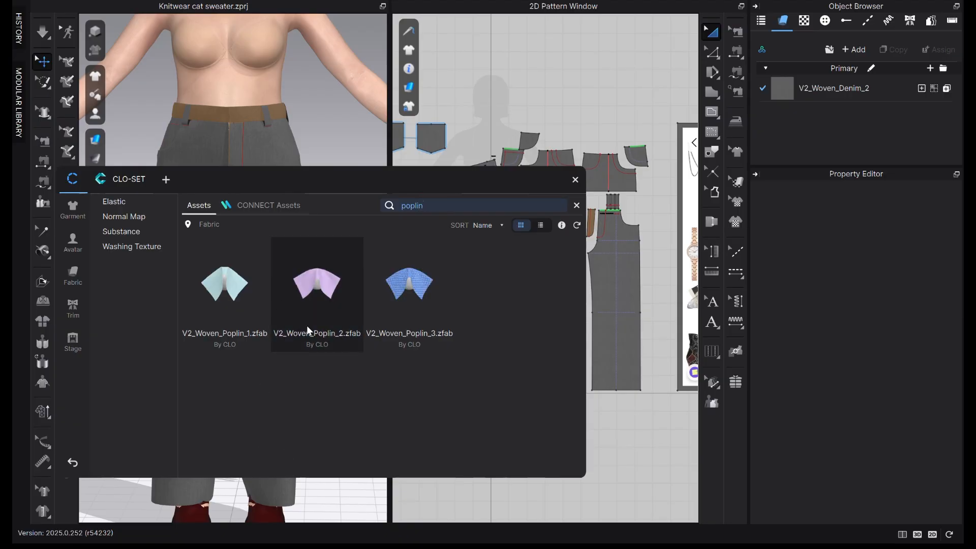
{"action": "left_click_drag", "start_coordinate": [326, 289], "coordinate": [801, 127]}
{"action": "left_click", "coordinate": [575, 179]}
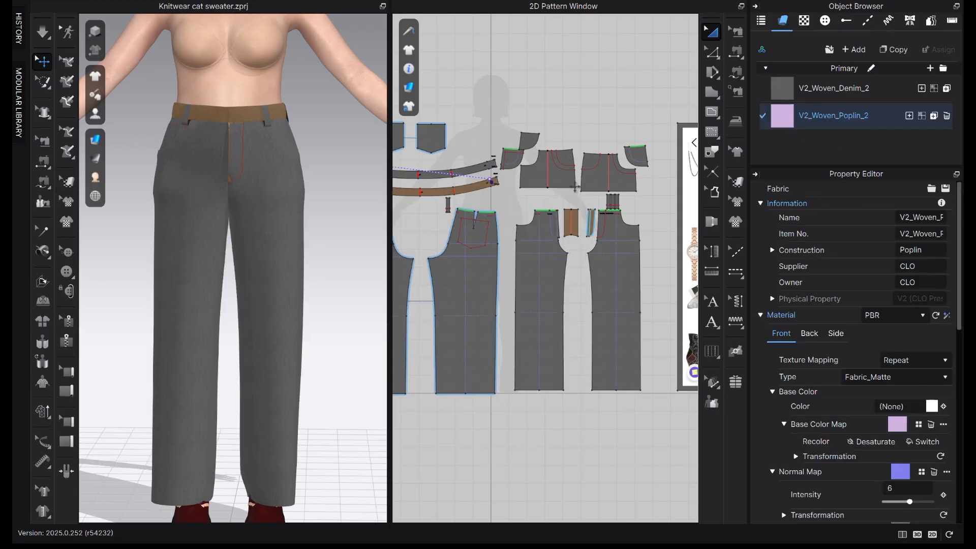
- Assign V2_Woven_Poplin_2 to the two pocket bag patterns above the trouser legs and deselect them
{"action": "left_click", "coordinate": [603, 172]}
{"action": "left_click", "coordinate": [563, 184], "text": "shift"}
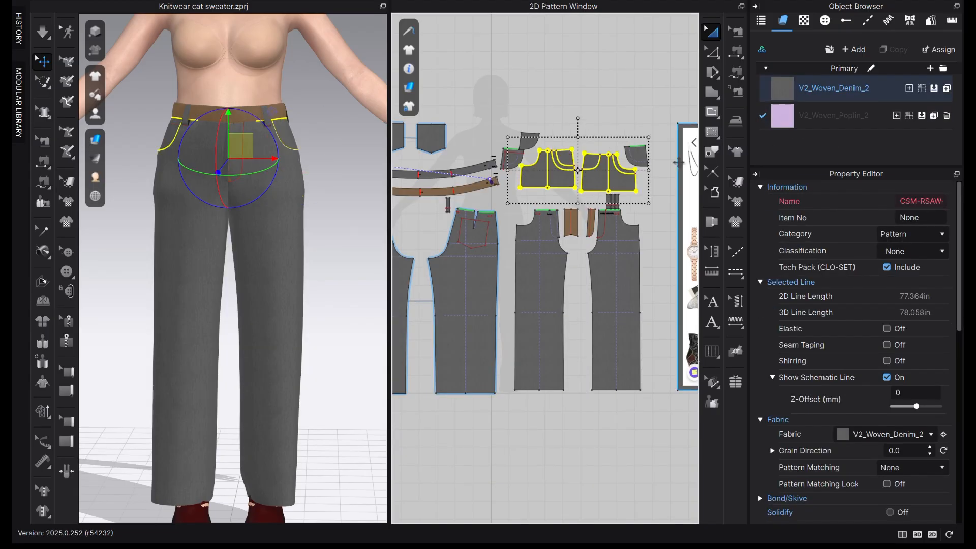
{"action": "left_click", "coordinate": [921, 116]}
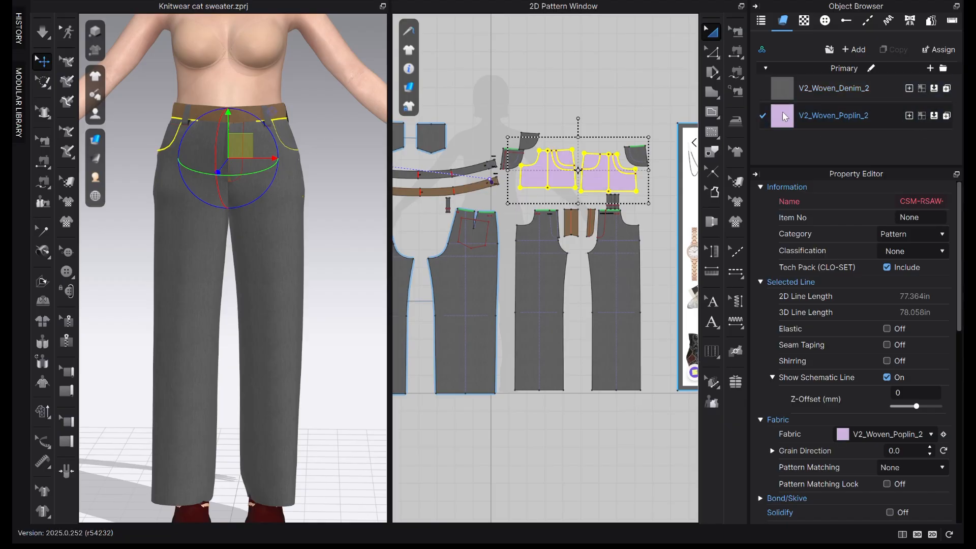
{"action": "key", "text": "Escape"}
- Simulate the trousers with their denim and poplin fabrics, view them at a slight angle and stop the simulation
{"action": "scroll", "coordinate": [542, 249], "scroll_direction": "down", "scroll_amount": 3}
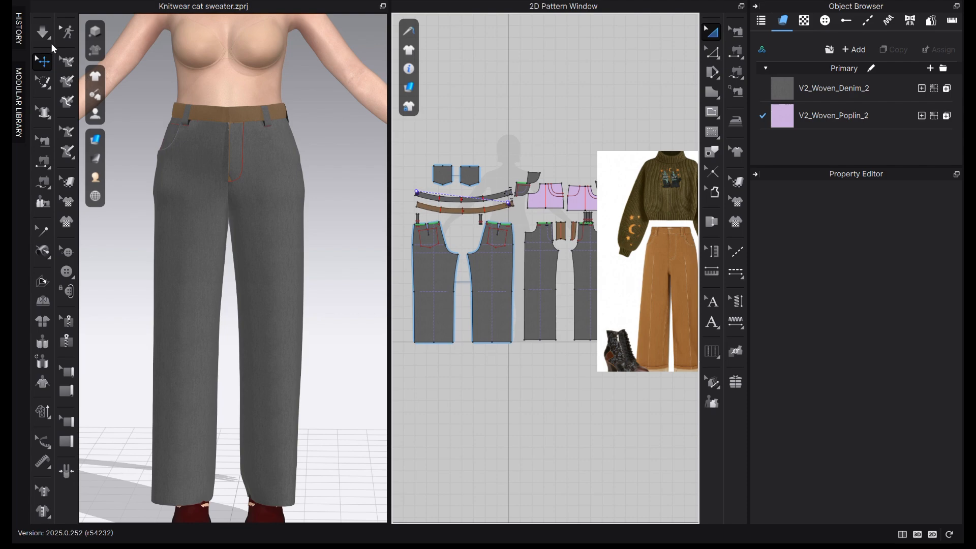
{"action": "left_click", "coordinate": [43, 32]}
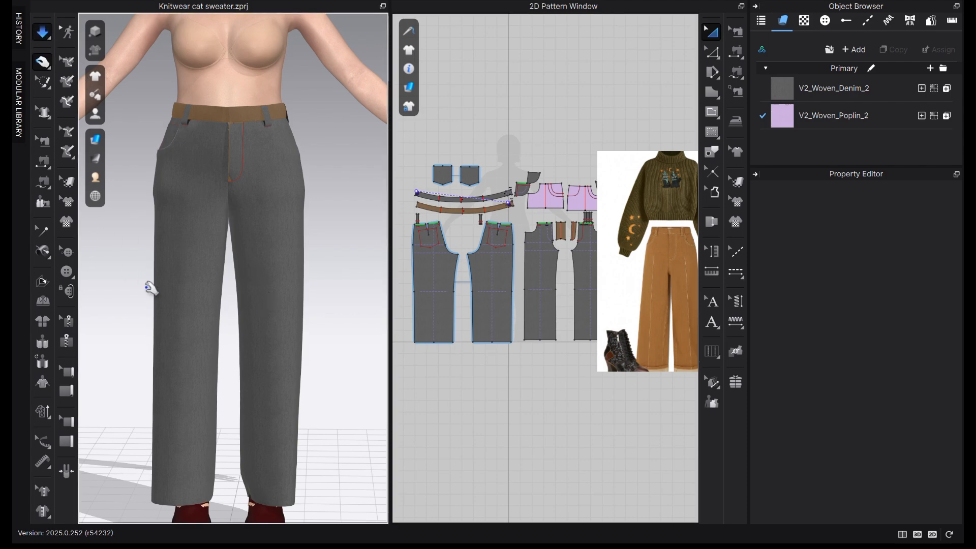
{"action": "right_click_drag", "start_coordinate": [148, 283], "coordinate": [163, 298]}
{"action": "left_click", "coordinate": [45, 34]}
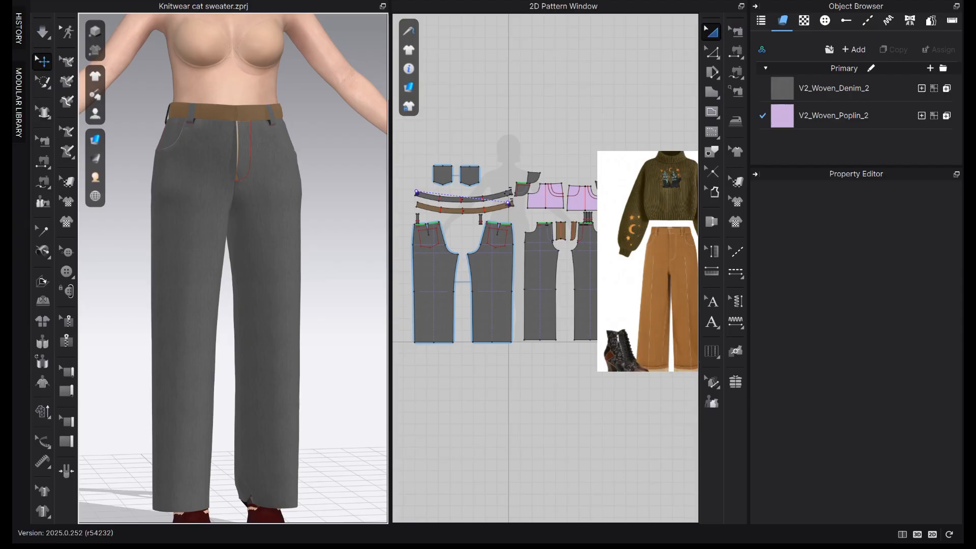
- Duplicate the V2_Woven_Denim_2 fabric and name the copy "Denim brown 2"
{"action": "scroll", "coordinate": [639, 292], "scroll_direction": "down", "scroll_amount": 3}
{"action": "left_click", "coordinate": [785, 84]}
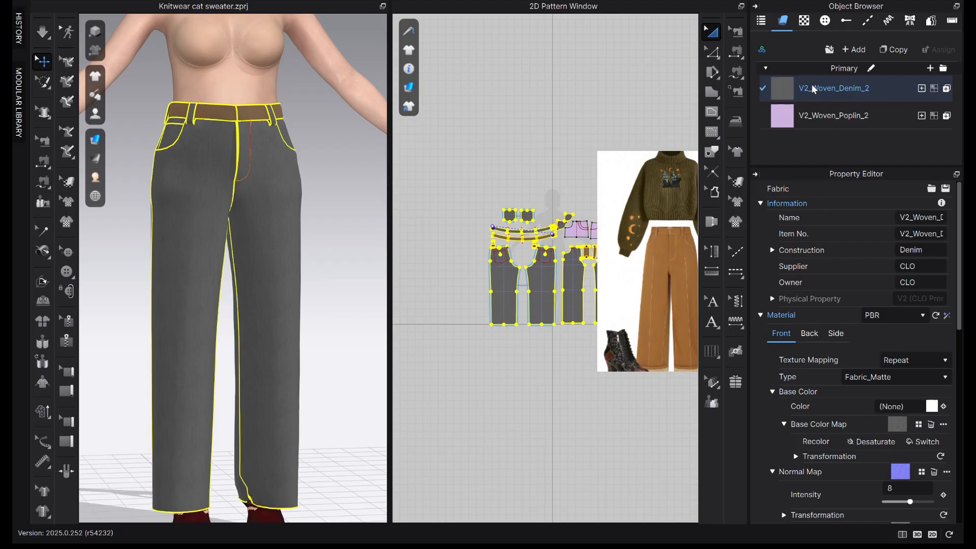
{"action": "middle_click_drag", "start_coordinate": [651, 218], "coordinate": [627, 230]}
{"action": "scroll", "coordinate": [626, 230], "scroll_direction": "up", "scroll_amount": 1}
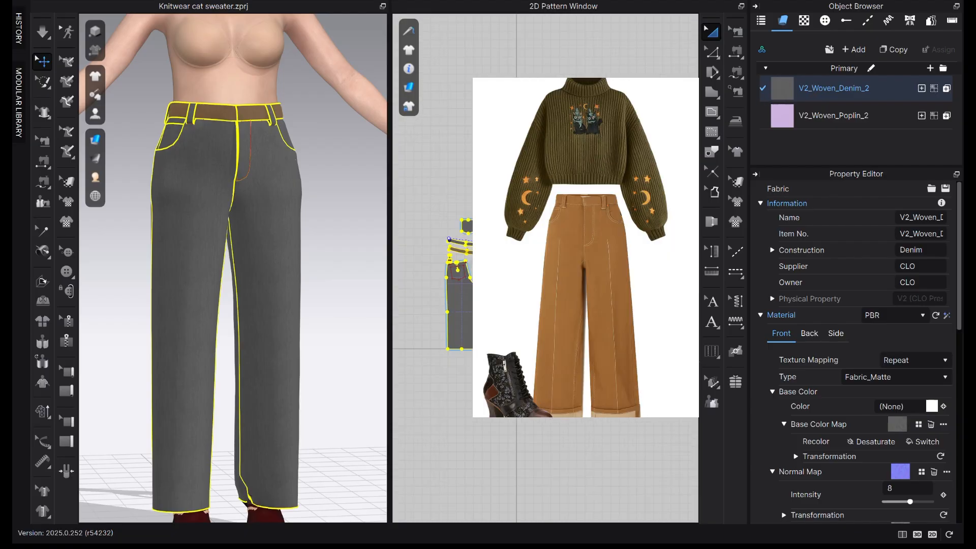
{"action": "scroll", "coordinate": [557, 277], "scroll_direction": "up", "scroll_amount": 2}
{"action": "middle_click_drag", "start_coordinate": [556, 305], "coordinate": [481, 290]}
{"action": "scroll", "coordinate": [482, 298], "scroll_direction": "up", "scroll_amount": 2}
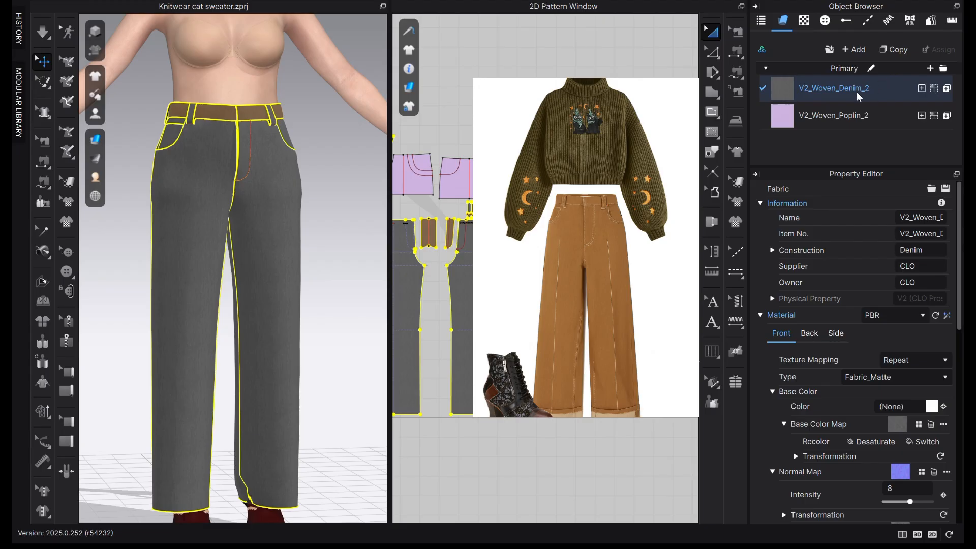
{"action": "left_click", "coordinate": [895, 49]}
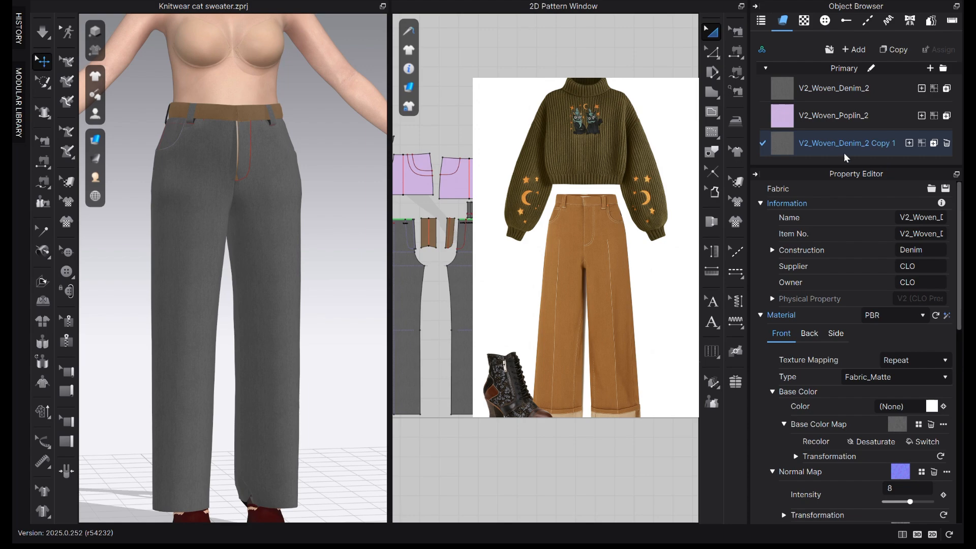
{"action": "left_click", "coordinate": [920, 215]}
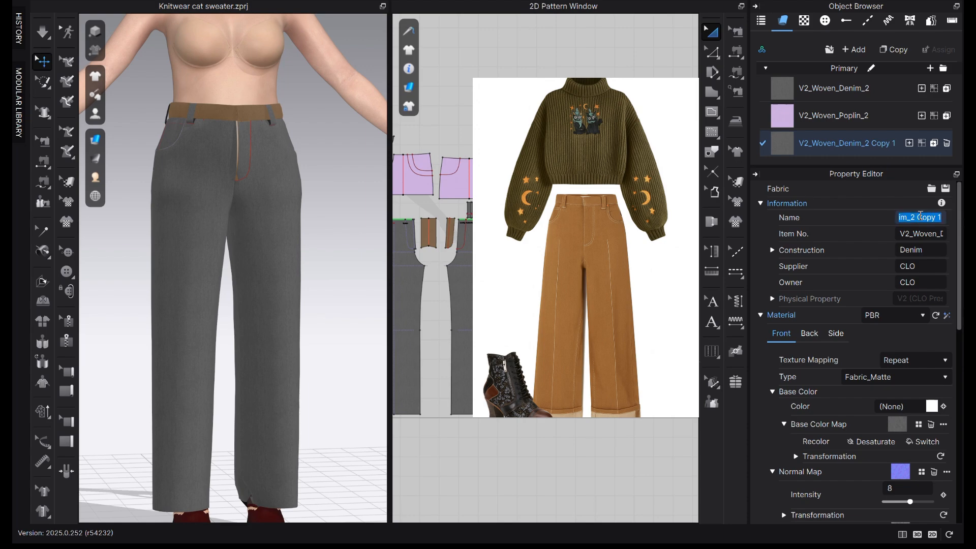
{"action": "type", "text": "Denim brown 2"}
- Desaturate the base color map of the Denim brown 2 fabric
{"action": "scroll", "coordinate": [881, 331], "scroll_direction": "down", "scroll_amount": 1}
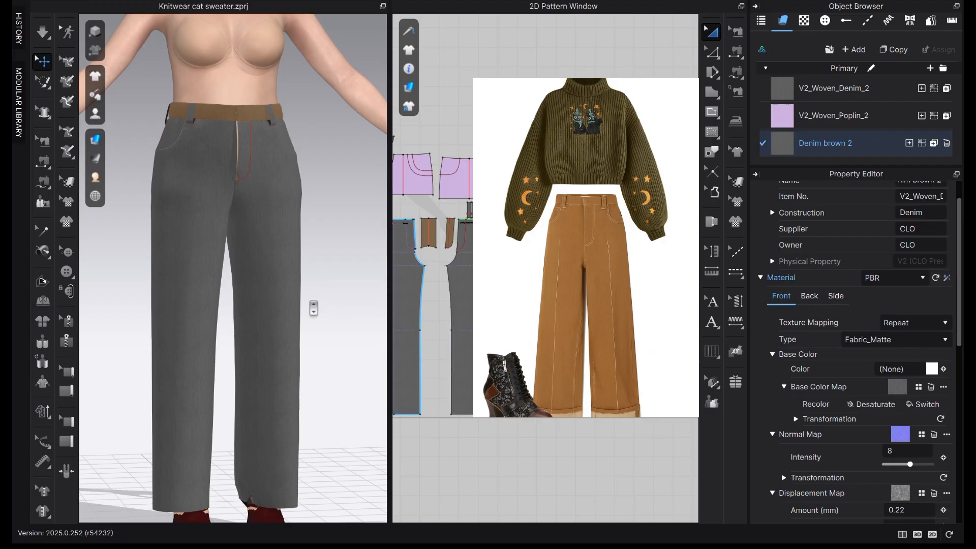
{"action": "scroll", "coordinate": [281, 296], "scroll_direction": "up", "scroll_amount": 6}
{"action": "scroll", "coordinate": [282, 297], "scroll_direction": "down", "scroll_amount": 2}
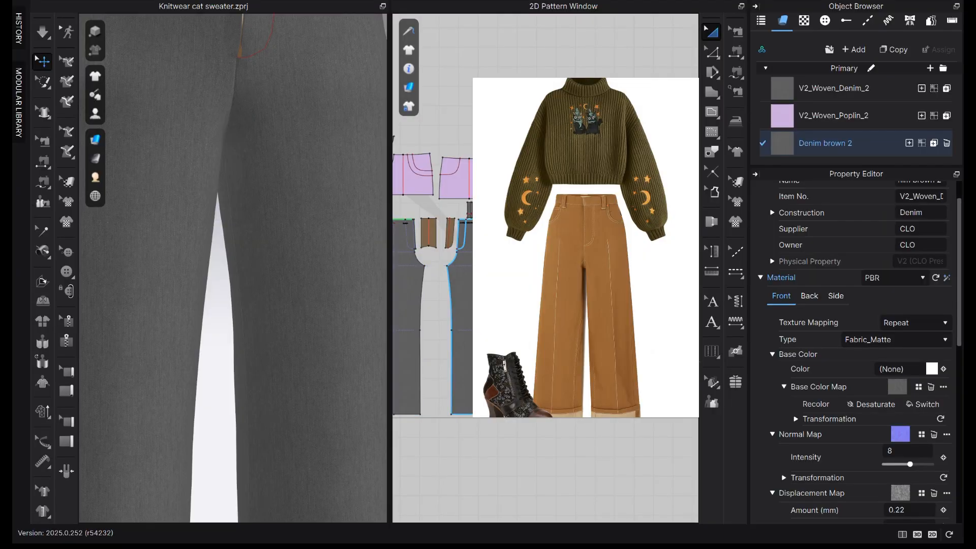
{"action": "left_click", "coordinate": [875, 410]}
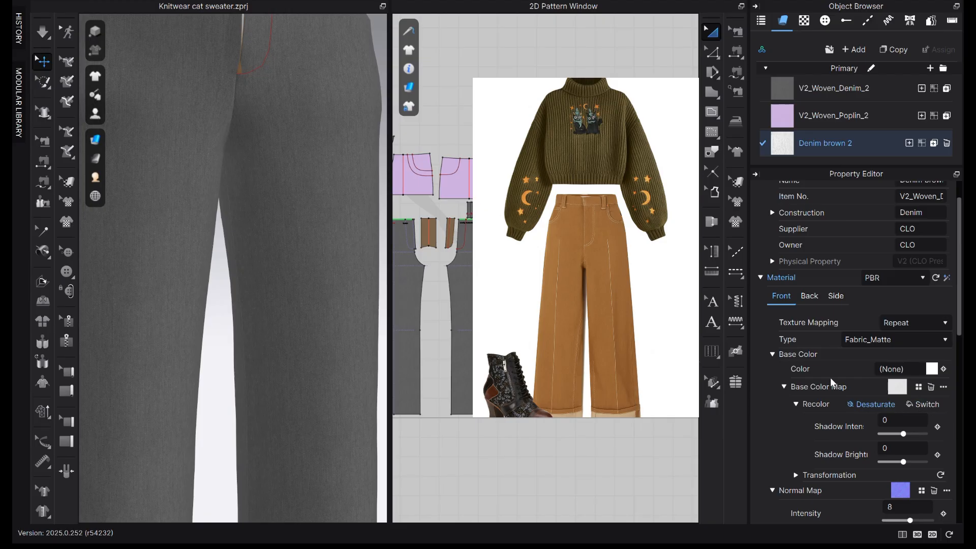
- Set the base color of Denim brown 2 to 99734E, sampled from the reference image's brown trousers, and apply it
{"action": "left_click", "coordinate": [932, 369]}
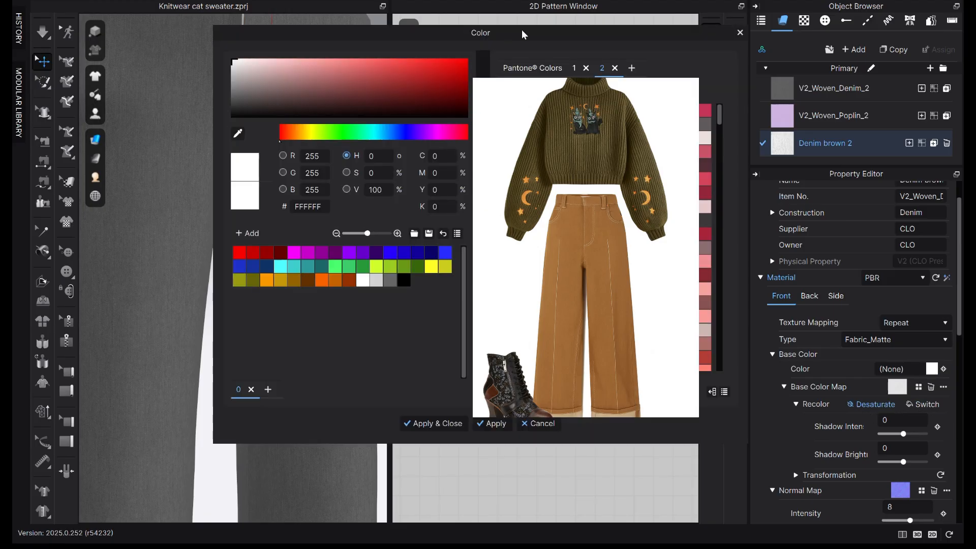
{"action": "left_click_drag", "start_coordinate": [524, 34], "coordinate": [817, 73]}
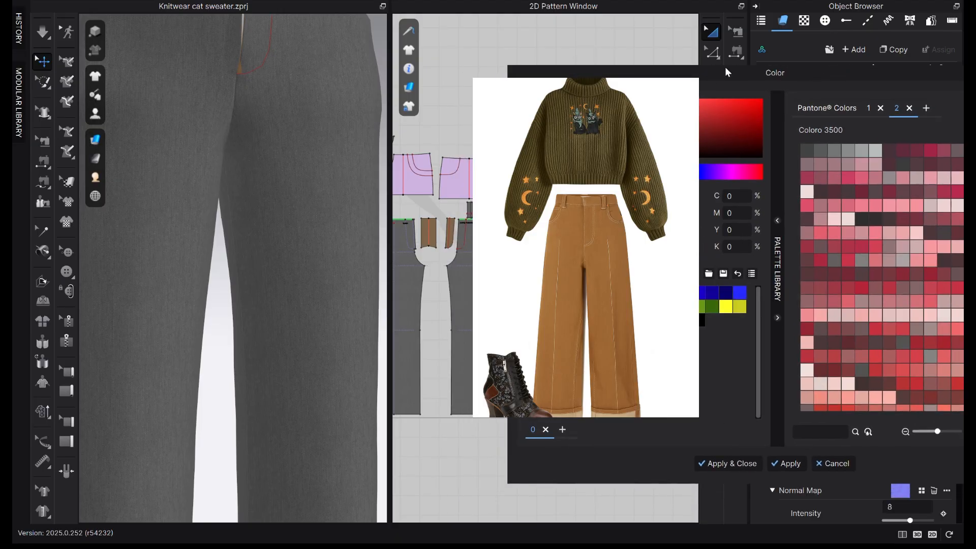
{"action": "left_click_drag", "start_coordinate": [725, 66], "coordinate": [220, 55]}
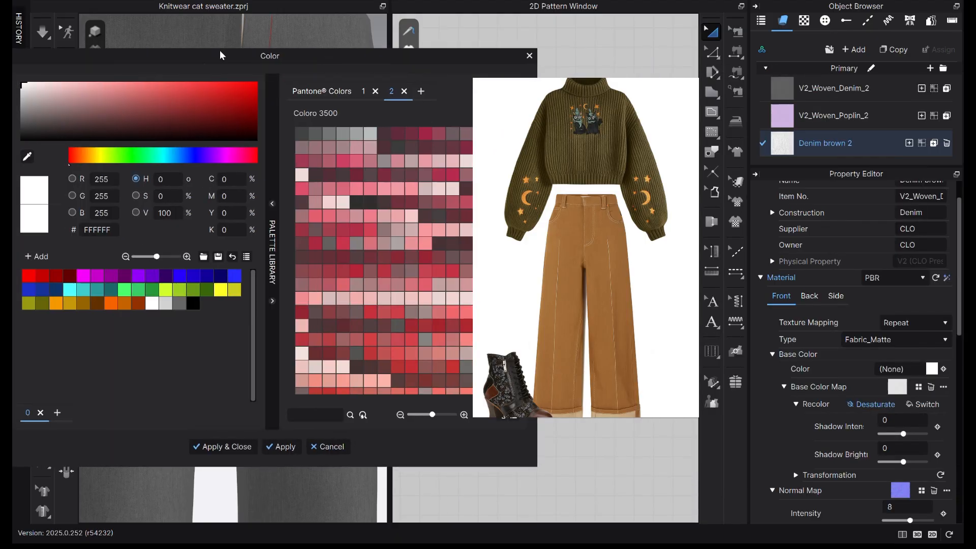
{"action": "left_click", "coordinate": [27, 156]}
{"action": "key", "text": "Escape"}
{"action": "left_click_drag", "start_coordinate": [299, 57], "coordinate": [960, 127]}
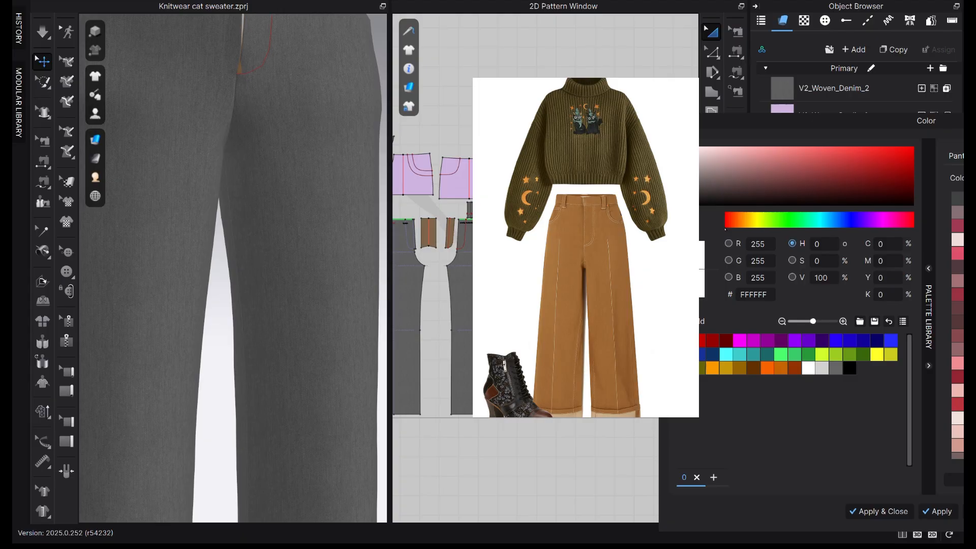
{"action": "left_click", "coordinate": [688, 220]}
{"action": "left_click", "coordinate": [625, 290]}
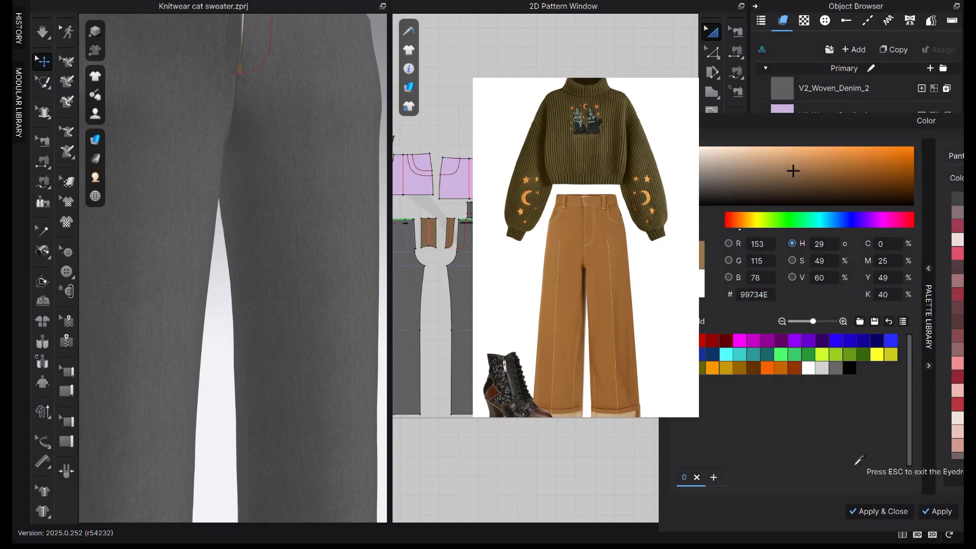
{"action": "left_click", "coordinate": [882, 514]}
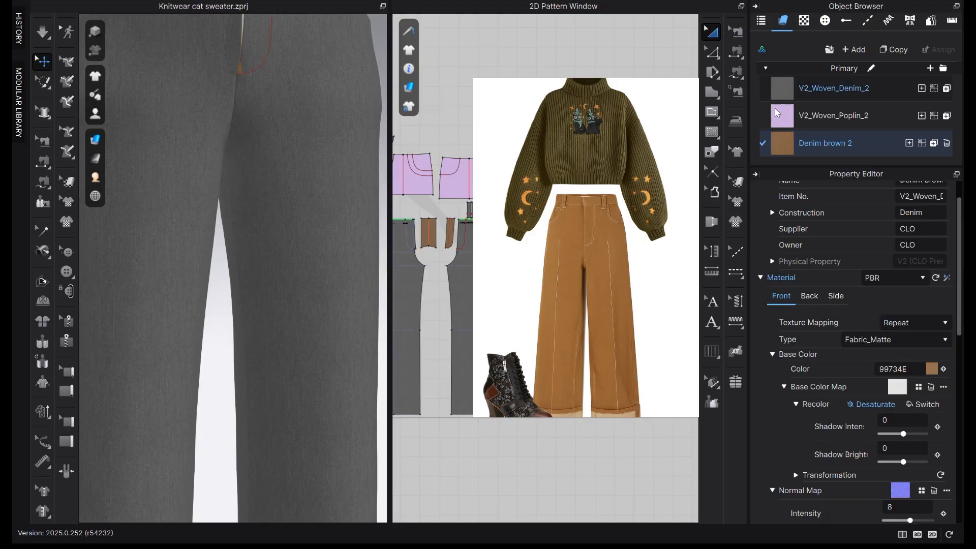
- Assign Denim brown 2 to all the grey denim trouser patterns, excluding the two poplin pocket bags, and deselect them
{"action": "scroll", "coordinate": [585, 274], "scroll_direction": "down", "scroll_amount": 5}
{"action": "scroll", "coordinate": [533, 285], "scroll_direction": "up", "scroll_amount": 5}
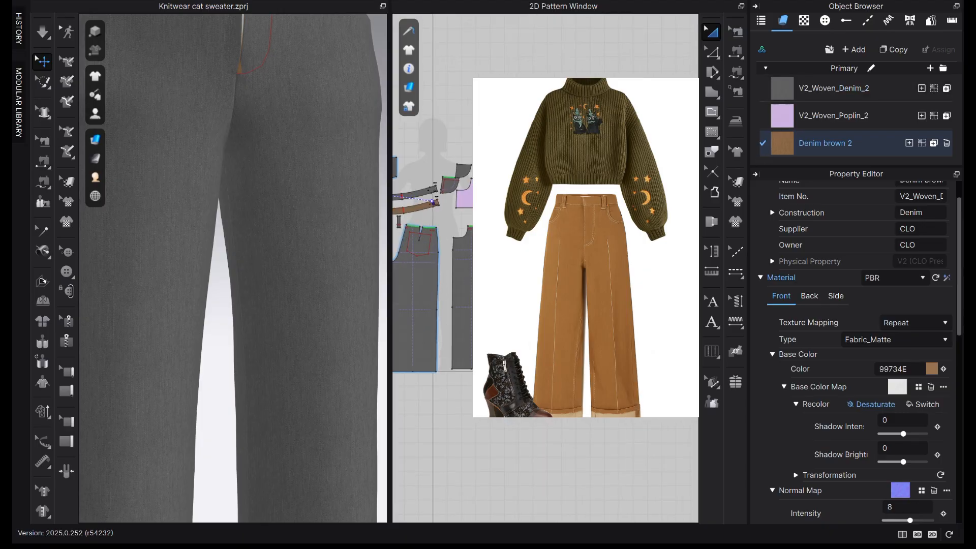
{"action": "scroll", "coordinate": [525, 215], "scroll_direction": "down", "scroll_amount": 2}
{"action": "left_click", "coordinate": [526, 210]}
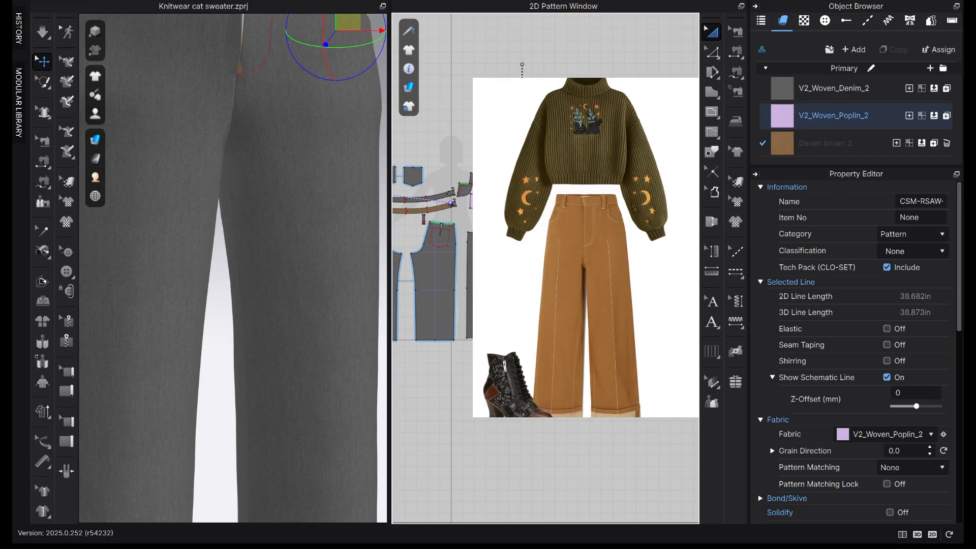
{"action": "left_click_drag", "start_coordinate": [495, 205], "coordinate": [478, 114]}
{"action": "left_click", "coordinate": [558, 163]}
{"action": "scroll", "coordinate": [562, 194], "scroll_direction": "down", "scroll_amount": 5}
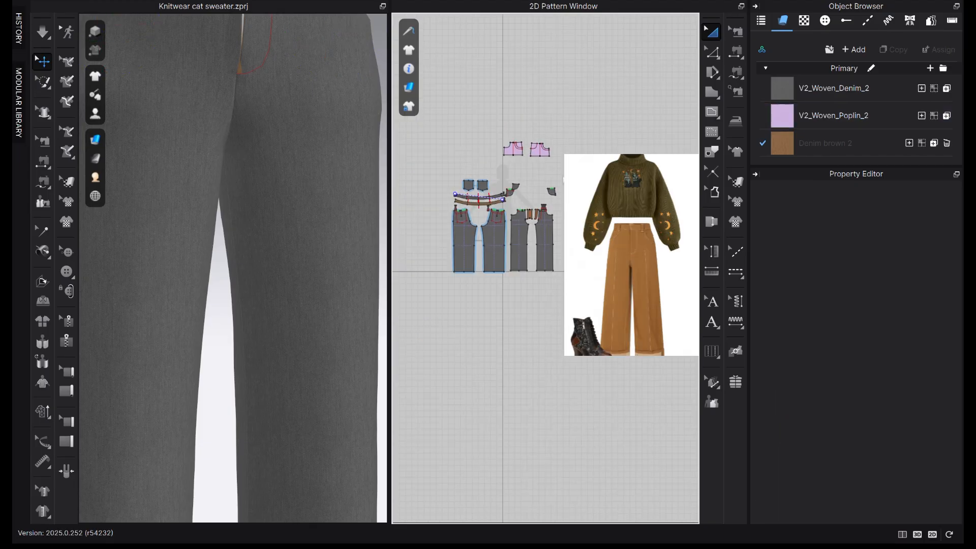
{"action": "left_click_drag", "start_coordinate": [563, 168], "coordinate": [433, 301]}
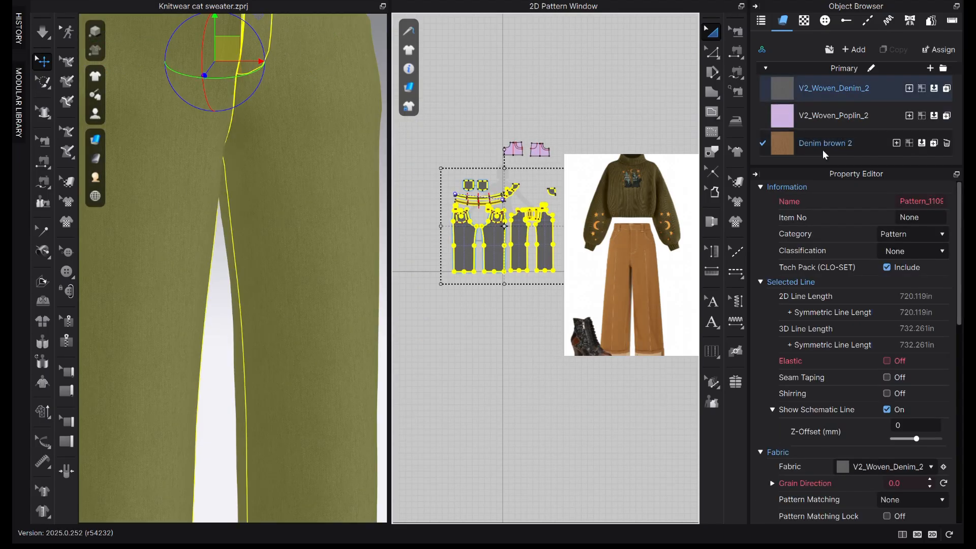
{"action": "left_click", "coordinate": [922, 144]}
{"action": "left_click", "coordinate": [490, 353]}
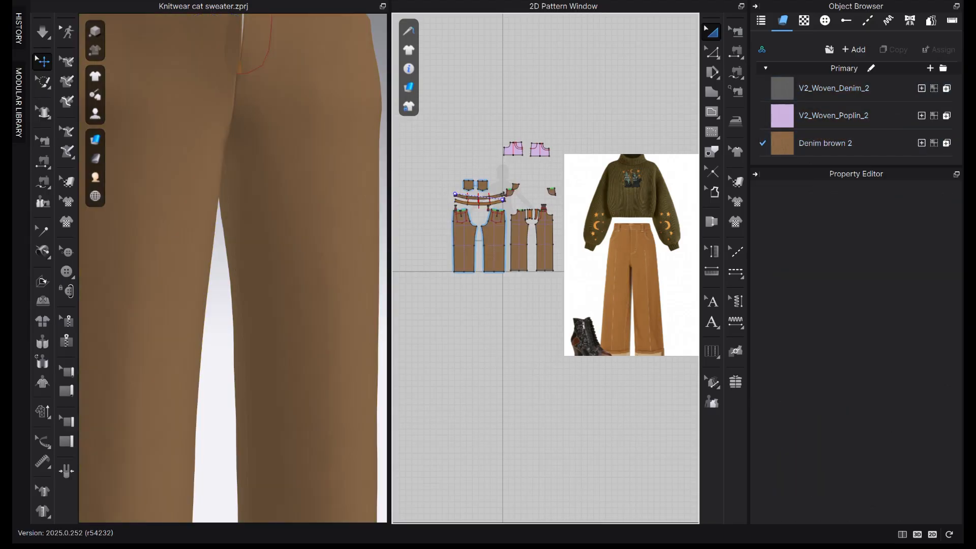
- Remove the V2_Woven_Denim_2 fabric from the project's fabrics and select Denim brown 2
{"action": "left_click", "coordinate": [790, 150]}
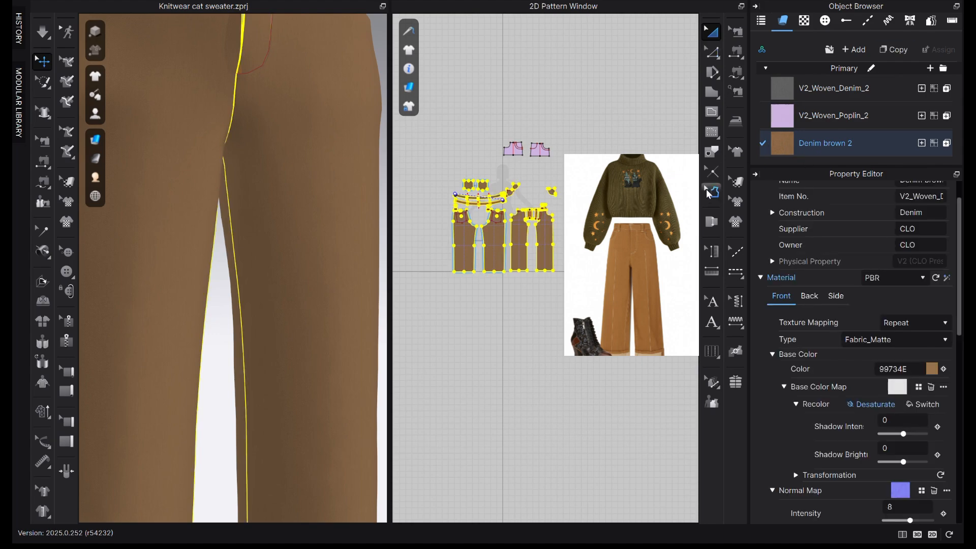
{"action": "left_click", "coordinate": [605, 196]}
{"action": "left_click", "coordinate": [816, 123]}
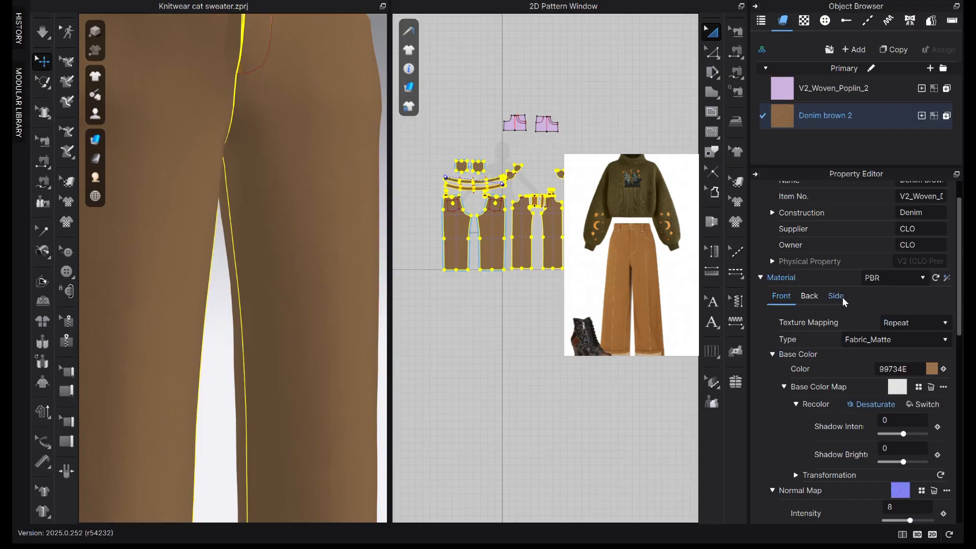
- Examine the brown denim texture up close on the 3D trouser legs and compare it with the reference outfit
{"action": "scroll", "coordinate": [305, 302], "scroll_direction": "up", "scroll_amount": 5}
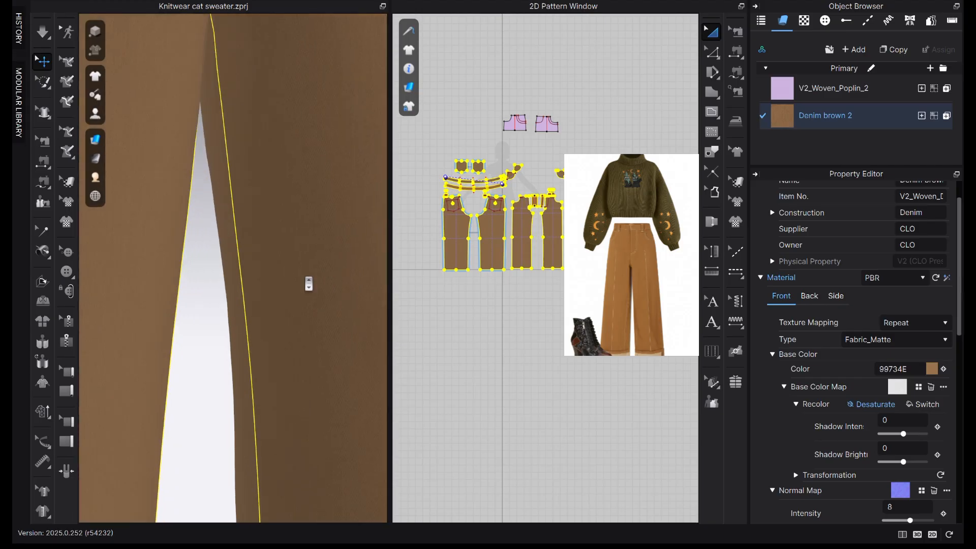
{"action": "scroll", "coordinate": [305, 291], "scroll_direction": "up", "scroll_amount": 1}
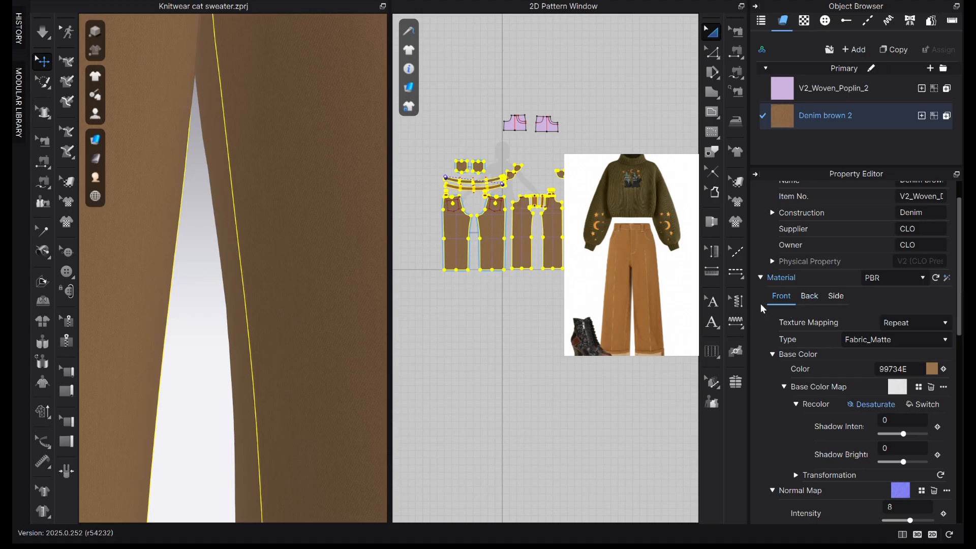
{"action": "scroll", "coordinate": [569, 244], "scroll_direction": "up", "scroll_amount": 3}
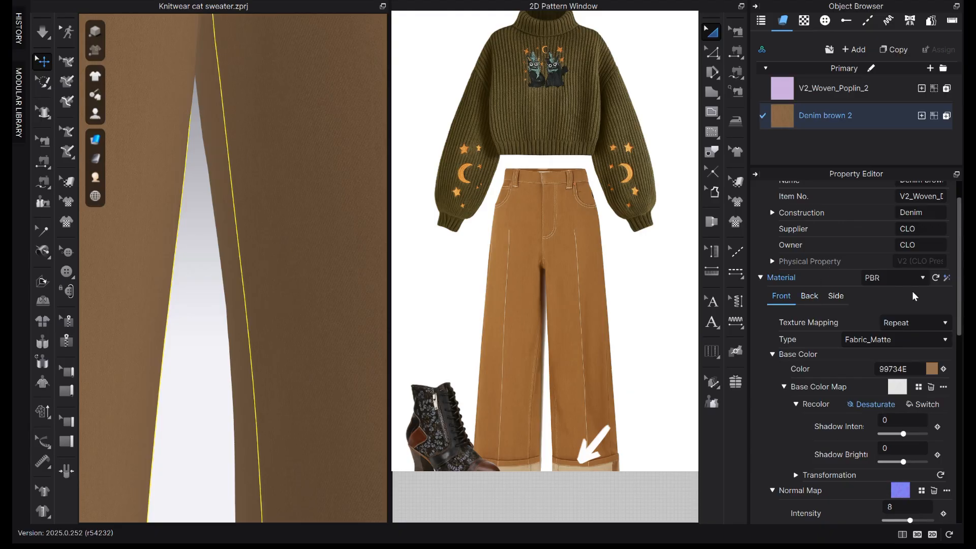
{"action": "scroll", "coordinate": [330, 268], "scroll_direction": "down", "scroll_amount": 2}
{"action": "scroll", "coordinate": [330, 268], "scroll_direction": "down", "scroll_amount": 3}
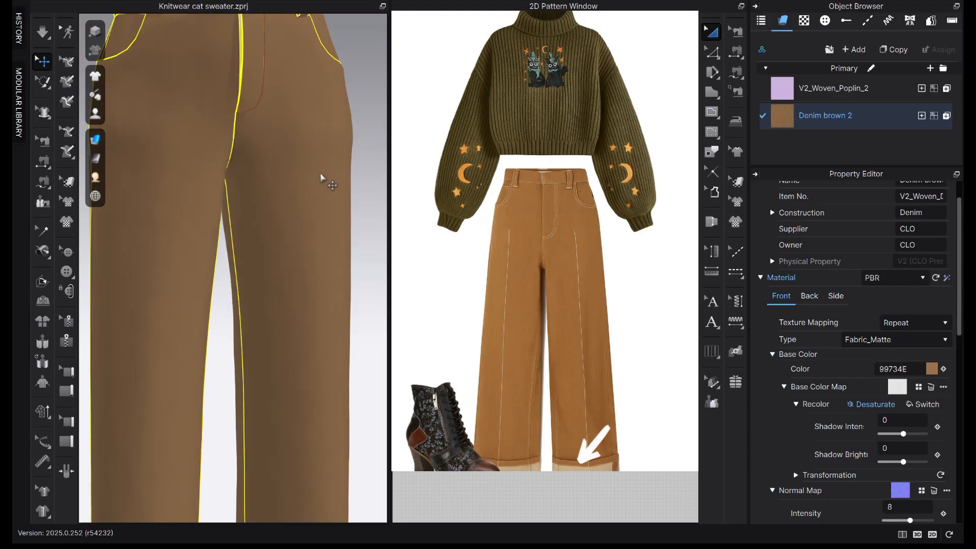
{"action": "scroll", "coordinate": [323, 175], "scroll_direction": "up", "scroll_amount": 3}
{"action": "scroll", "coordinate": [323, 176], "scroll_direction": "down", "scroll_amount": 3}
- Hide the avatar to expose the inside of the trousers' waist and deselect the highlighted patterns
{"action": "right_click_drag", "start_coordinate": [312, 126], "coordinate": [305, 169]}
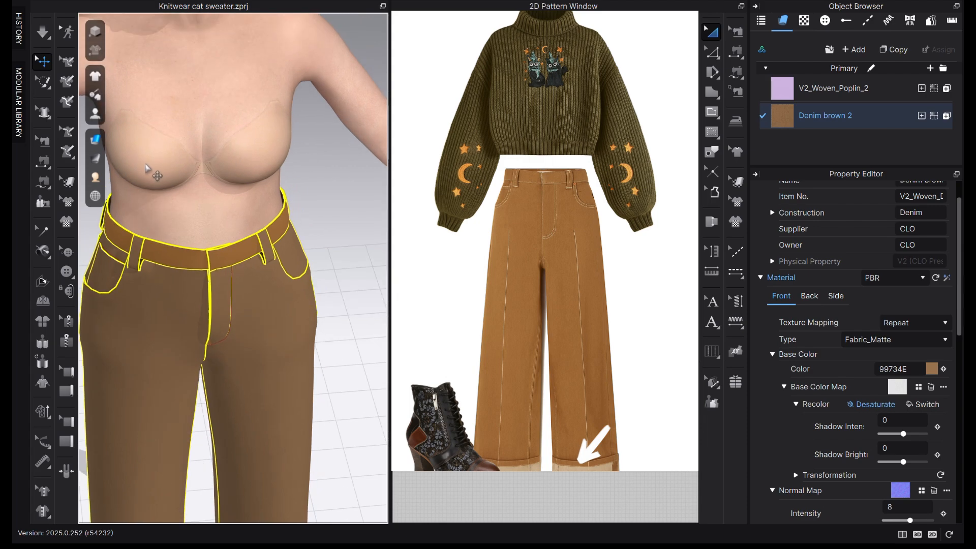
{"action": "mouse_move", "coordinate": [95, 76]}
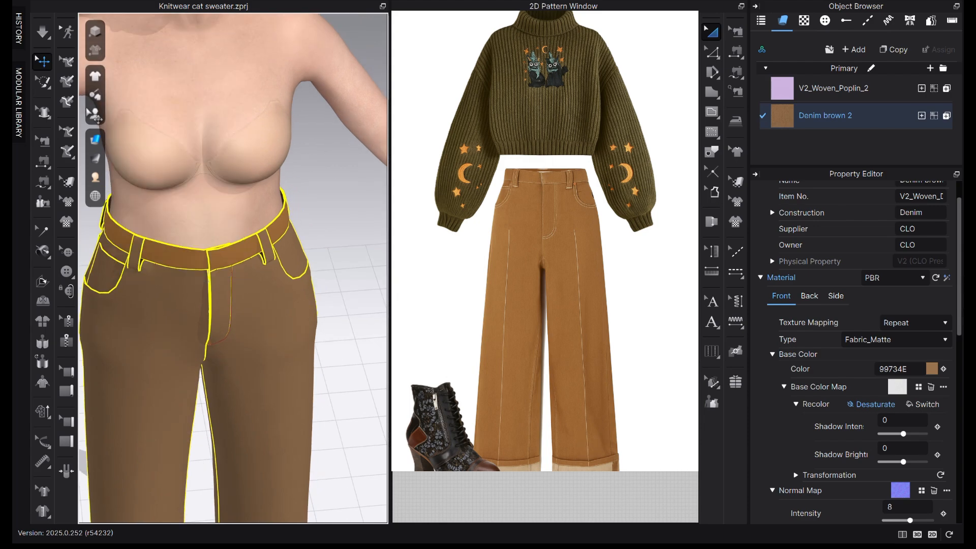
{"action": "mouse_move", "coordinate": [95, 113]}
{"action": "left_click", "coordinate": [183, 142]}
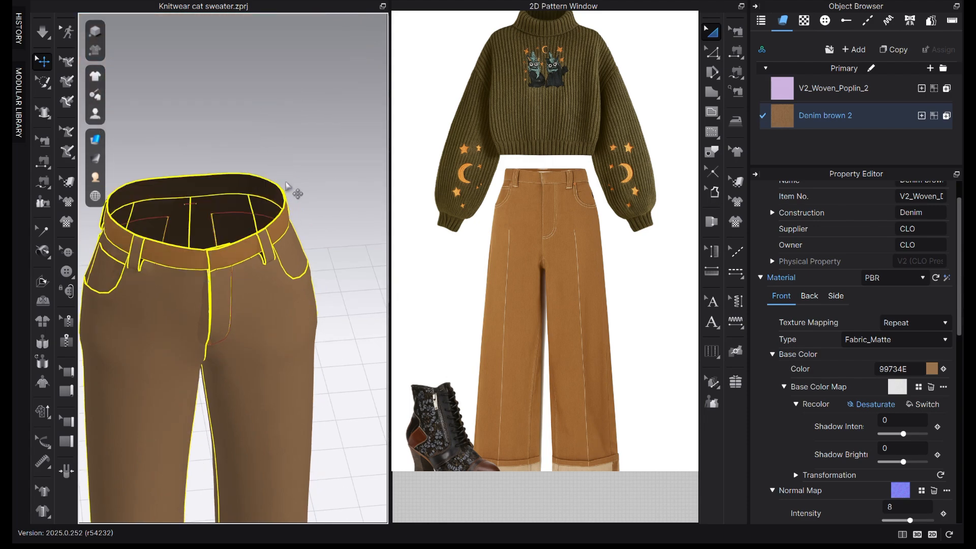
{"action": "scroll", "coordinate": [267, 197], "scroll_direction": "up", "scroll_amount": 3}
{"action": "left_click", "coordinate": [277, 137]}
- Set the garment rendering style to Thick Textured Surface while viewing the inside of the trousers' waist
{"action": "scroll", "coordinate": [235, 182], "scroll_direction": "up", "scroll_amount": 2}
{"action": "right_click_drag", "start_coordinate": [234, 182], "coordinate": [211, 186]}
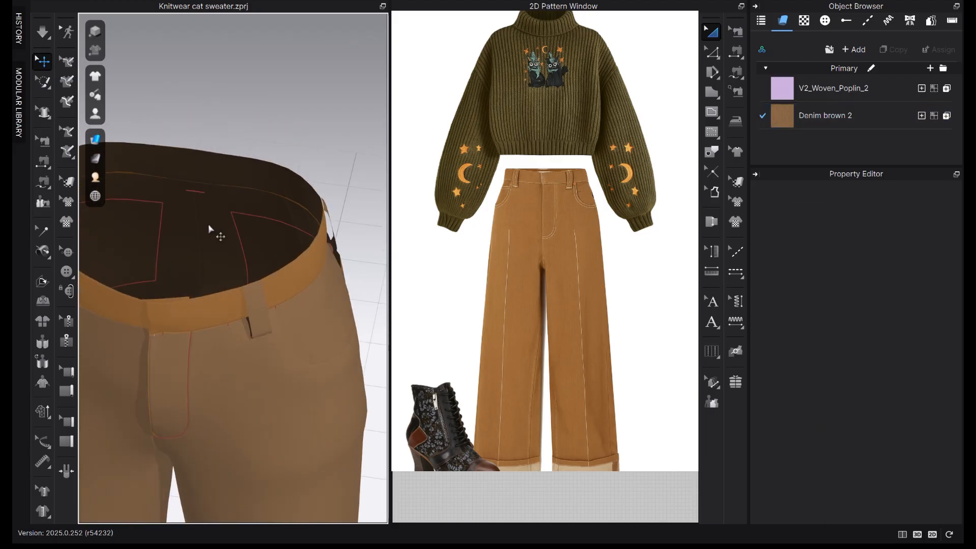
{"action": "scroll", "coordinate": [234, 229], "scroll_direction": "down", "scroll_amount": 2}
{"action": "right_click_drag", "start_coordinate": [243, 262], "coordinate": [258, 256]}
{"action": "middle_click_drag", "start_coordinate": [259, 256], "coordinate": [320, 233]}
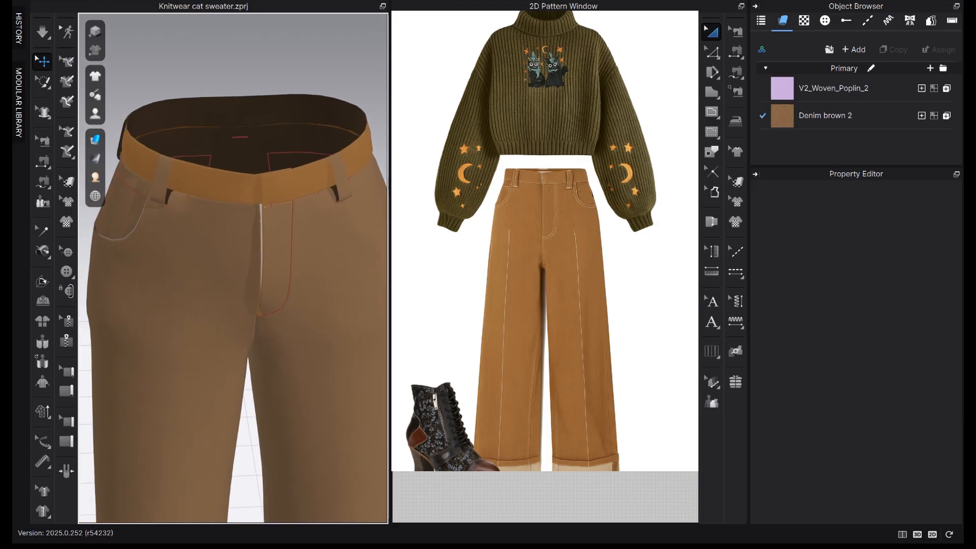
{"action": "left_click", "coordinate": [95, 139]}
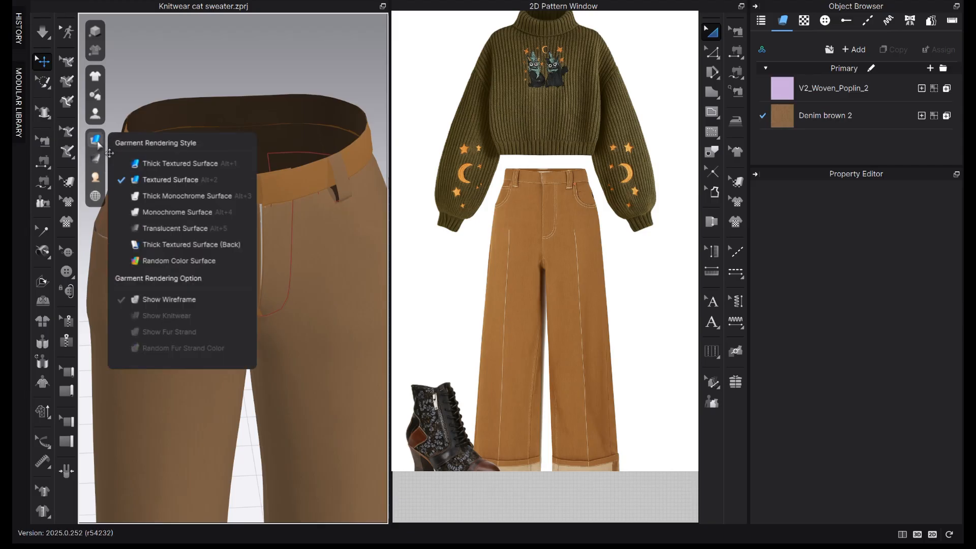
{"action": "left_click", "coordinate": [176, 163]}
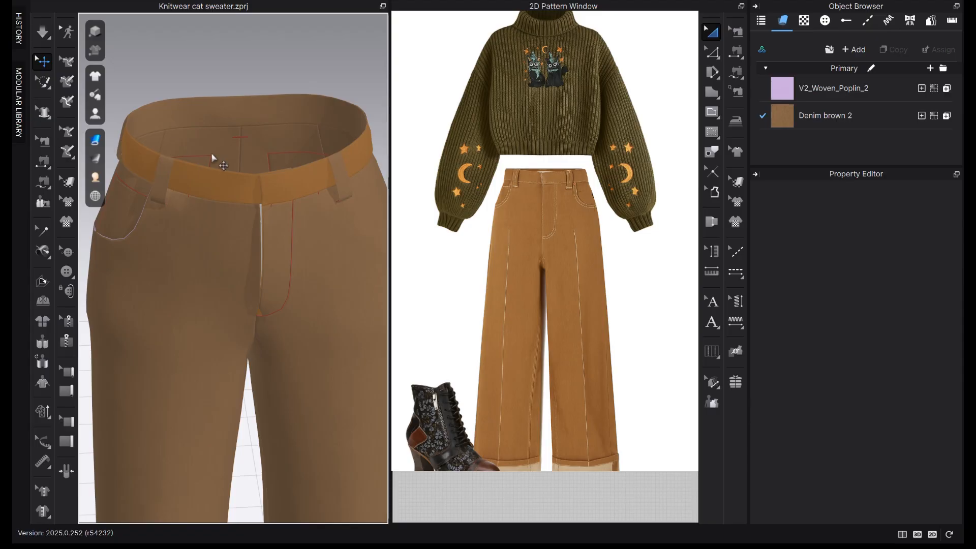
{"action": "mouse_move", "coordinate": [278, 198]}
{"action": "right_mouse_down"}
{"action": "mouse_move", "coordinate": [233, 191]}
{"action": "mouse_move", "coordinate": [229, 212]}
{"action": "mouse_move", "coordinate": [297, 186]}
{"action": "mouse_move", "coordinate": [262, 175]}
{"action": "mouse_move", "coordinate": [273, 157]}
{"action": "mouse_move", "coordinate": [285, 159]}
{"action": "mouse_move", "coordinate": [281, 190]}
{"action": "right_mouse_up"}
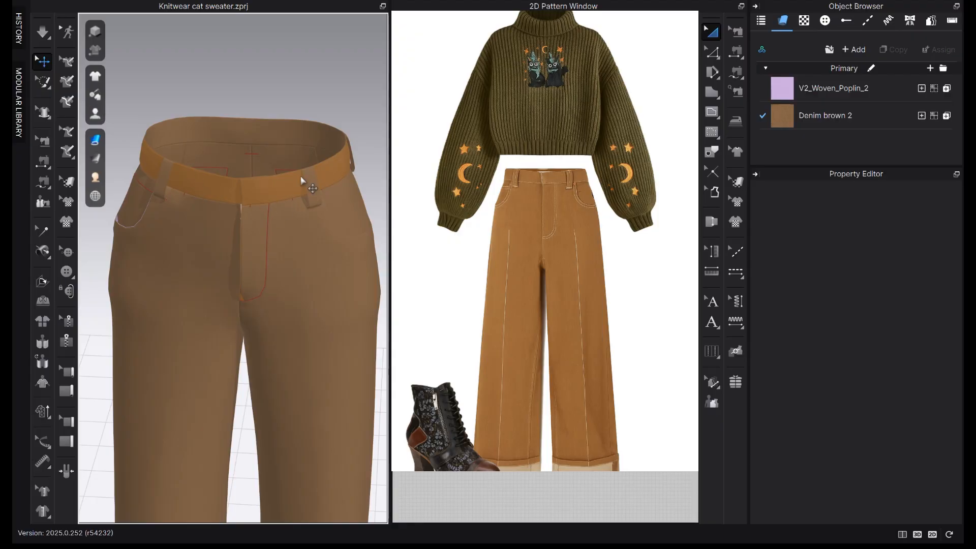
- Turn off using the front material for the back side of the Denim brown 2 fabric
{"action": "left_click", "coordinate": [783, 118]}
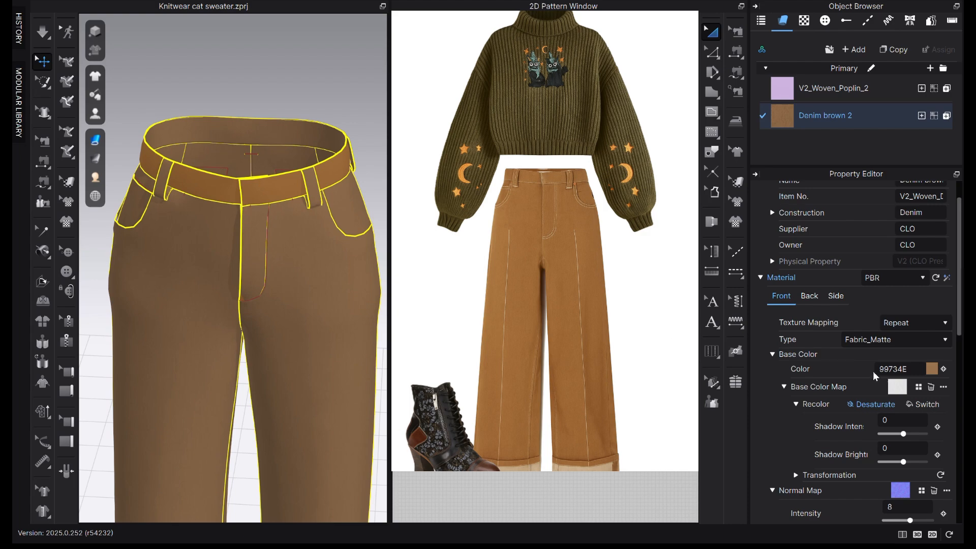
{"action": "left_click", "coordinate": [808, 296]}
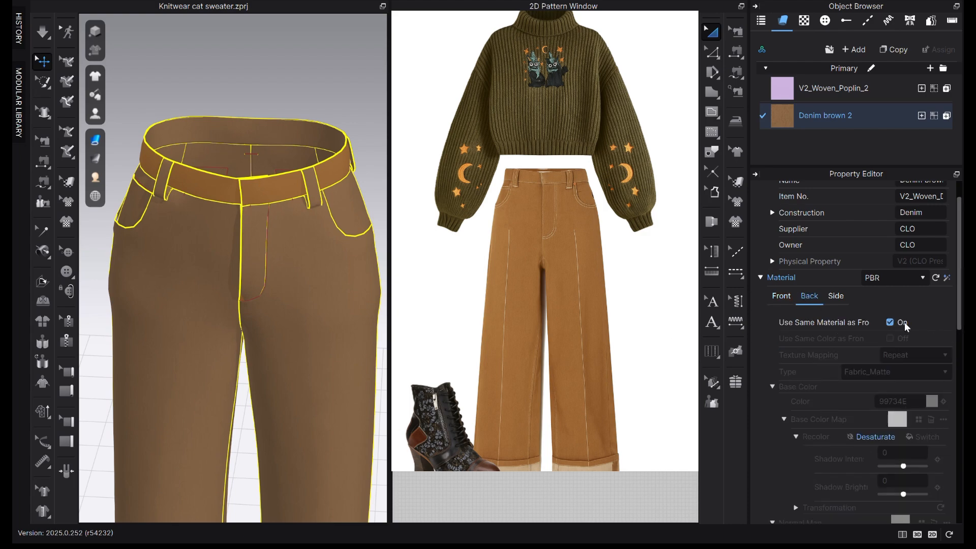
{"action": "left_click", "coordinate": [891, 323]}
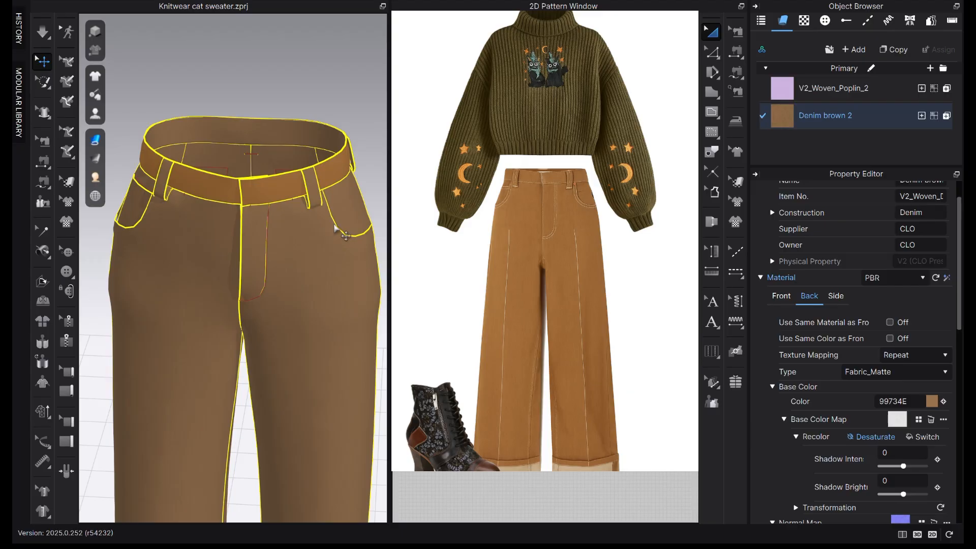
- Set the back-side base color of the Denim brown 2 fabric to beige B9A992 and deselect the fabric
{"action": "left_click", "coordinate": [932, 403]}
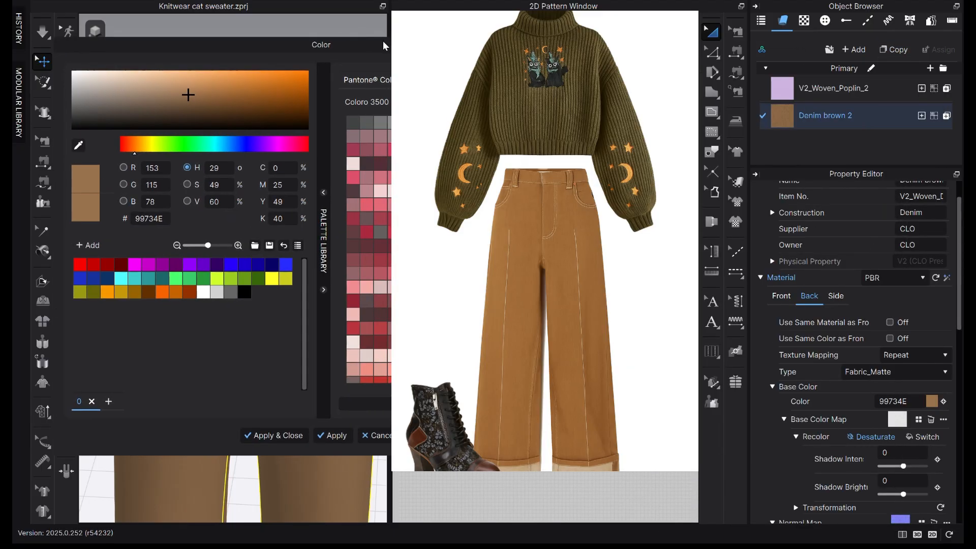
{"action": "left_click_drag", "start_coordinate": [384, 45], "coordinate": [299, 49]}
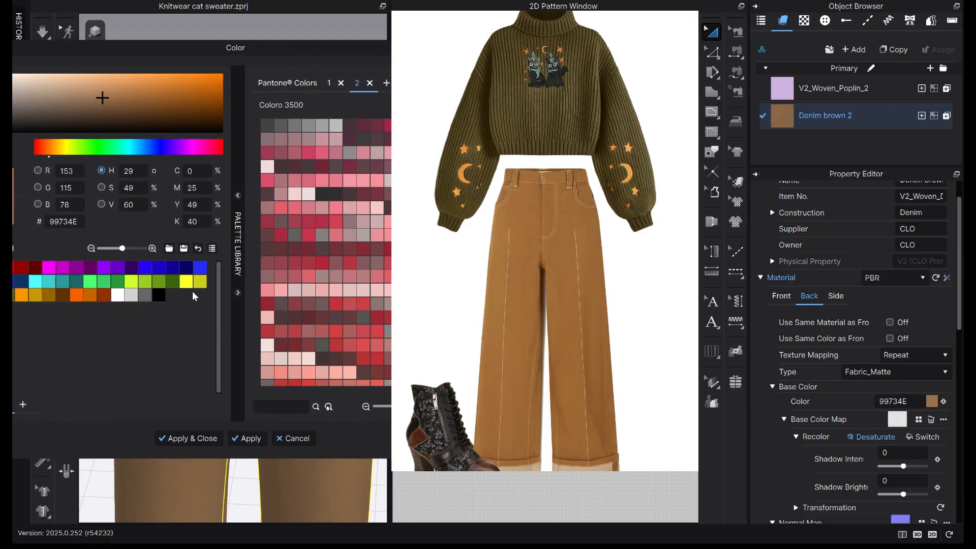
{"action": "left_click_drag", "start_coordinate": [218, 49], "coordinate": [923, 146]}
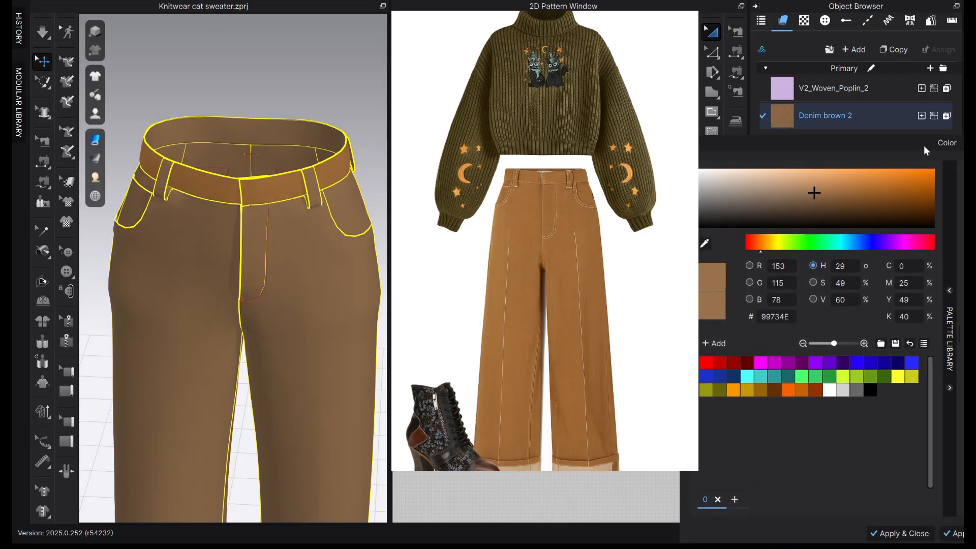
{"action": "left_click", "coordinate": [705, 243]}
{"action": "left_click", "coordinate": [748, 186]}
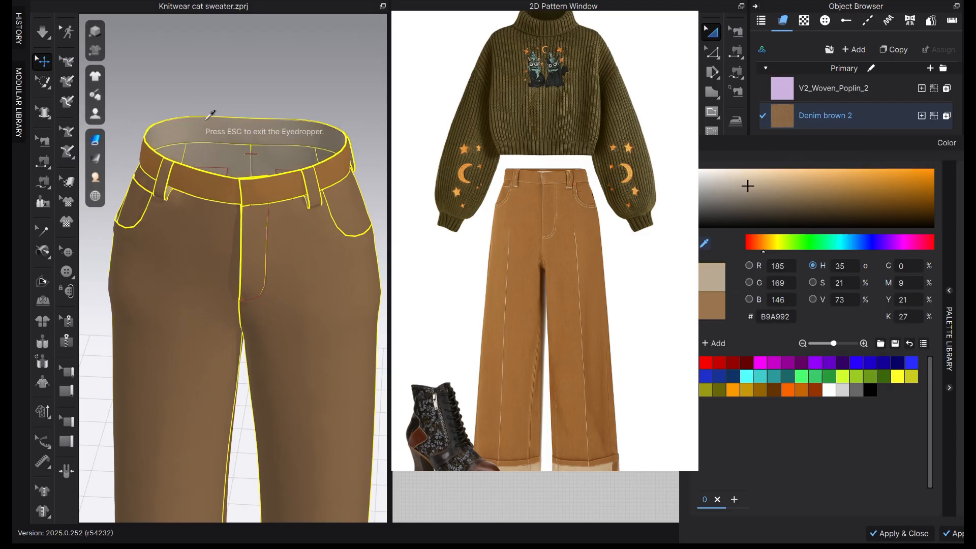
{"action": "key", "text": "Escape"}
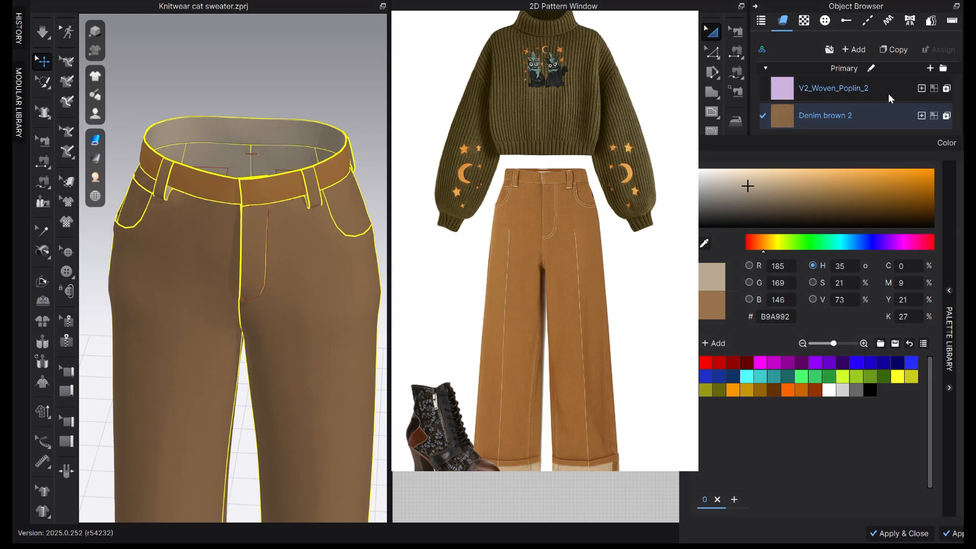
{"action": "left_click_drag", "start_coordinate": [862, 148], "coordinate": [364, 111]}
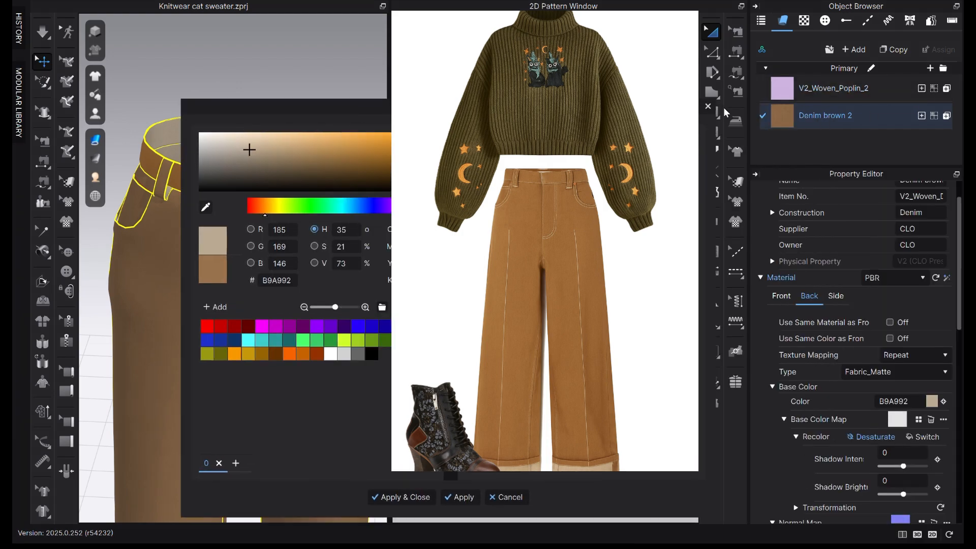
{"action": "left_click", "coordinate": [406, 497]}
{"action": "scroll", "coordinate": [331, 279], "scroll_direction": "down", "scroll_amount": 1}
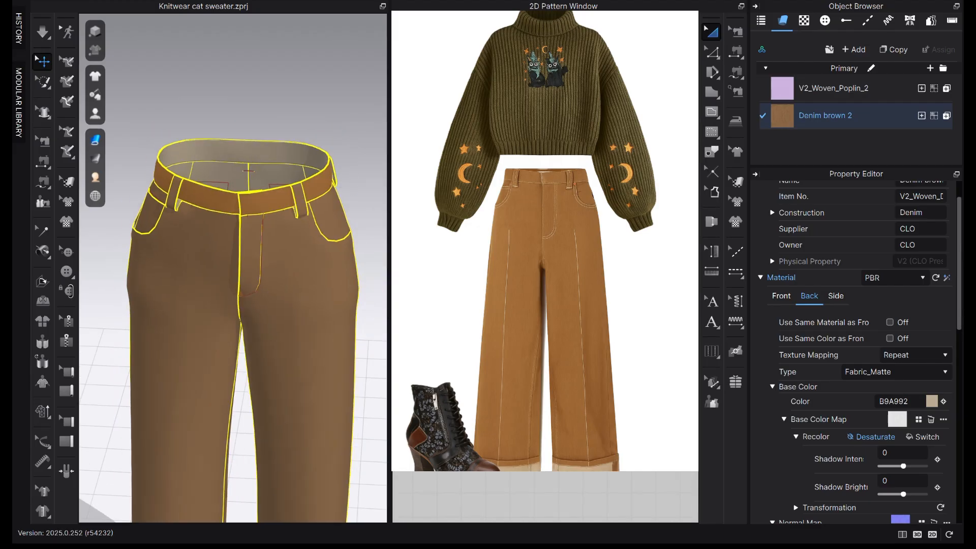
{"action": "left_click", "coordinate": [427, 326]}
{"action": "scroll", "coordinate": [281, 376], "scroll_direction": "down", "scroll_amount": 1}
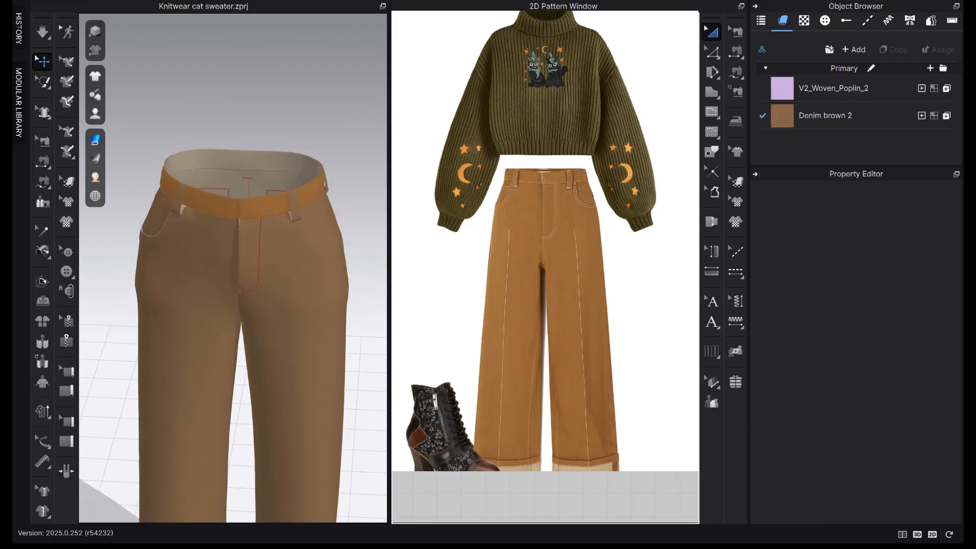
- Review the back-side material maps of Denim brown 2 and examine the denim texture up close on the trouser legs
{"action": "left_click", "coordinate": [788, 123]}
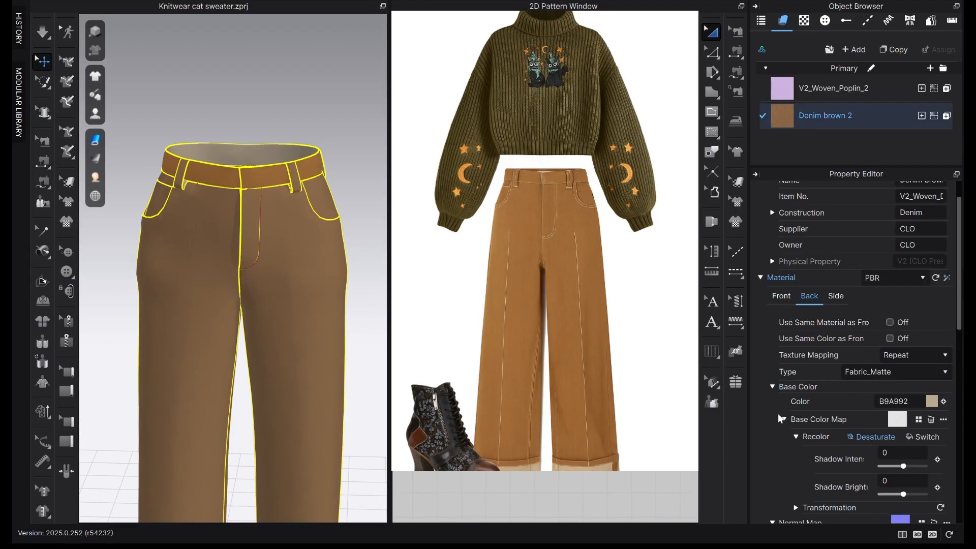
{"action": "scroll", "coordinate": [853, 406], "scroll_direction": "down", "scroll_amount": 1}
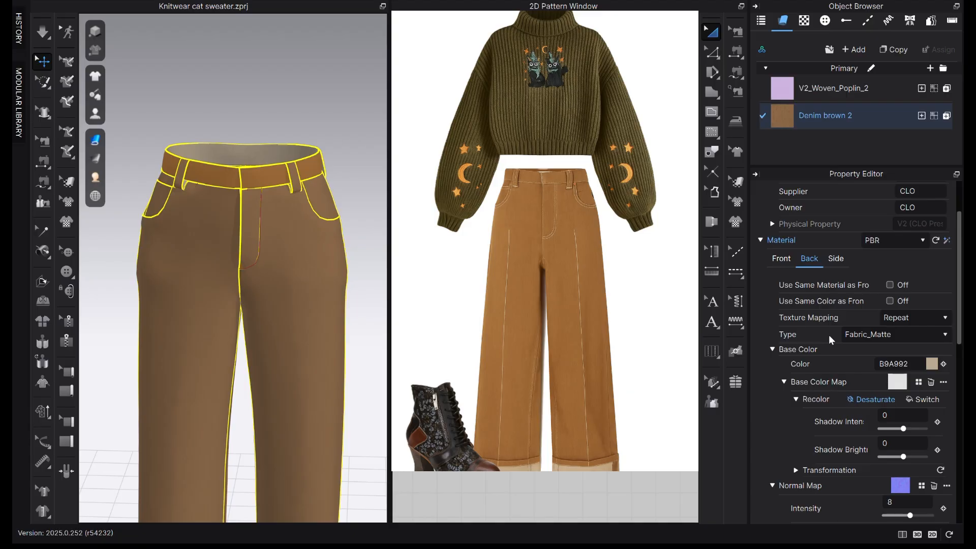
{"action": "scroll", "coordinate": [861, 384], "scroll_direction": "down", "scroll_amount": 1}
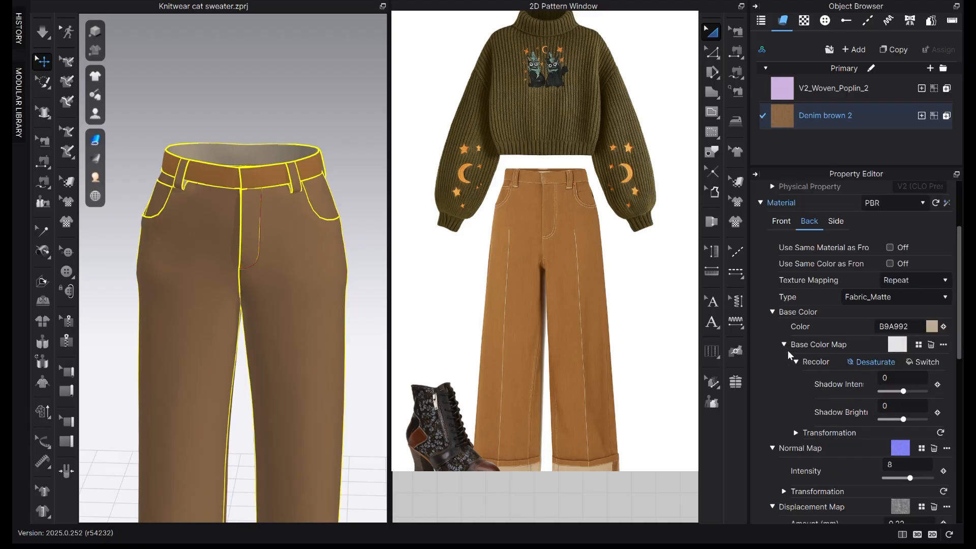
{"action": "scroll", "coordinate": [798, 356], "scroll_direction": "down", "scroll_amount": 1}
{"action": "scroll", "coordinate": [815, 385], "scroll_direction": "down", "scroll_amount": 2}
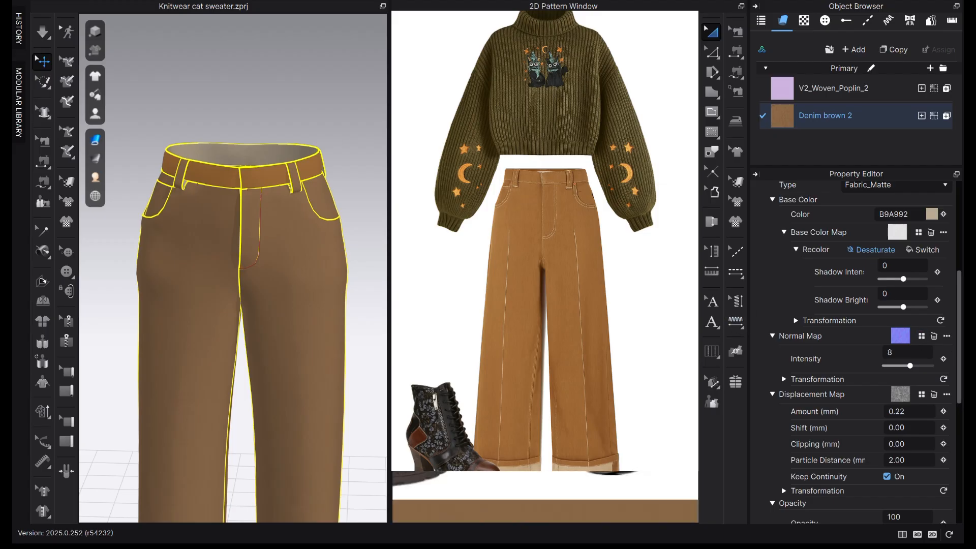
{"action": "scroll", "coordinate": [321, 255], "scroll_direction": "up", "scroll_amount": 10}
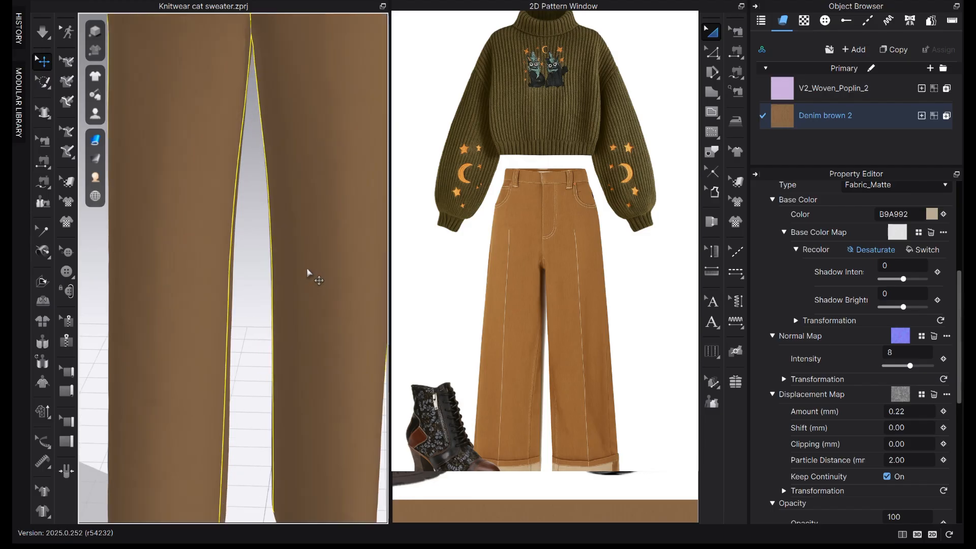
{"action": "mouse_move", "coordinate": [192, 276]}
{"action": "right_mouse_down"}
{"action": "mouse_move", "coordinate": [237, 283]}
{"action": "mouse_move", "coordinate": [191, 285]}
{"action": "right_mouse_up"}
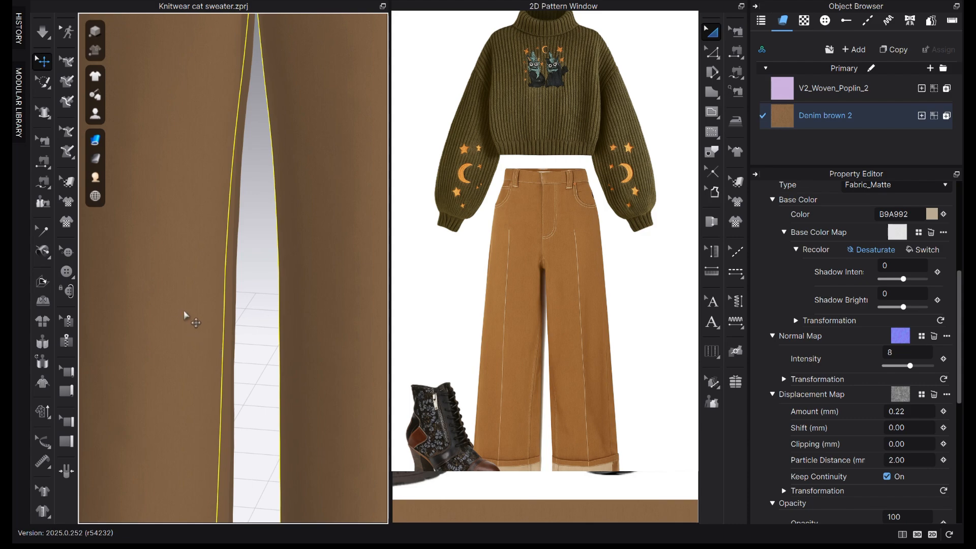
{"action": "scroll", "coordinate": [192, 322], "scroll_direction": "up", "scroll_amount": 3}
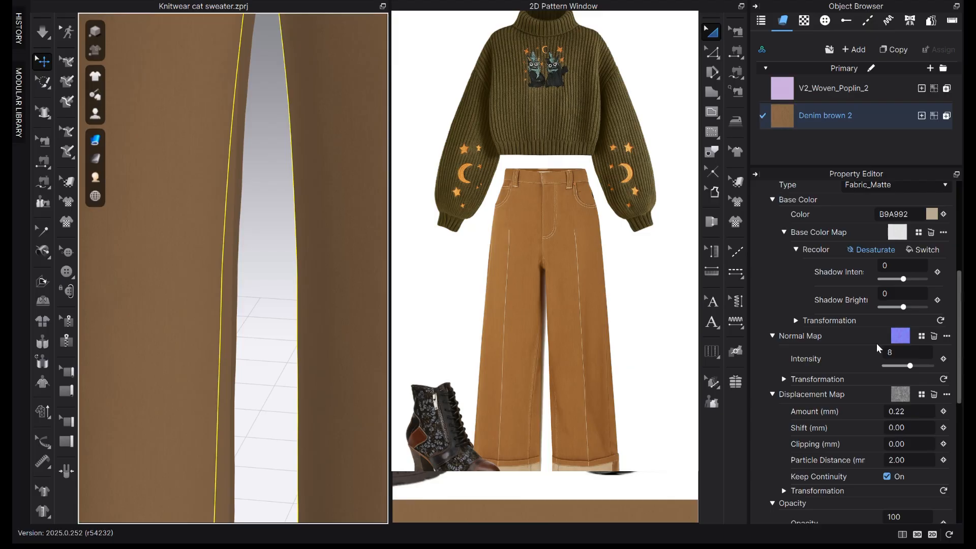
- View the texture image files available for the normal map on the back side of Denim brown 2
{"action": "left_click", "coordinate": [922, 336]}
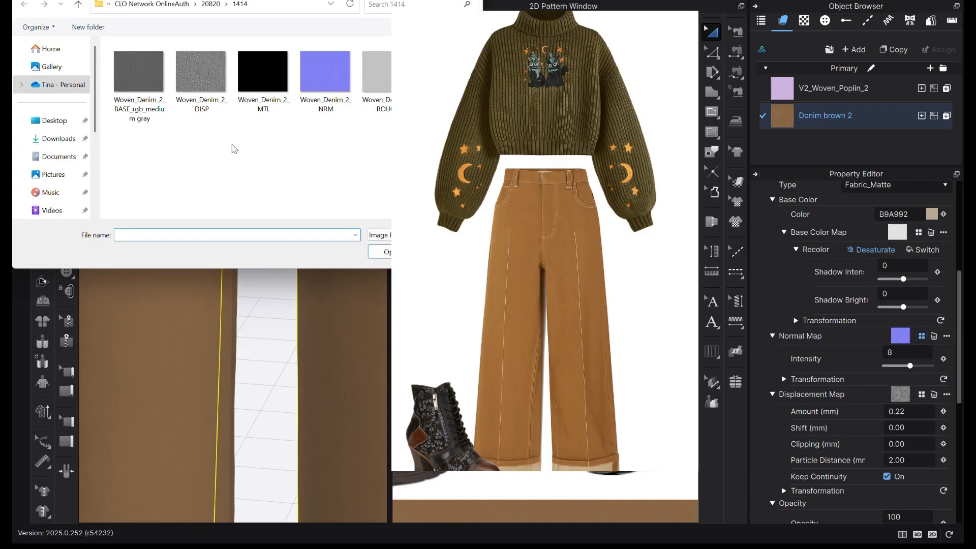
{"action": "left_click_drag", "start_coordinate": [254, 0], "coordinate": [254, 134]}
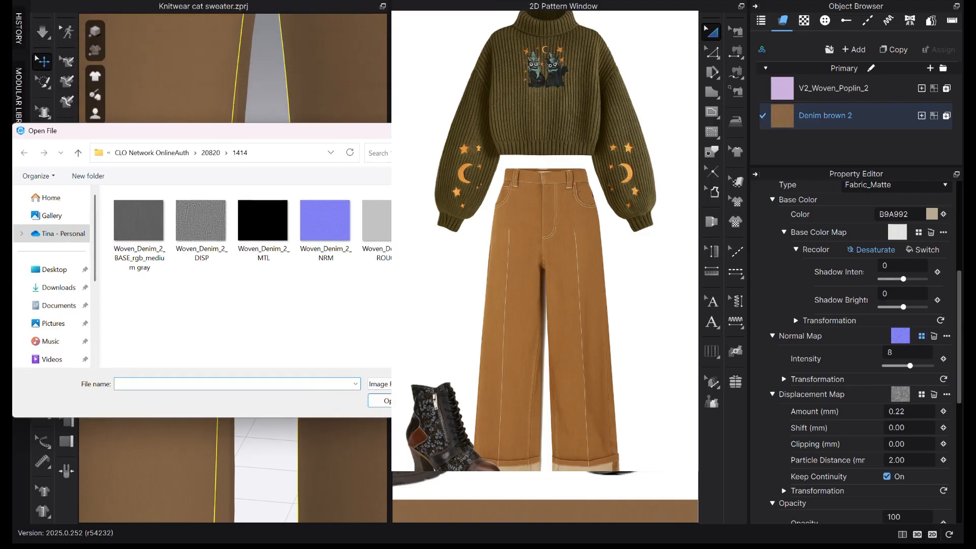
{"action": "left_click", "coordinate": [444, 401]}
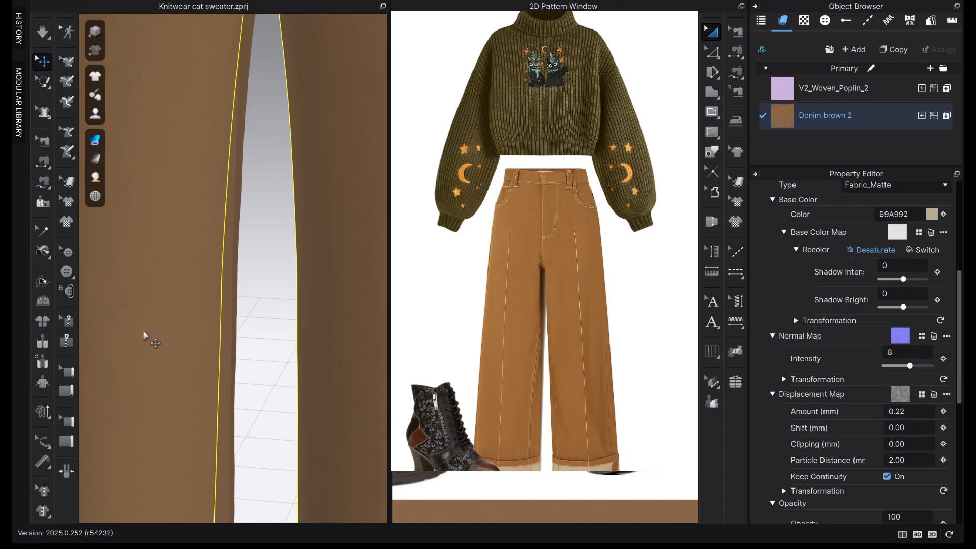
- Try an opacity of 0 on the Denim brown 2 fabric and restore it to 100
{"action": "scroll", "coordinate": [165, 333], "scroll_direction": "down", "scroll_amount": 1}
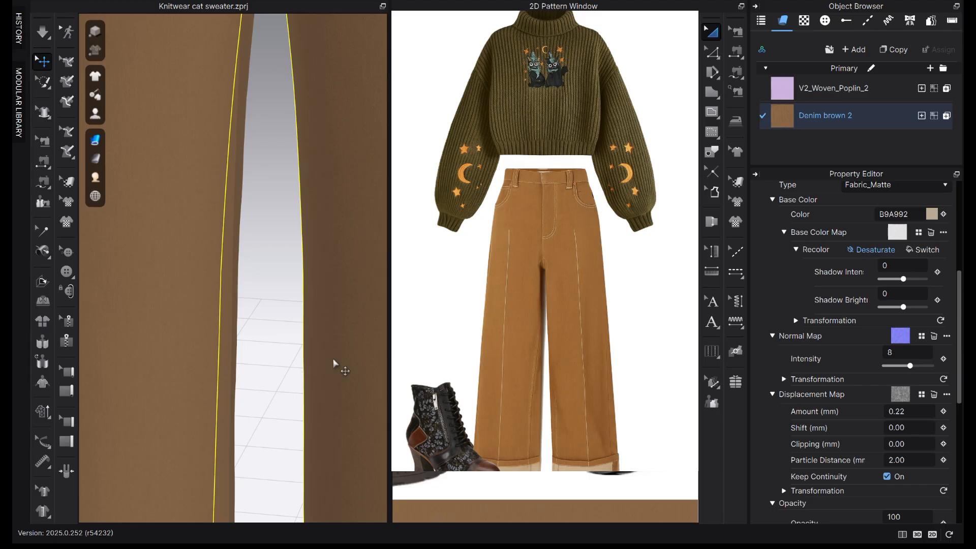
{"action": "left_click_drag", "start_coordinate": [933, 460], "coordinate": [885, 462]}
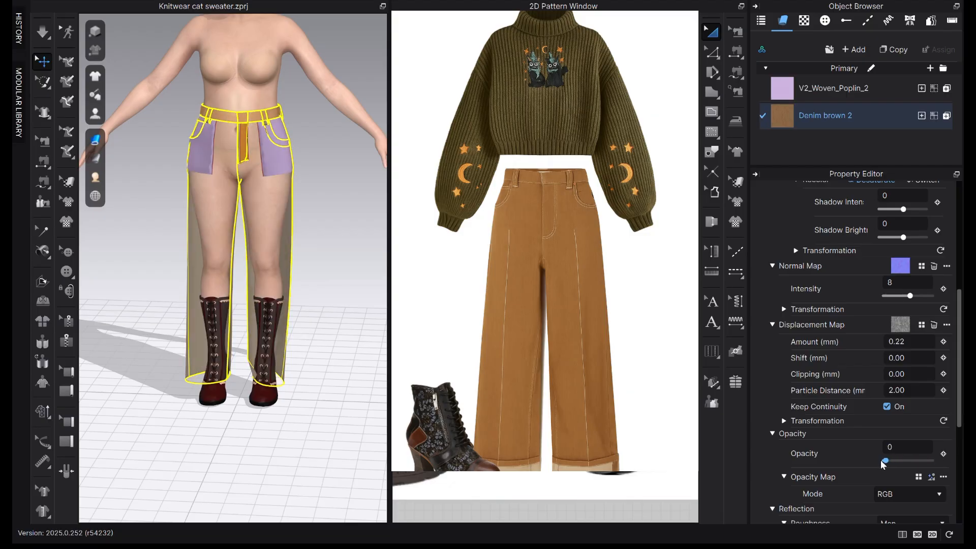
{"action": "left_click_drag", "start_coordinate": [885, 462], "coordinate": [942, 464]}
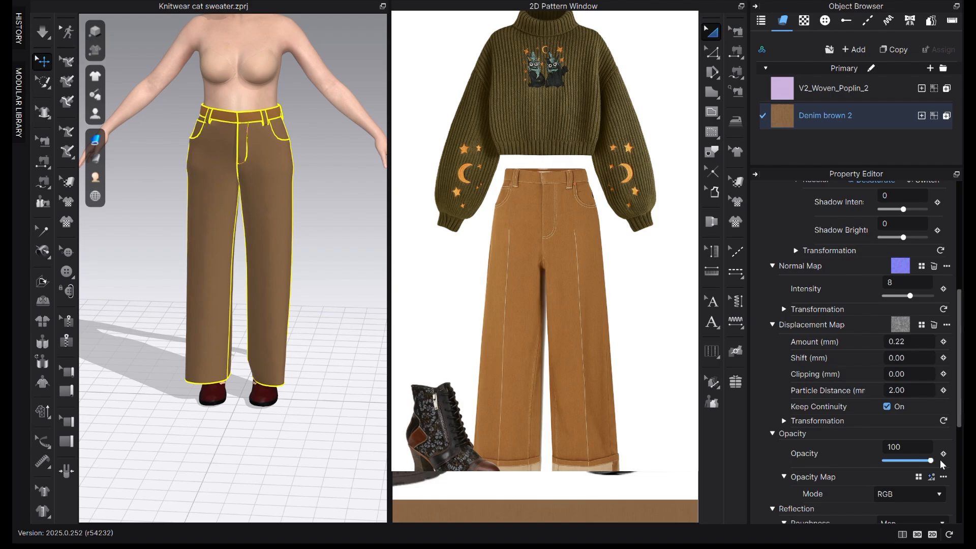
{"action": "right_click_drag", "start_coordinate": [229, 290], "coordinate": [209, 305]}
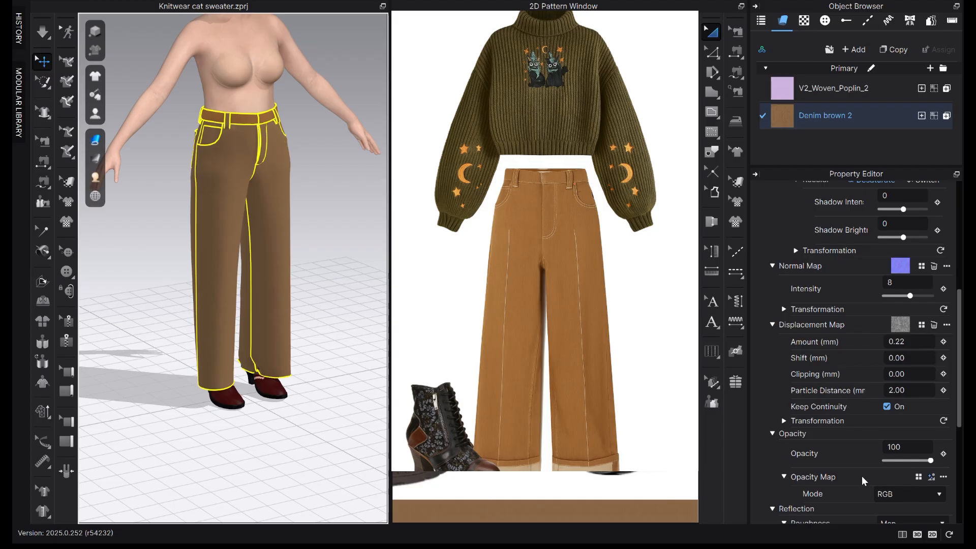
- Test the Denim brown 2 fabric's reflection intensity at 100 on the trousers, and set it to 30
{"action": "scroll", "coordinate": [862, 481], "scroll_direction": "down", "scroll_amount": 2}
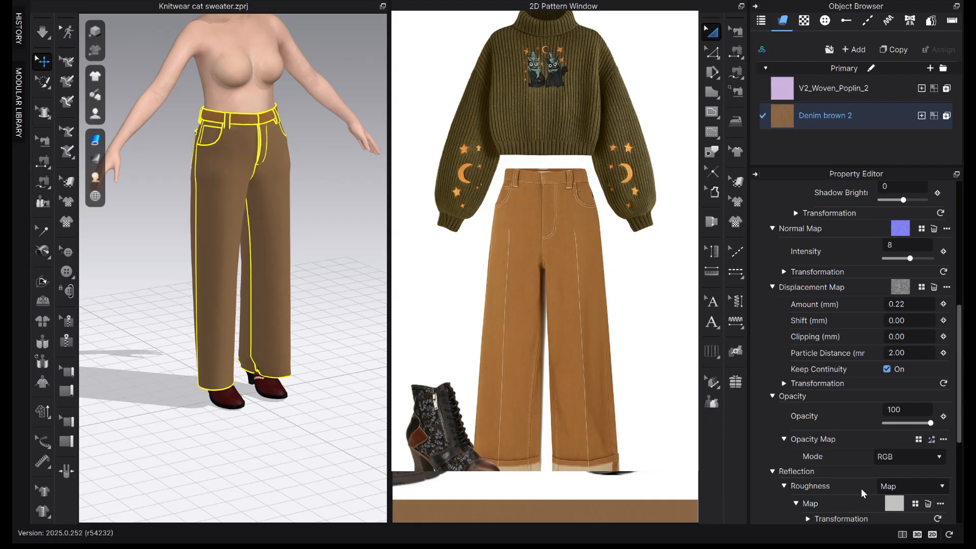
{"action": "scroll", "coordinate": [873, 489], "scroll_direction": "down", "scroll_amount": 2}
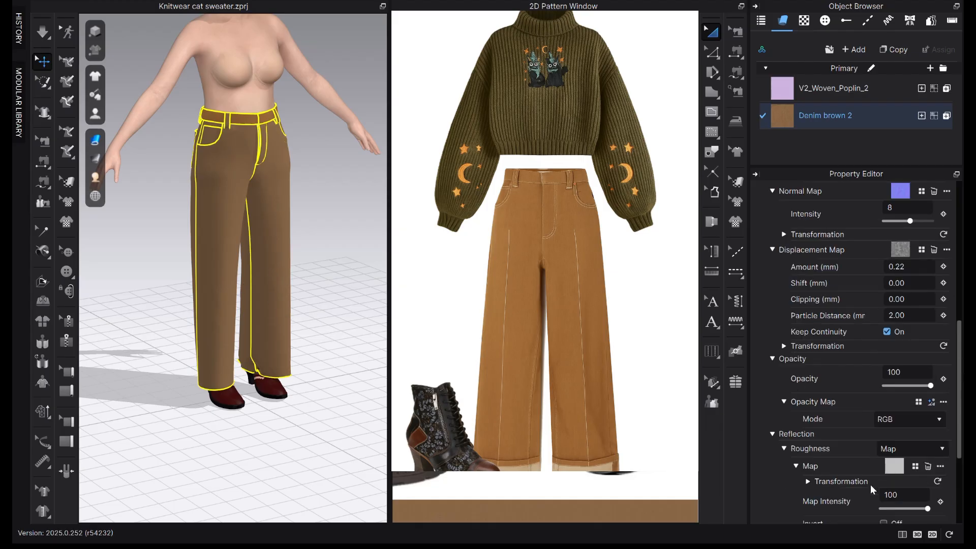
{"action": "scroll", "coordinate": [872, 488], "scroll_direction": "down", "scroll_amount": 2}
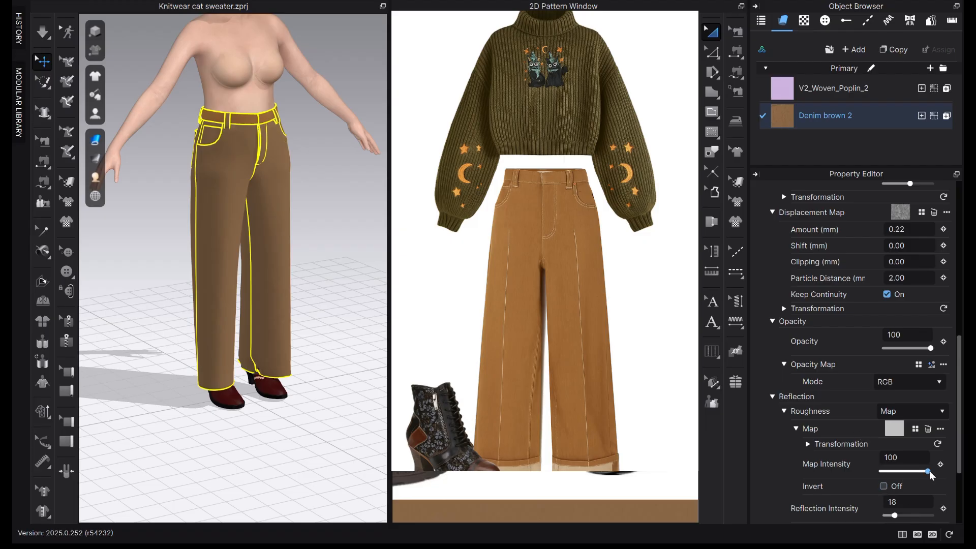
{"action": "scroll", "coordinate": [829, 428], "scroll_direction": "down", "scroll_amount": 2}
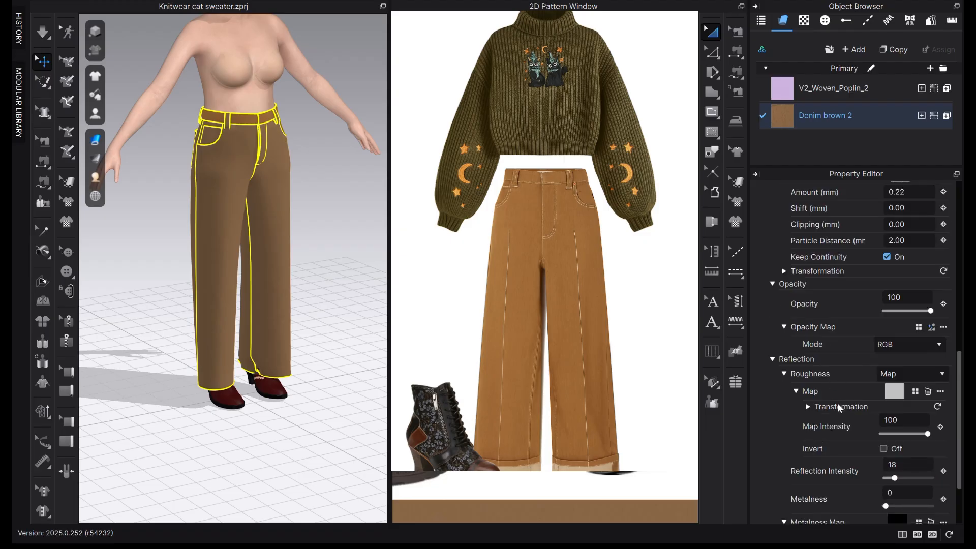
{"action": "scroll", "coordinate": [898, 482], "scroll_direction": "down", "scroll_amount": 2}
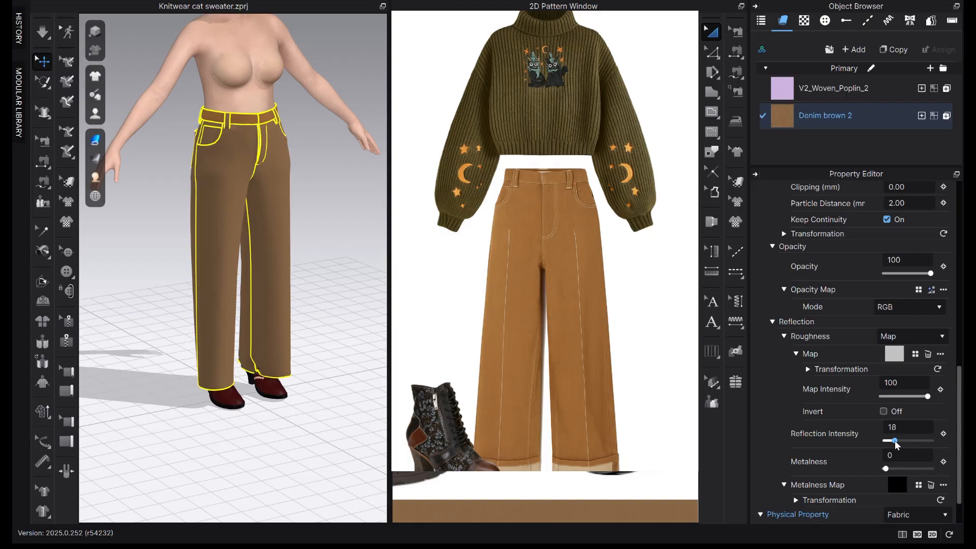
{"action": "left_click_drag", "start_coordinate": [896, 441], "coordinate": [941, 440]}
{"action": "scroll", "coordinate": [214, 294], "scroll_direction": "up", "scroll_amount": 5}
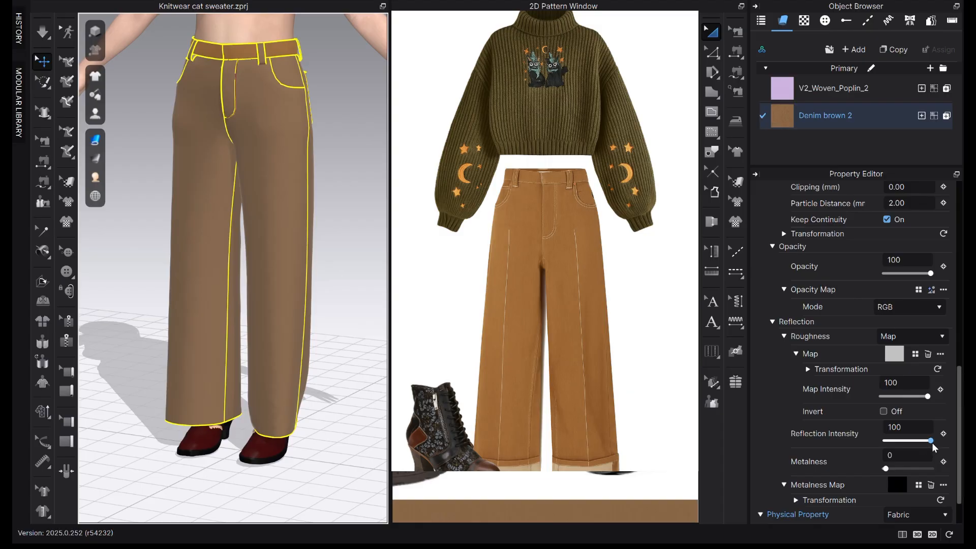
{"action": "left_click_drag", "start_coordinate": [931, 441], "coordinate": [858, 451]}
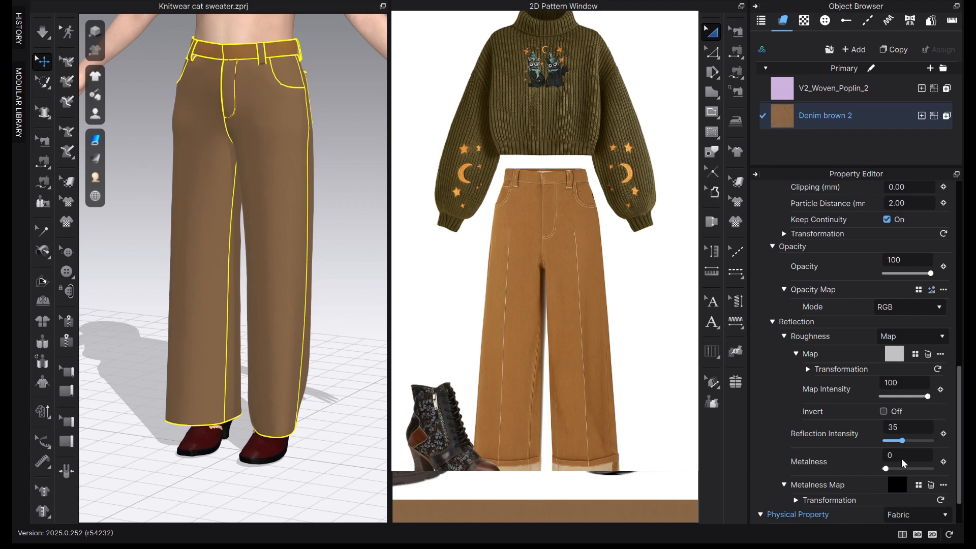
{"action": "mouse_move", "coordinate": [887, 445]}
{"action": "left_mouse_down"}
{"action": "mouse_move", "coordinate": [915, 446]}
{"action": "mouse_move", "coordinate": [870, 446]}
{"action": "mouse_move", "coordinate": [933, 446]}
{"action": "mouse_move", "coordinate": [899, 446]}
{"action": "left_mouse_up"}
{"action": "scroll", "coordinate": [890, 475], "scroll_direction": "down", "scroll_amount": 2}
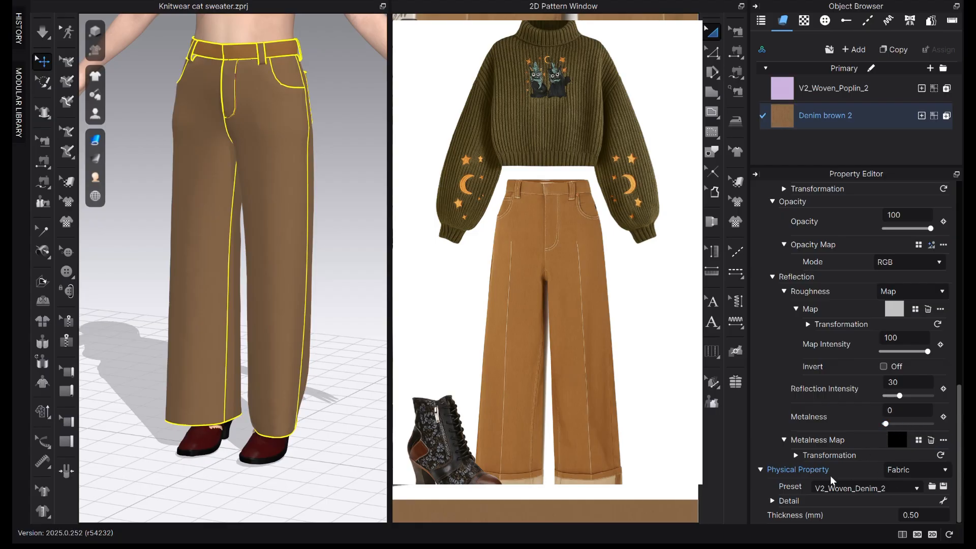
- Check the thickness setting of the Denim brown 2 fabric and view the trousers from the front
{"action": "left_click", "coordinate": [911, 516]}
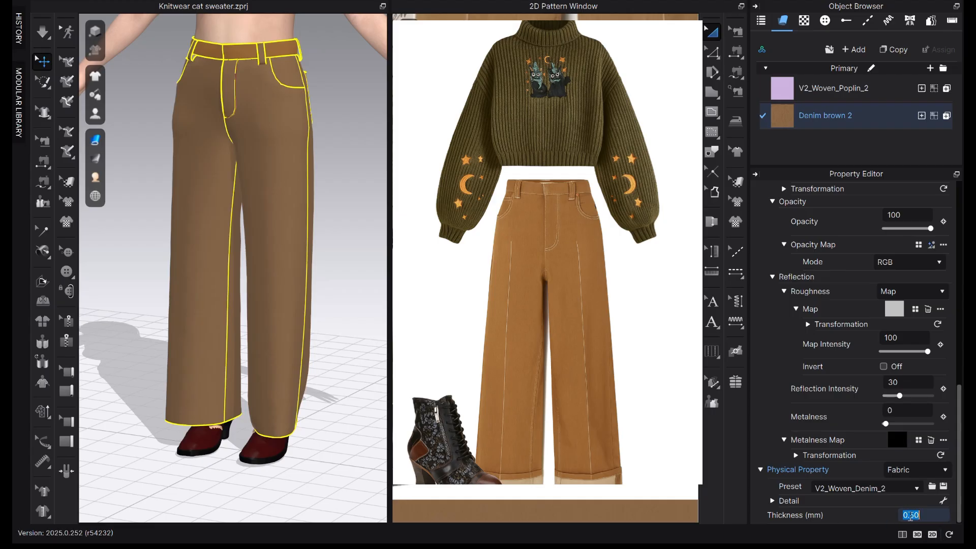
{"action": "key", "text": "Return"}
{"action": "right_click_drag", "start_coordinate": [277, 326], "coordinate": [313, 350]}
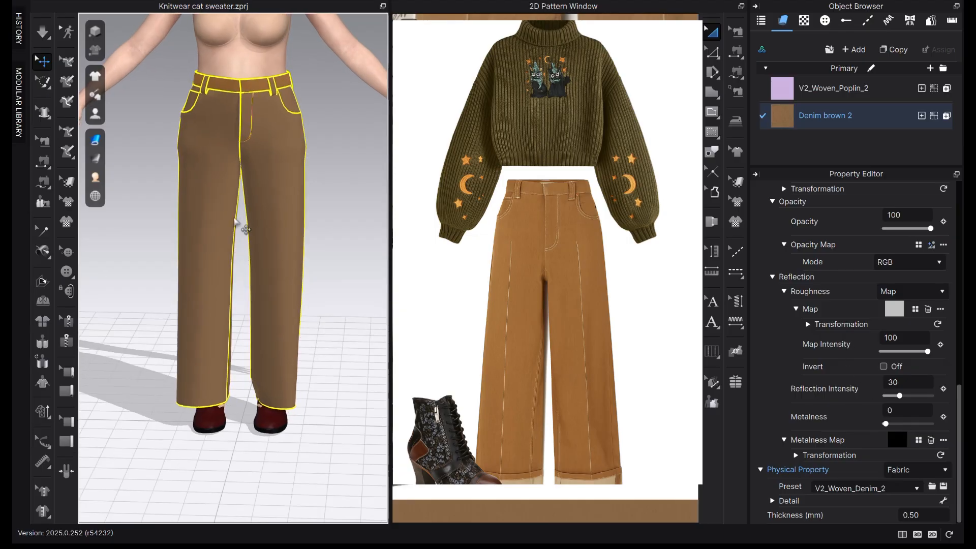
- Try a reflection intensity of 99 on the Denim brown 2 fabric and return it to 30
{"action": "scroll", "coordinate": [239, 226], "scroll_direction": "up", "scroll_amount": 2}
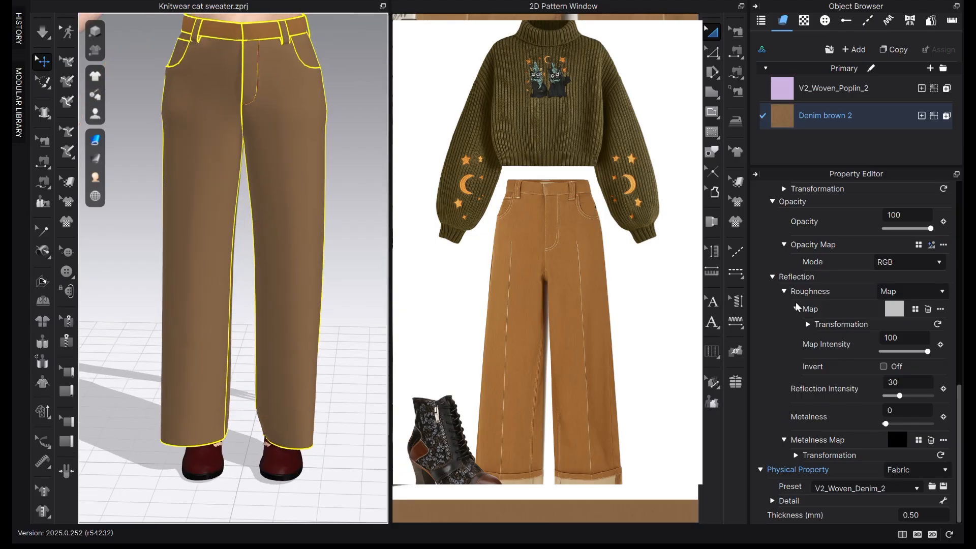
{"action": "left_click", "coordinate": [900, 396]}
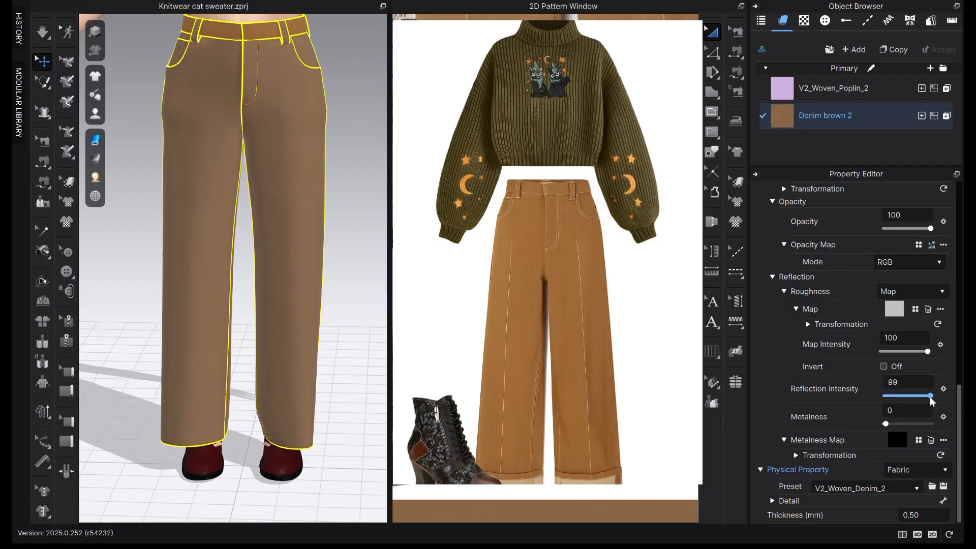
{"action": "left_click_drag", "start_coordinate": [930, 398], "coordinate": [928, 397]}
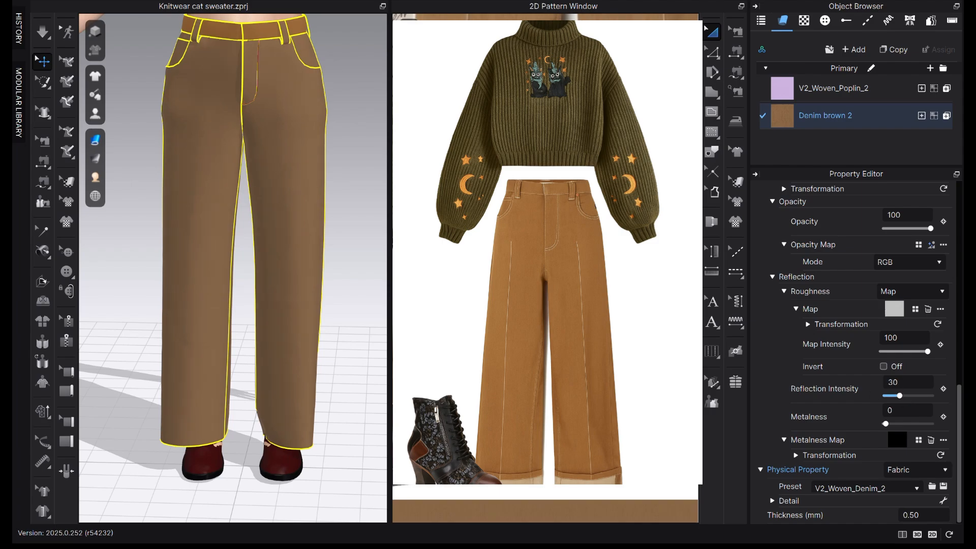
- Set the shadow intensity of the Denim brown 2 base color map to -32 and its shadow brightness to 32
{"action": "scroll", "coordinate": [277, 235], "scroll_direction": "down", "scroll_amount": 2}
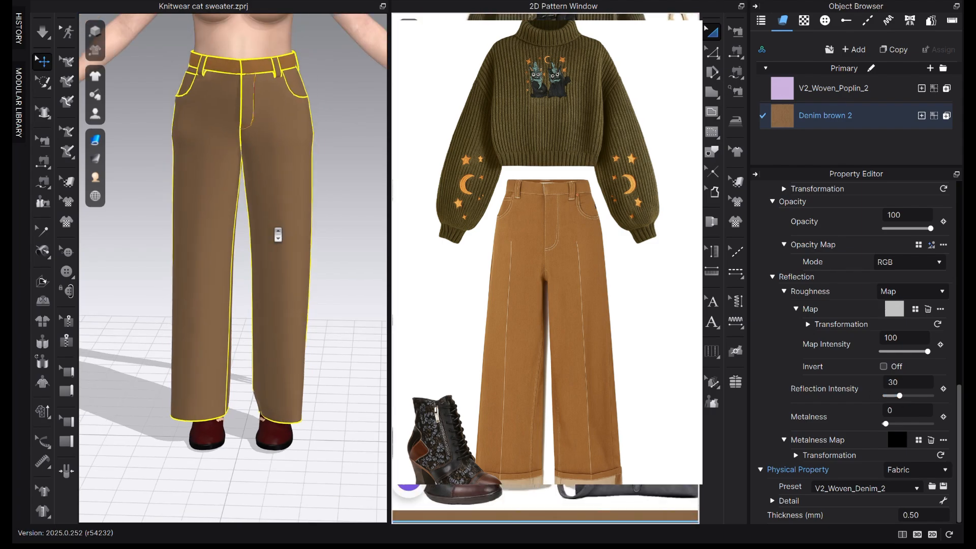
{"action": "mouse_move", "coordinate": [277, 235]}
{"action": "right_mouse_down"}
{"action": "mouse_move", "coordinate": [310, 225]}
{"action": "mouse_move", "coordinate": [359, 234]}
{"action": "mouse_move", "coordinate": [283, 233]}
{"action": "right_mouse_up"}
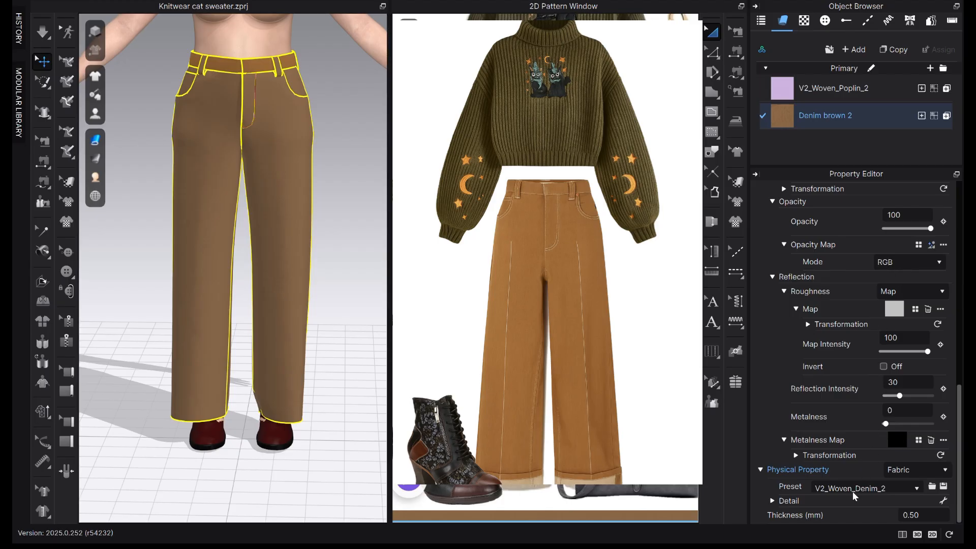
{"action": "scroll", "coordinate": [881, 331], "scroll_direction": "up", "scroll_amount": 10}
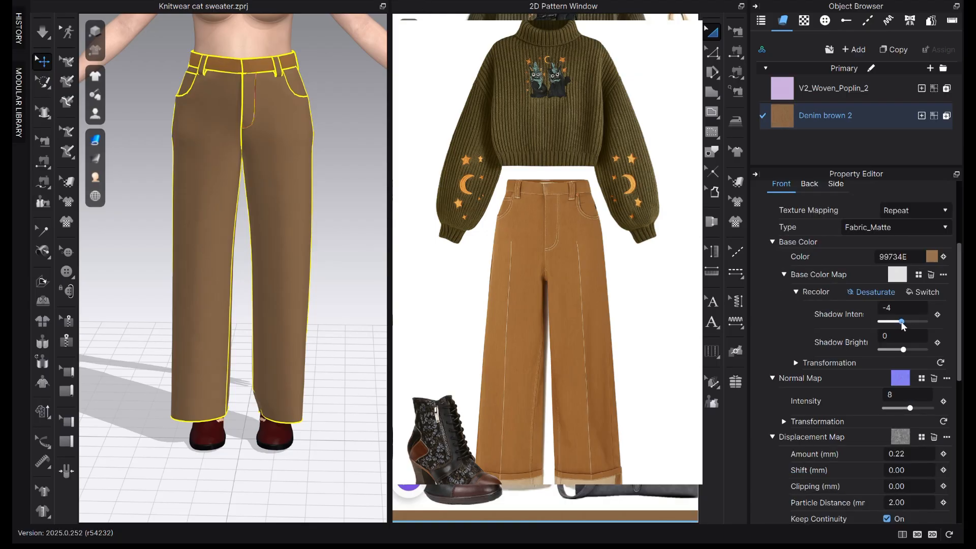
{"action": "left_click_drag", "start_coordinate": [902, 326], "coordinate": [927, 327]}
{"action": "left_click_drag", "start_coordinate": [931, 327], "coordinate": [891, 326]}
{"action": "mouse_move", "coordinate": [904, 352]}
{"action": "left_mouse_down"}
{"action": "mouse_move", "coordinate": [935, 355]}
{"action": "mouse_move", "coordinate": [918, 356]}
{"action": "left_mouse_up"}
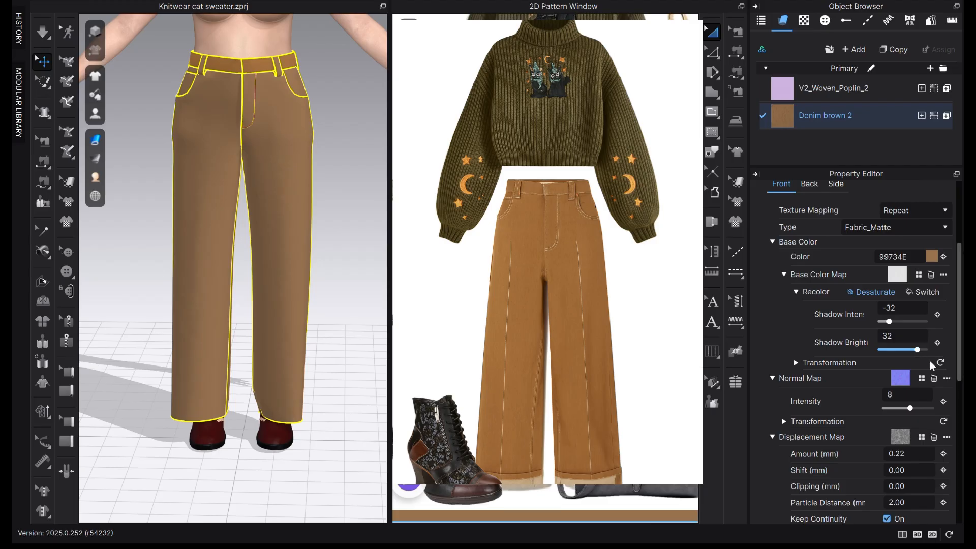
{"action": "scroll", "coordinate": [883, 375], "scroll_direction": "down", "scroll_amount": 8}
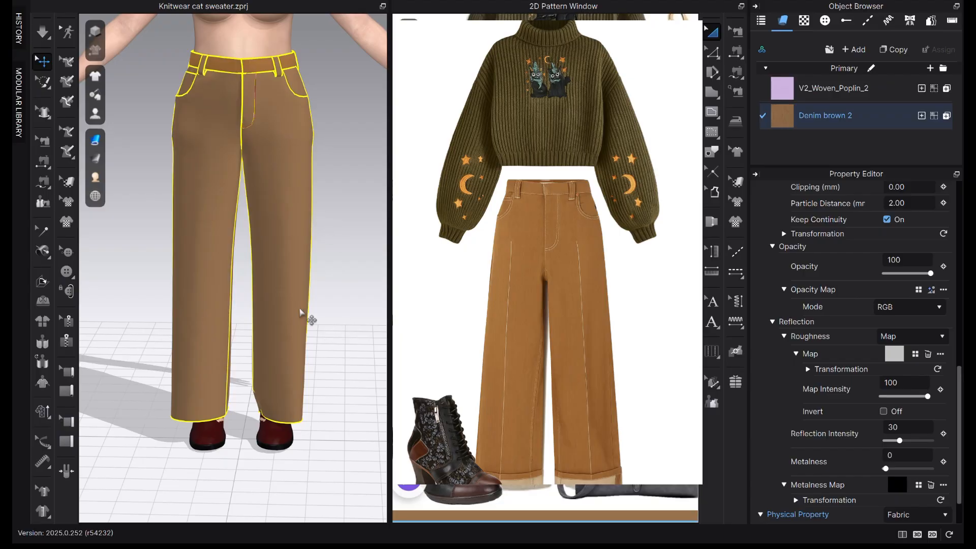
{"action": "mouse_move", "coordinate": [264, 285]}
{"action": "right_mouse_down"}
{"action": "mouse_move", "coordinate": [355, 290]}
{"action": "mouse_move", "coordinate": [246, 288]}
{"action": "mouse_move", "coordinate": [260, 287]}
{"action": "right_mouse_up"}
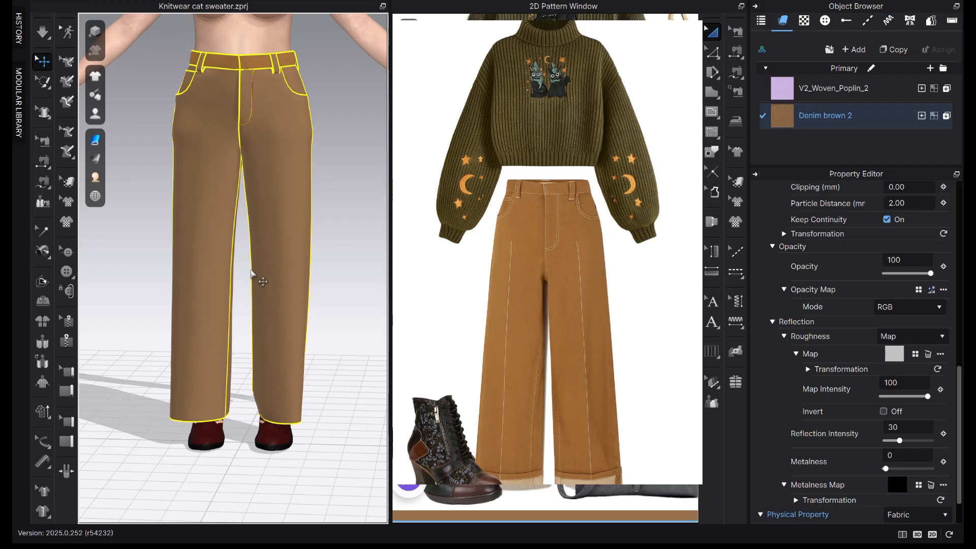
{"action": "left_click", "coordinate": [349, 249]}
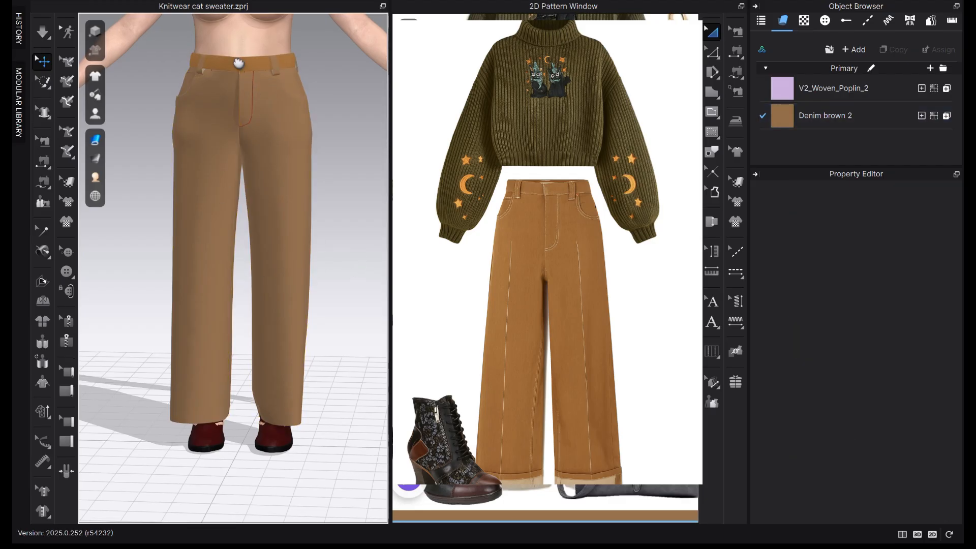
- Examine the recolored denim on the front of the trousers up close and at full length against the reference outfit
{"action": "scroll", "coordinate": [242, 61], "scroll_direction": "up", "scroll_amount": 5}
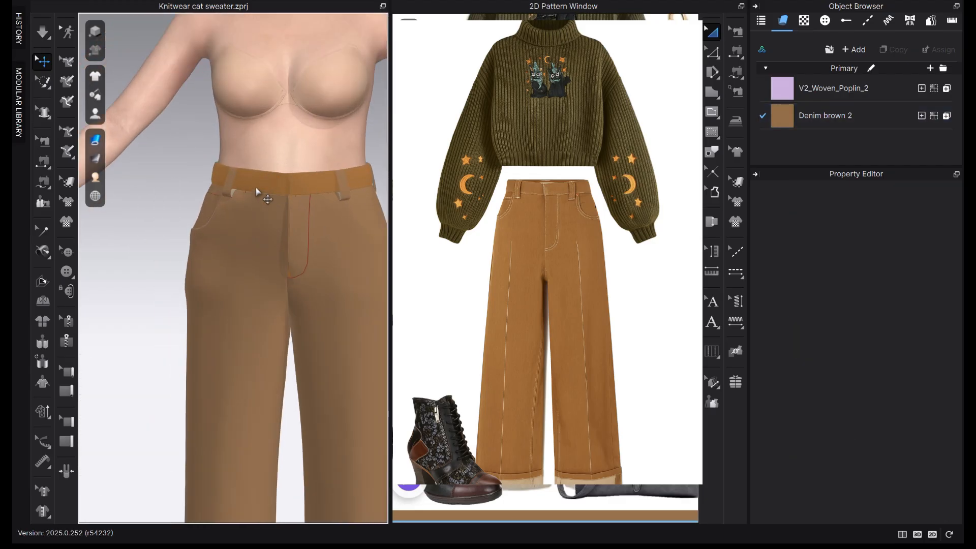
{"action": "mouse_move", "coordinate": [101, 151]}
{"action": "mouse_move", "coordinate": [99, 84]}
{"action": "scroll", "coordinate": [263, 247], "scroll_direction": "up", "scroll_amount": 1}
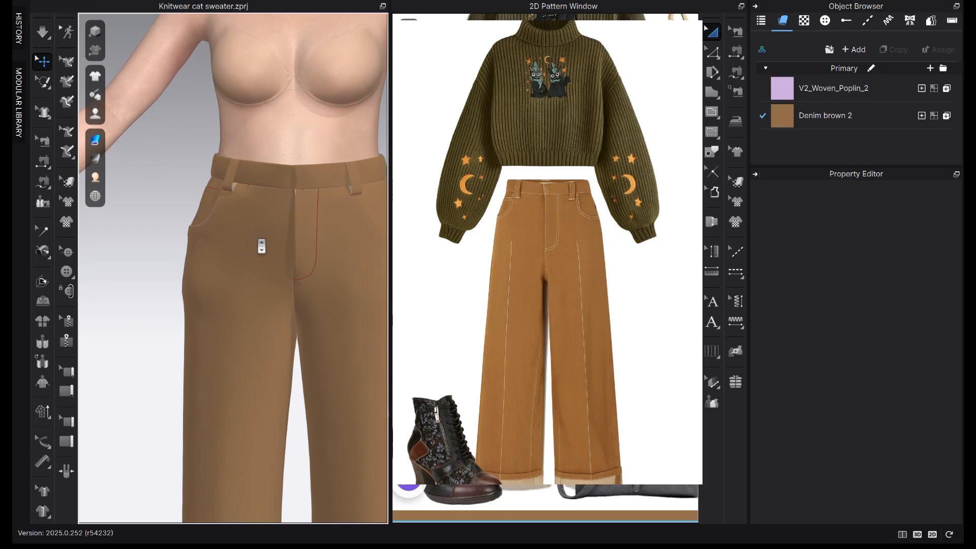
{"action": "middle_click_drag", "start_coordinate": [262, 246], "coordinate": [207, 208]}
{"action": "scroll", "coordinate": [257, 217], "scroll_direction": "down", "scroll_amount": 5}
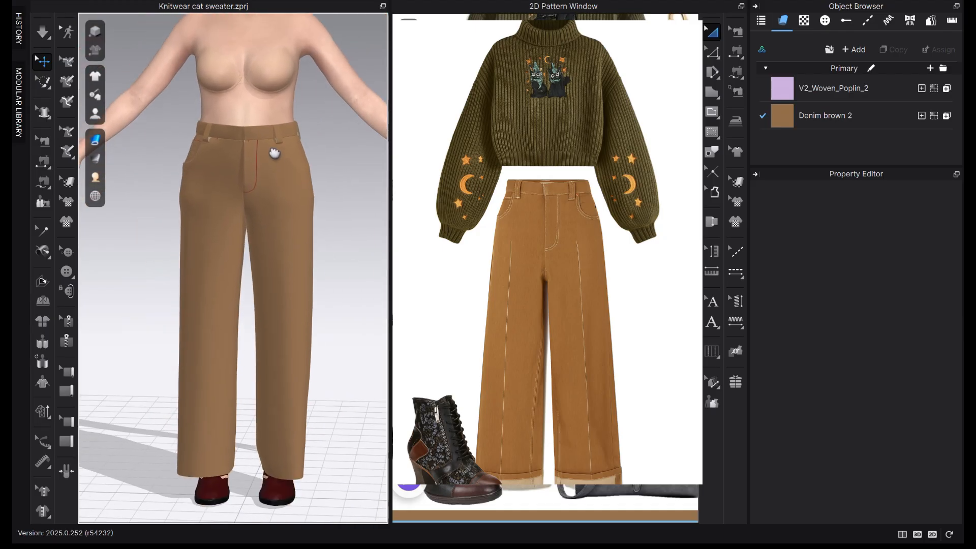
{"action": "scroll", "coordinate": [300, 227], "scroll_direction": "up", "scroll_amount": 4}
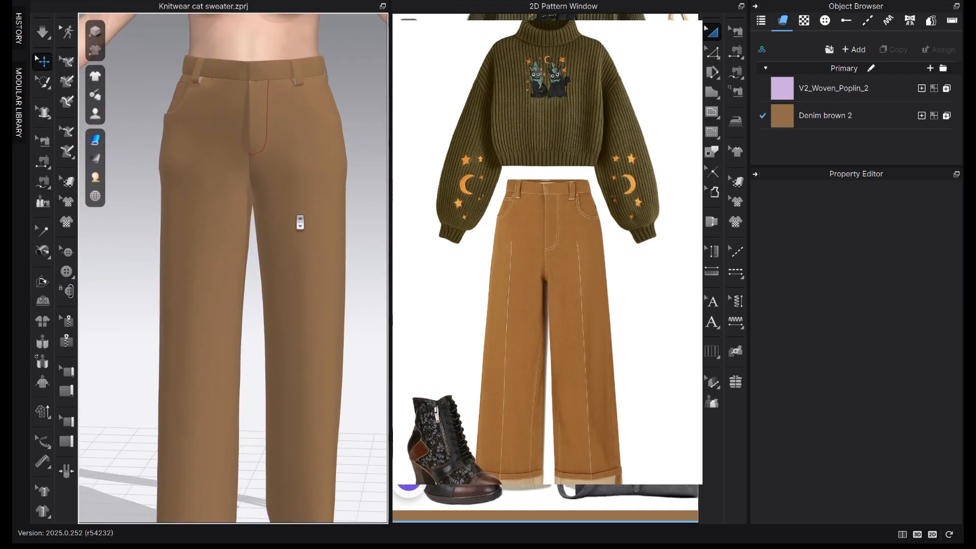
{"action": "mouse_move", "coordinate": [302, 227]}
{"action": "right_mouse_down"}
{"action": "mouse_move", "coordinate": [381, 229]}
{"action": "mouse_move", "coordinate": [146, 226]}
{"action": "mouse_move", "coordinate": [311, 226]}
{"action": "right_mouse_up"}
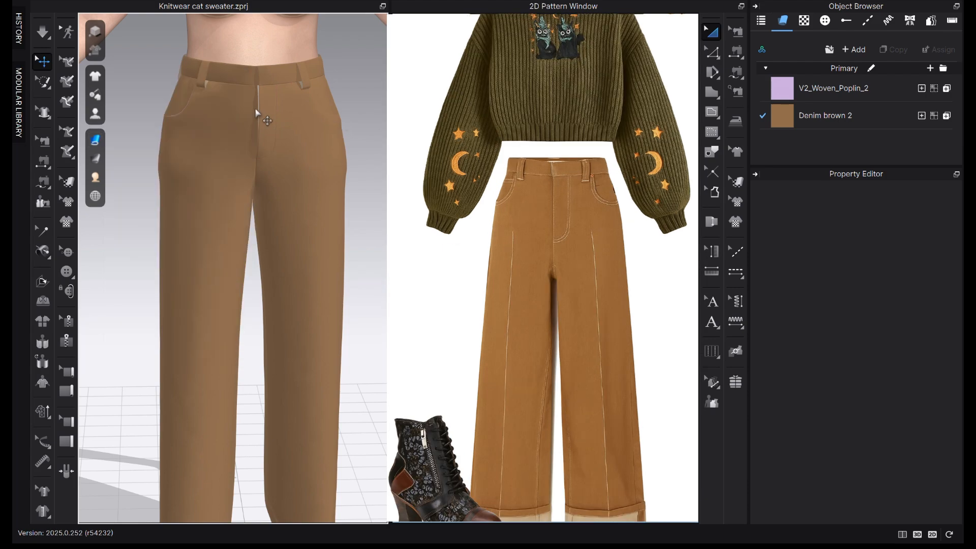
- Select the fly zipper and change the base color of its teeth to brown 8A694A
{"action": "scroll", "coordinate": [274, 102], "scroll_direction": "up", "scroll_amount": 3}
{"action": "scroll", "coordinate": [295, 97], "scroll_direction": "down", "scroll_amount": 3}
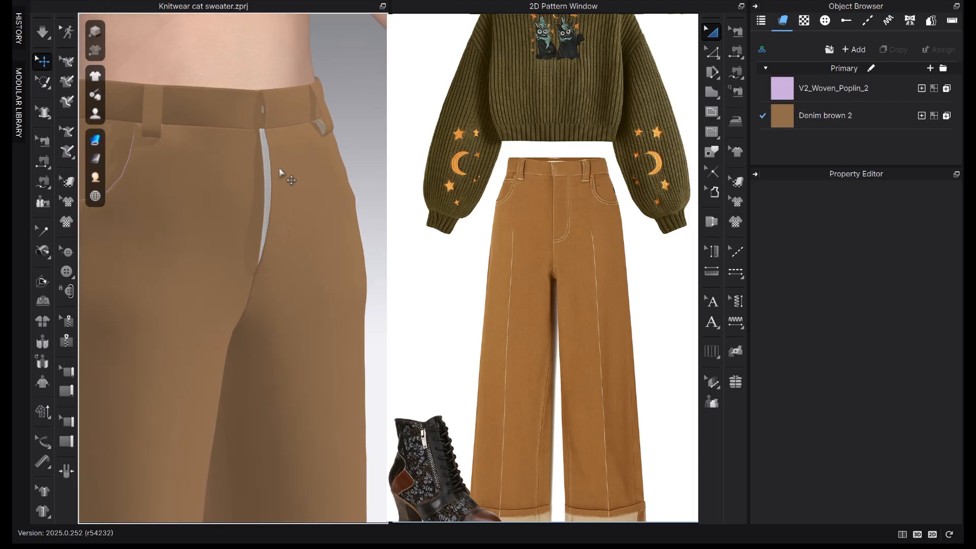
{"action": "scroll", "coordinate": [254, 188], "scroll_direction": "up", "scroll_amount": 2}
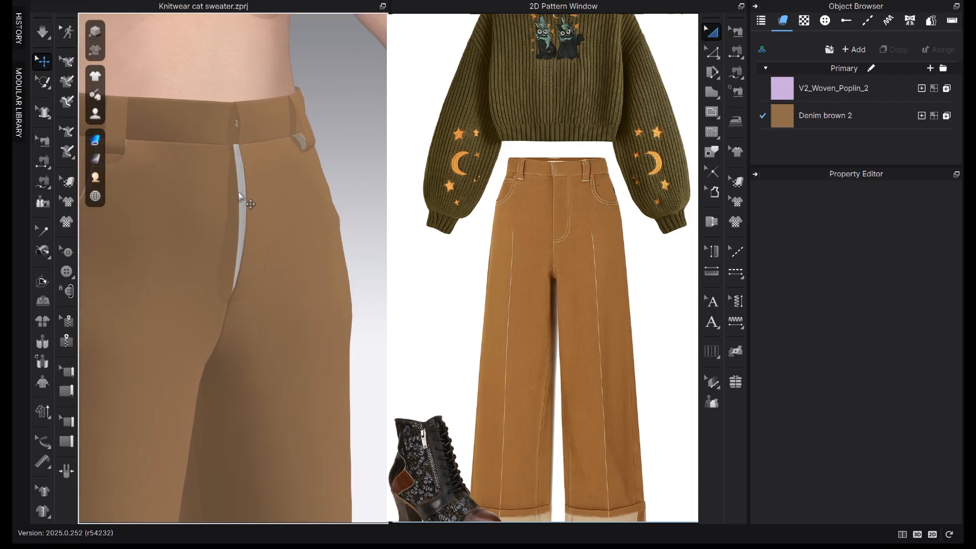
{"action": "left_click", "coordinate": [241, 194]}
{"action": "scroll", "coordinate": [249, 183], "scroll_direction": "up", "scroll_amount": 1}
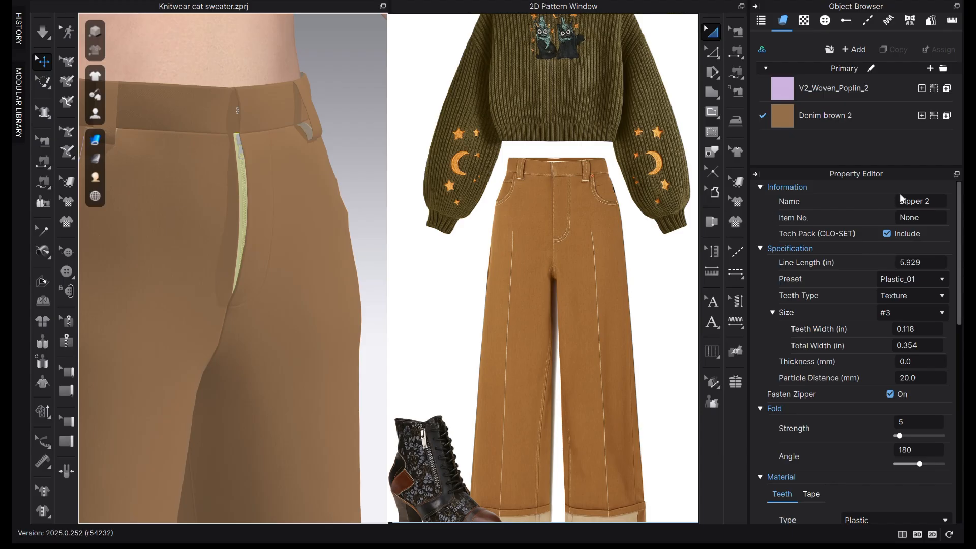
{"action": "scroll", "coordinate": [269, 164], "scroll_direction": "up", "scroll_amount": 1}
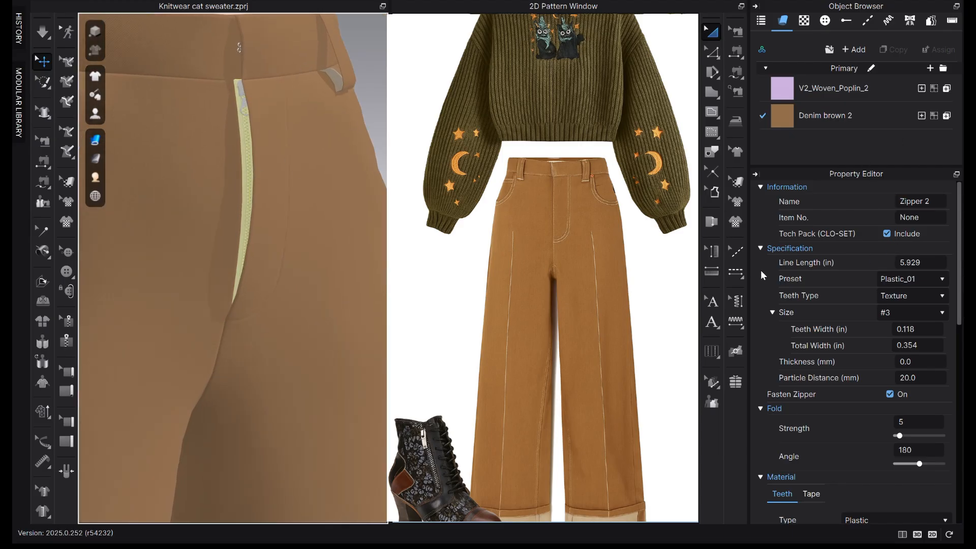
{"action": "left_click", "coordinate": [927, 206]}
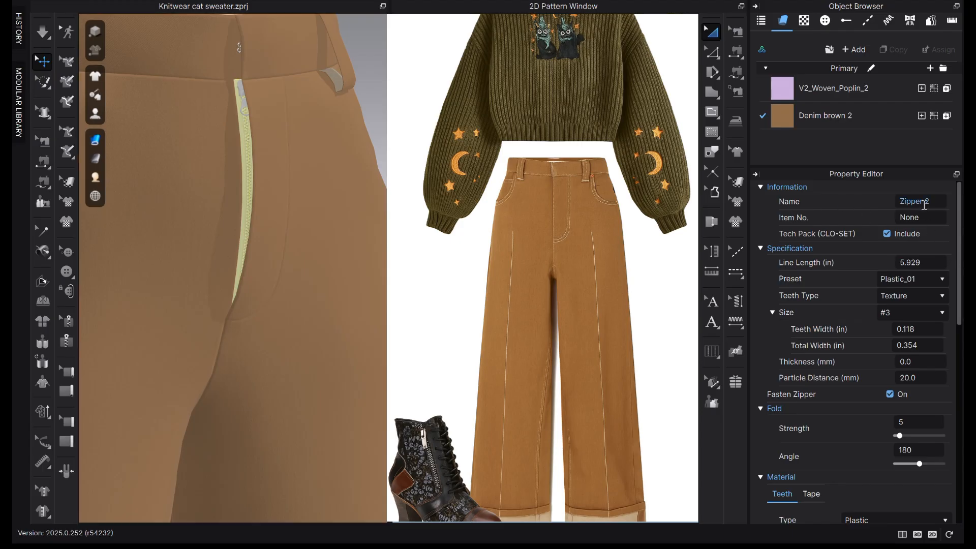
{"action": "scroll", "coordinate": [919, 303], "scroll_direction": "down", "scroll_amount": 3}
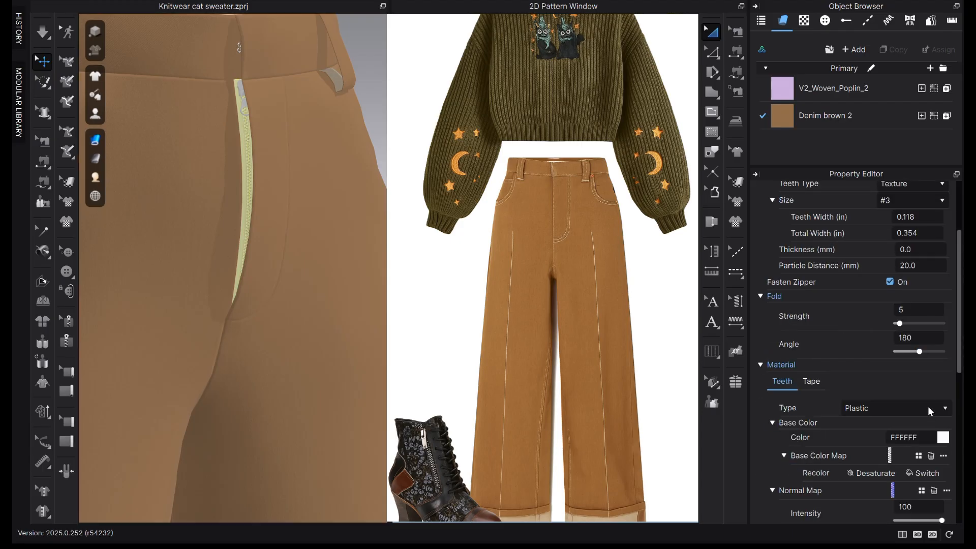
{"action": "left_click", "coordinate": [944, 440]}
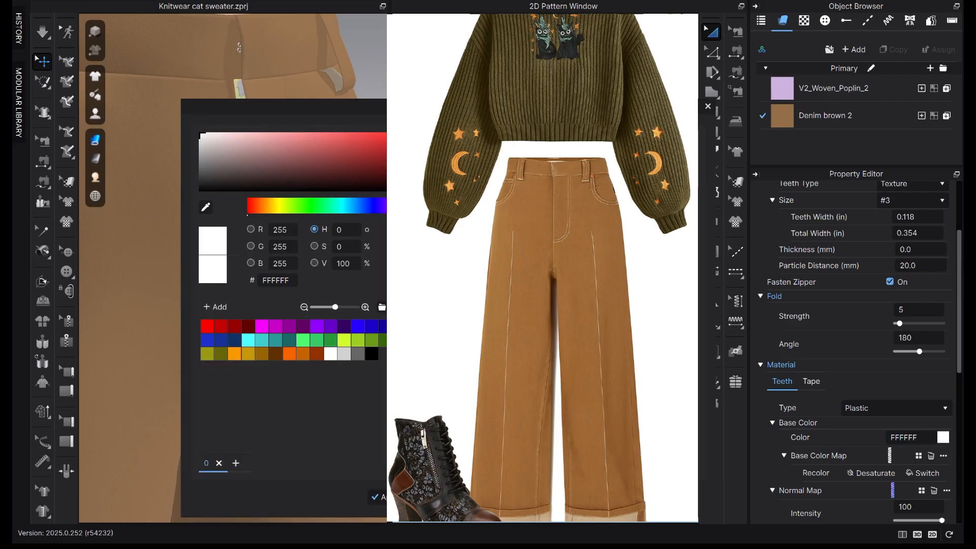
{"action": "left_click_drag", "start_coordinate": [568, 106], "coordinate": [825, 105]}
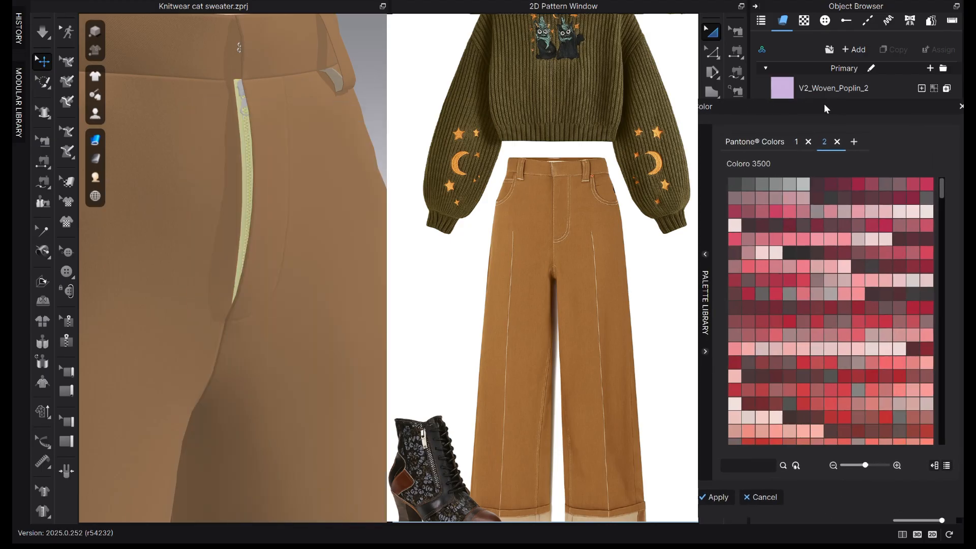
{"action": "left_click", "coordinate": [464, 207]}
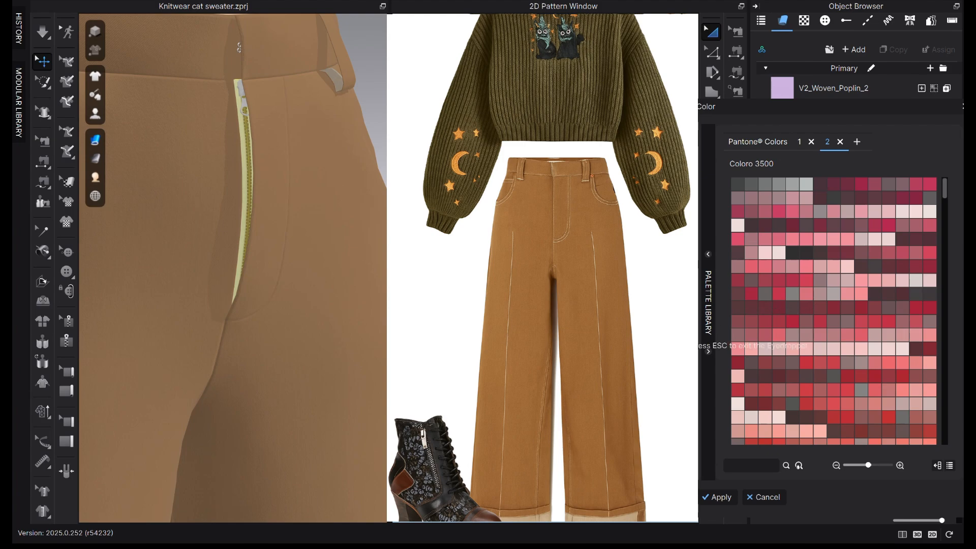
{"action": "left_click", "coordinate": [718, 497]}
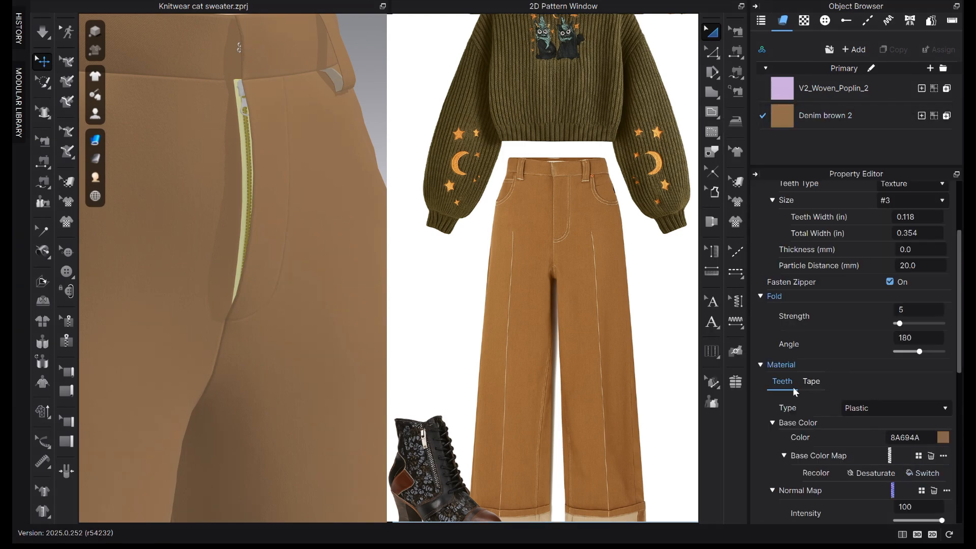
- Set the base color of the fly zipper's tape to brown 916E4E, sampled from the trouser fabric
{"action": "left_click", "coordinate": [812, 382]}
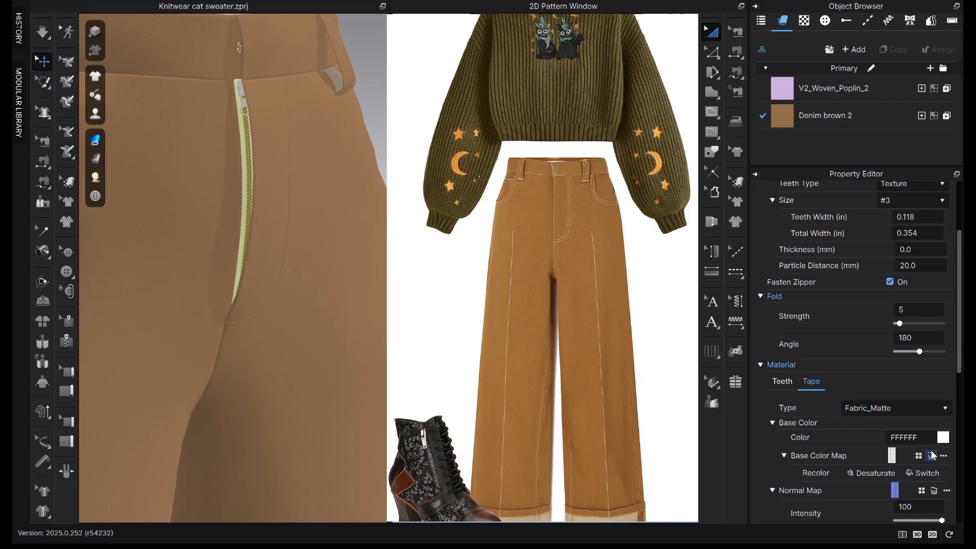
{"action": "left_click", "coordinate": [943, 437]}
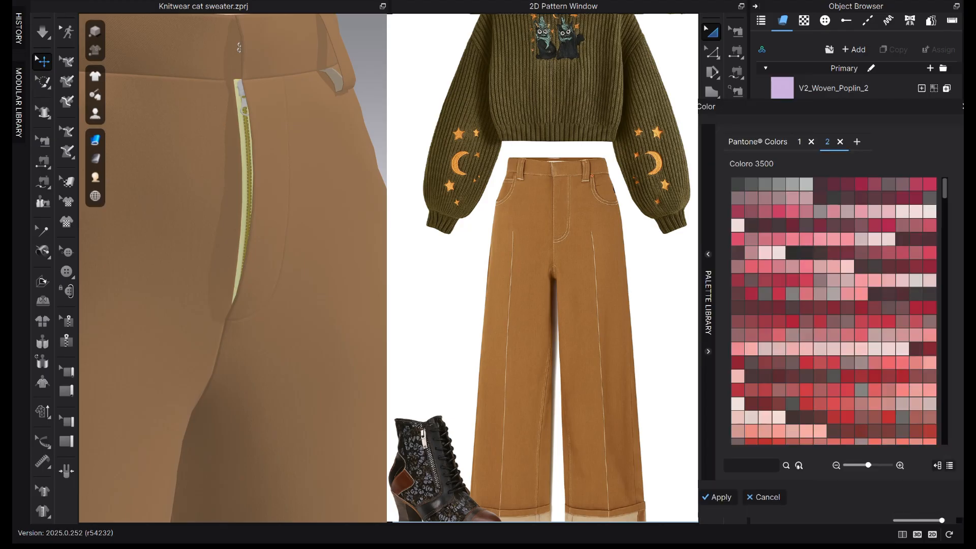
{"action": "left_click", "coordinate": [277, 160]}
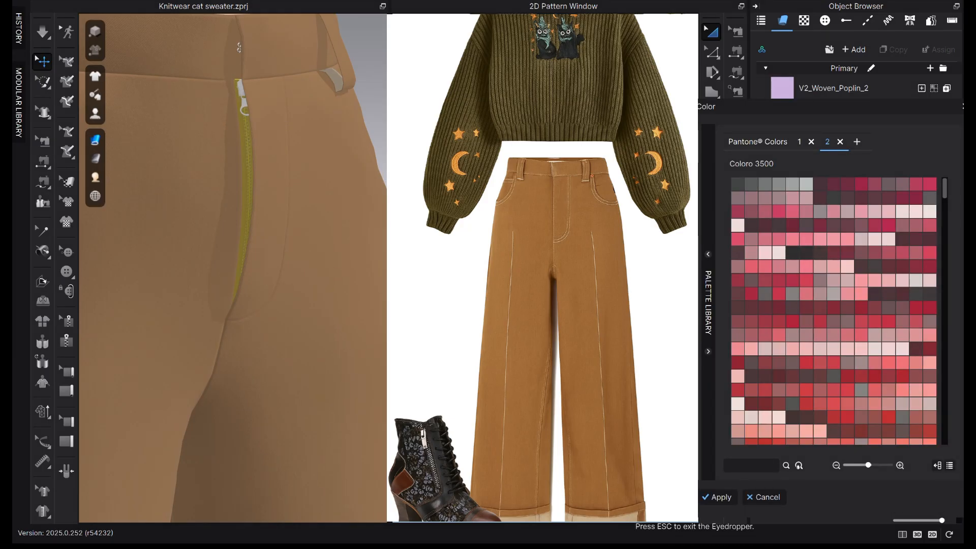
{"action": "key", "text": "Escape"}
{"action": "left_click", "coordinate": [719, 497]}
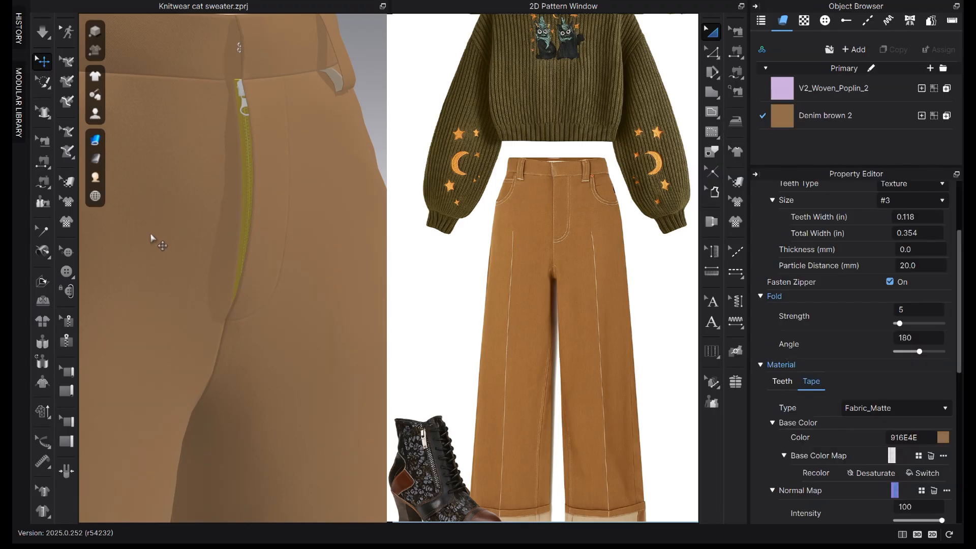
- Color the fly zipper's slider brown by sampling the color from the trousers
{"action": "left_click", "coordinate": [242, 98]}
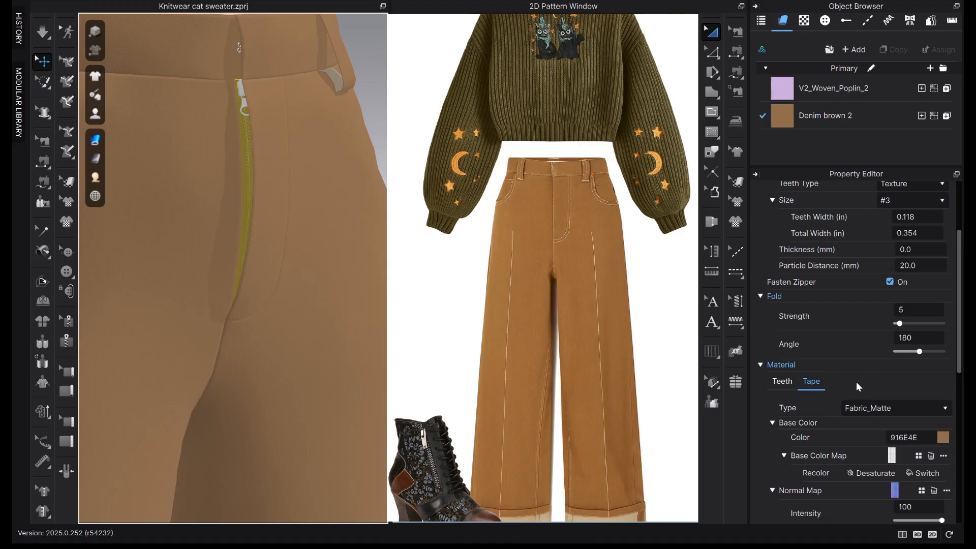
{"action": "scroll", "coordinate": [857, 383], "scroll_direction": "down", "scroll_amount": 3}
{"action": "middle_click_drag", "start_coordinate": [278, 113], "coordinate": [265, 227]}
{"action": "scroll", "coordinate": [244, 216], "scroll_direction": "up", "scroll_amount": 2}
{"action": "left_click", "coordinate": [231, 202]}
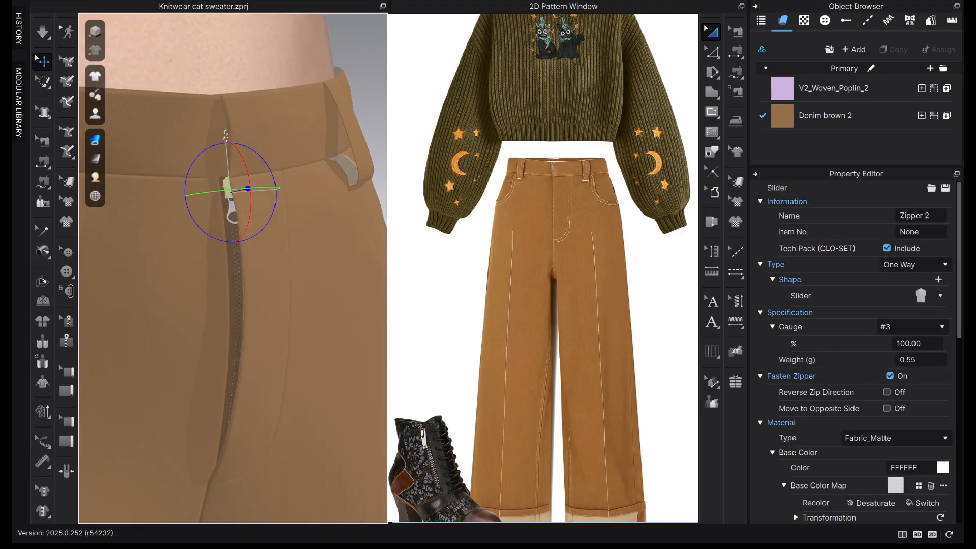
{"action": "left_click", "coordinate": [943, 468]}
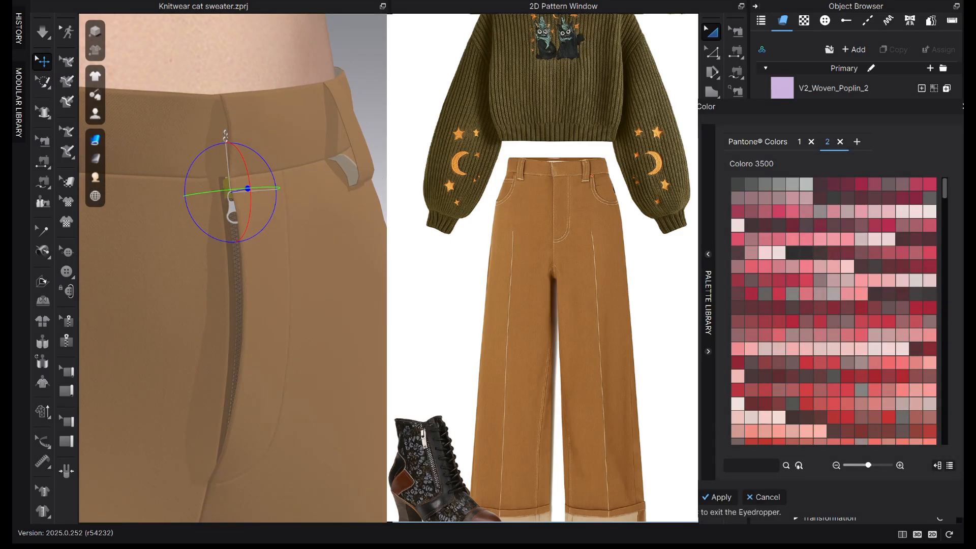
{"action": "key", "text": "Escape"}
{"action": "key", "text": "Escape"}
{"action": "left_click", "coordinate": [293, 198]}
- Select the fly zipper's puller and set its base color to brown 8C6B4B, sampled from the trouser fabric
{"action": "left_click", "coordinate": [230, 211]}
{"action": "left_click", "coordinate": [231, 213]}
{"action": "left_click", "coordinate": [237, 259]}
{"action": "scroll", "coordinate": [787, 307], "scroll_direction": "down", "scroll_amount": 10}
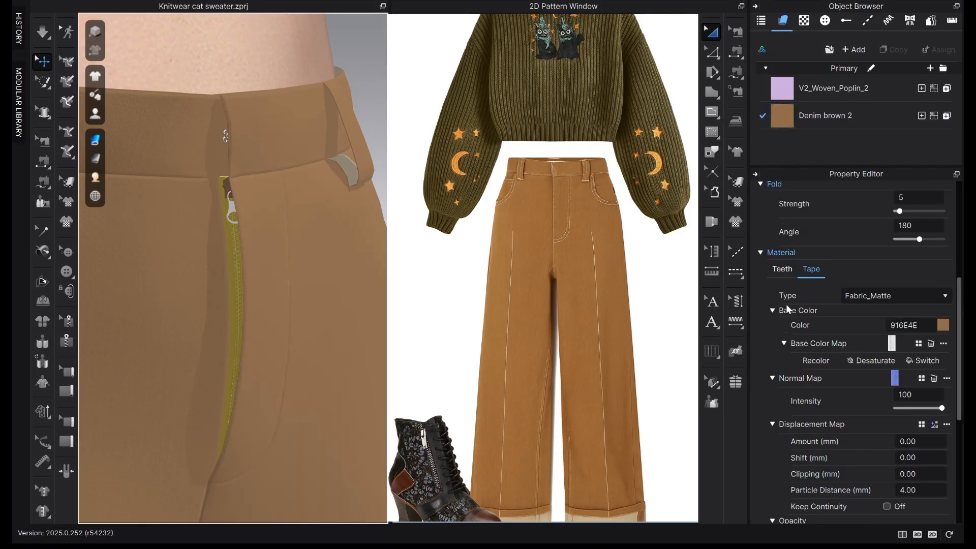
{"action": "left_click", "coordinate": [231, 206]}
{"action": "scroll", "coordinate": [938, 362], "scroll_direction": "down", "scroll_amount": 5}
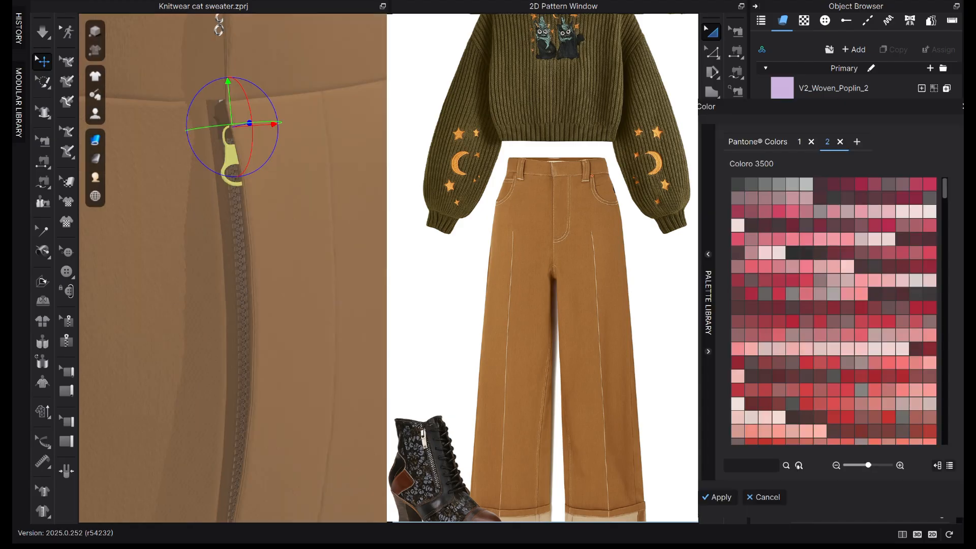
{"action": "left_click", "coordinate": [790, 464]}
{"action": "left_click", "coordinate": [188, 227]}
{"action": "left_click", "coordinate": [720, 497]}
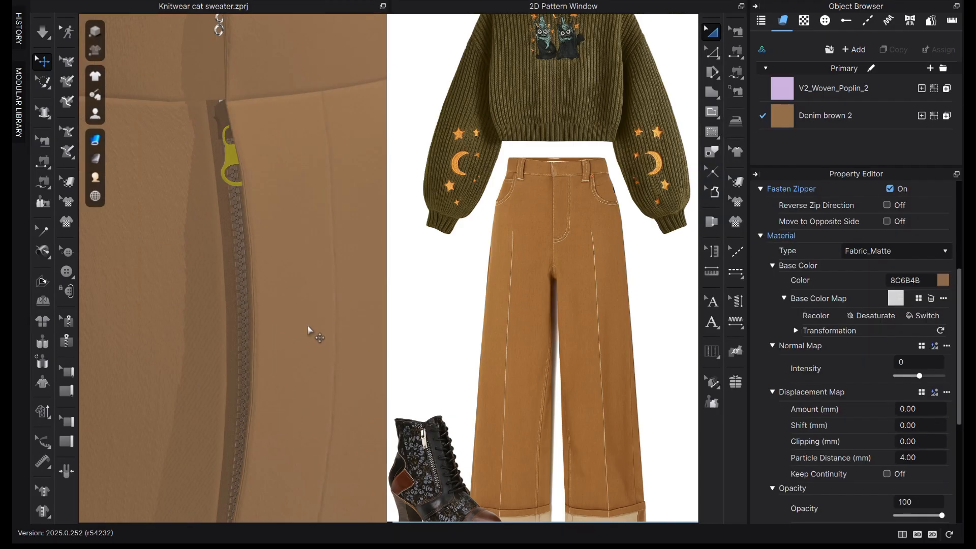
- Set the base color of the metal trim on the waistband above the zipper to brown 8B6A4B, sampled from the trousers
{"action": "left_click", "coordinate": [308, 330]}
{"action": "right_click_drag", "start_coordinate": [235, 83], "coordinate": [261, 83]}
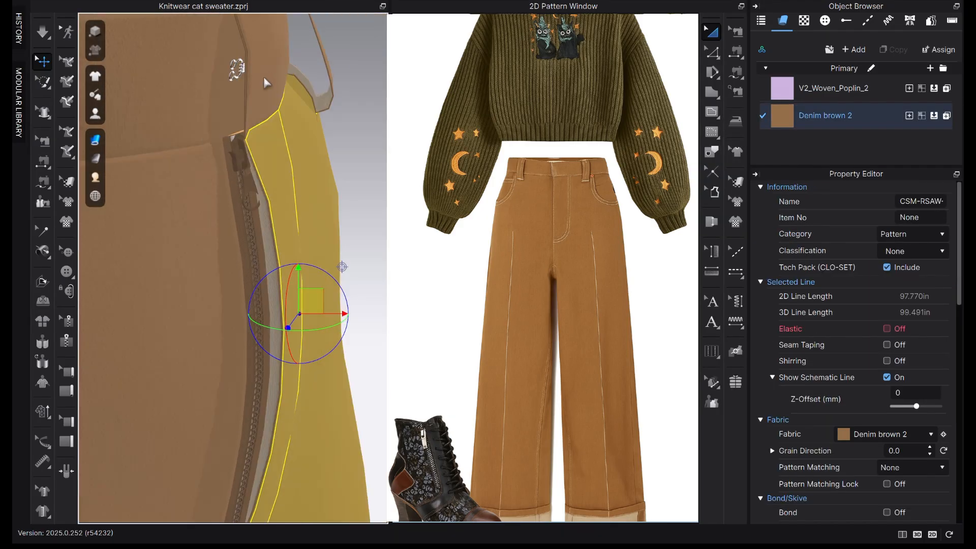
{"action": "left_click", "coordinate": [237, 69]}
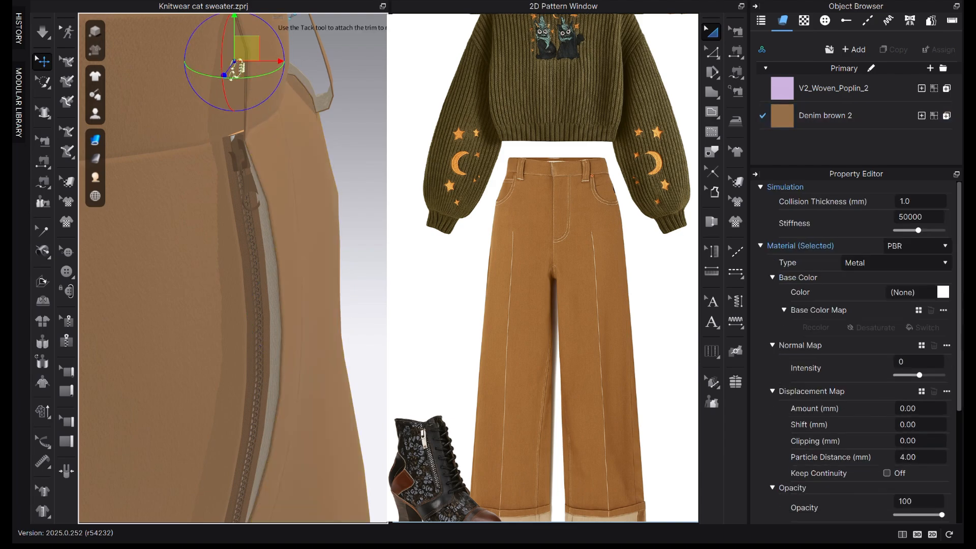
{"action": "left_click", "coordinate": [943, 292]}
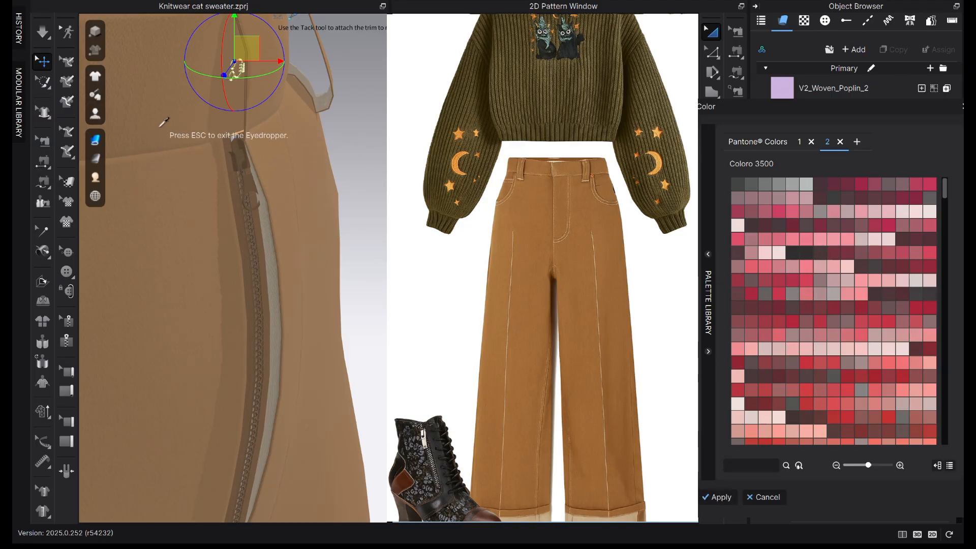
{"action": "left_click", "coordinate": [175, 119]}
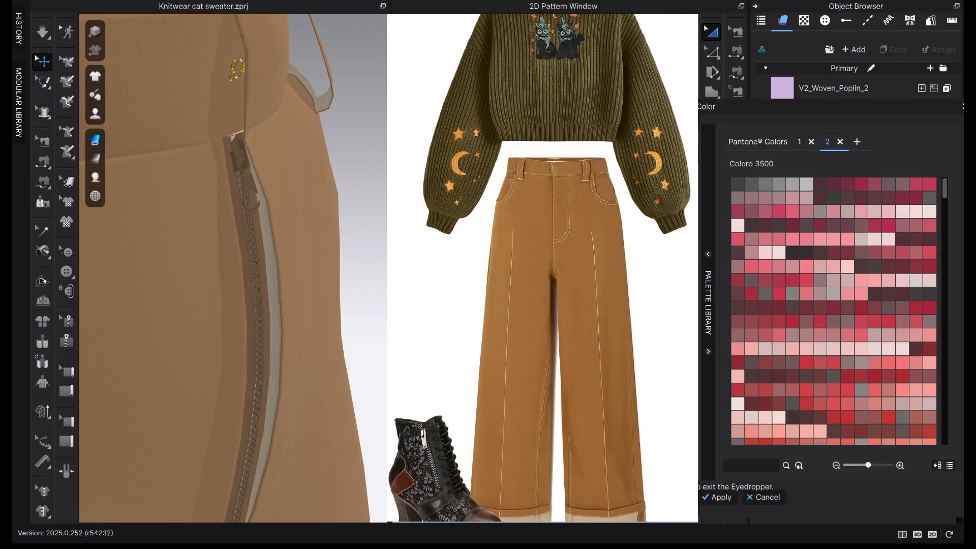
{"action": "left_click", "coordinate": [717, 497]}
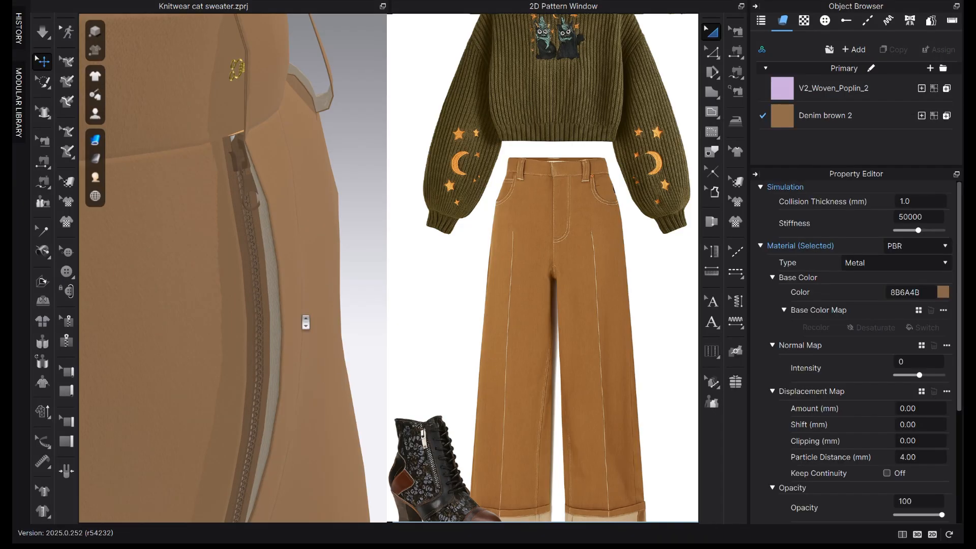
{"action": "right_click_drag", "start_coordinate": [305, 320], "coordinate": [248, 325]}
{"action": "scroll", "coordinate": [248, 325], "scroll_direction": "down", "scroll_amount": 5}
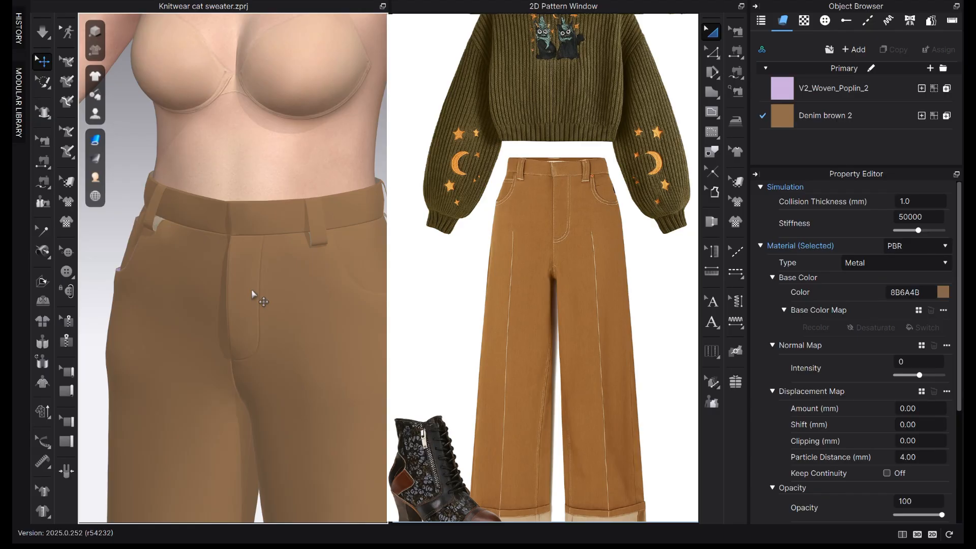
{"action": "key", "text": "2"}
{"action": "scroll", "coordinate": [271, 335], "scroll_direction": "up", "scroll_amount": 2}
{"action": "scroll", "coordinate": [227, 330], "scroll_direction": "up", "scroll_amount": 2}
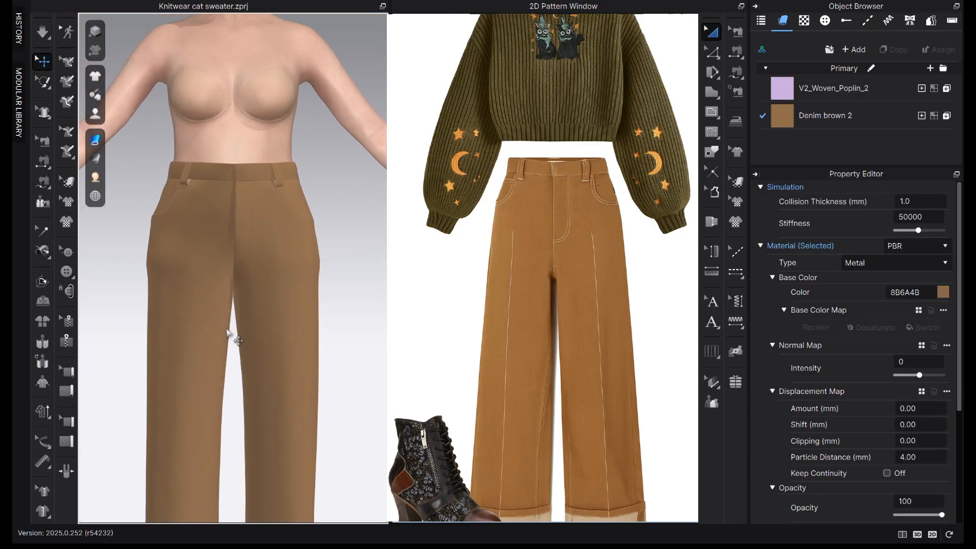
{"action": "scroll", "coordinate": [228, 333], "scroll_direction": "down", "scroll_amount": 4}
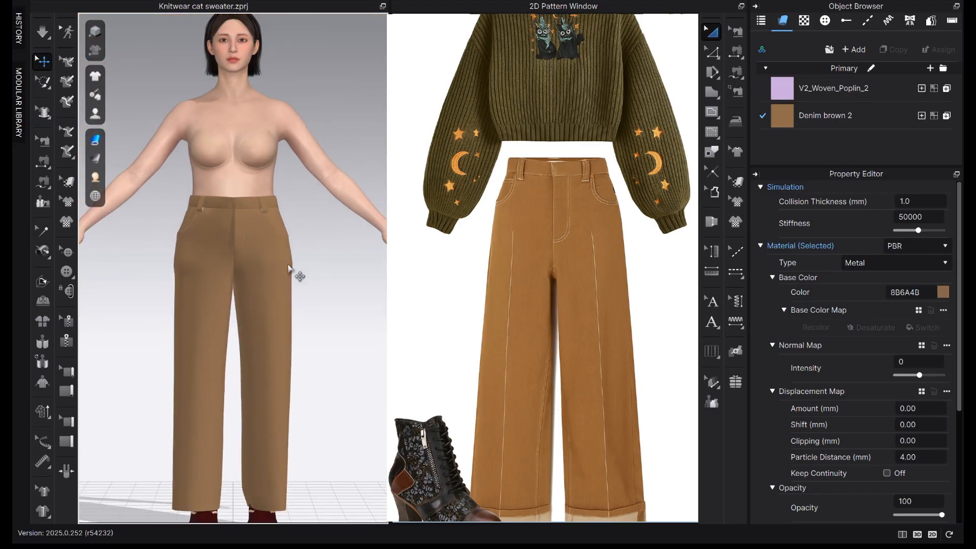